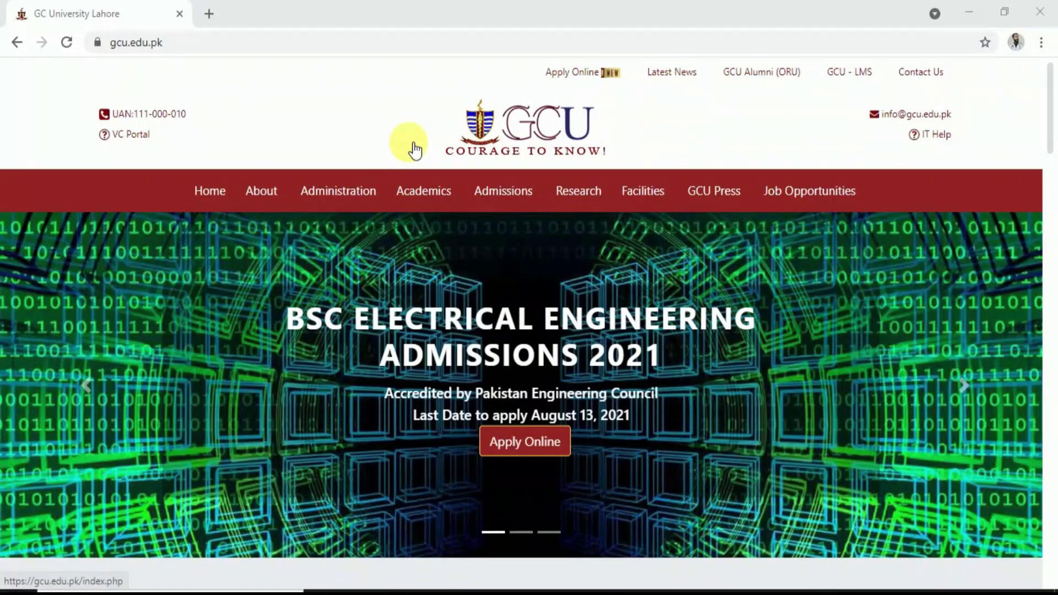
Open the Admissions at GCUL page and open the 2021 undergraduate admissions advertisement in a new tab
mouse_move(503, 197)
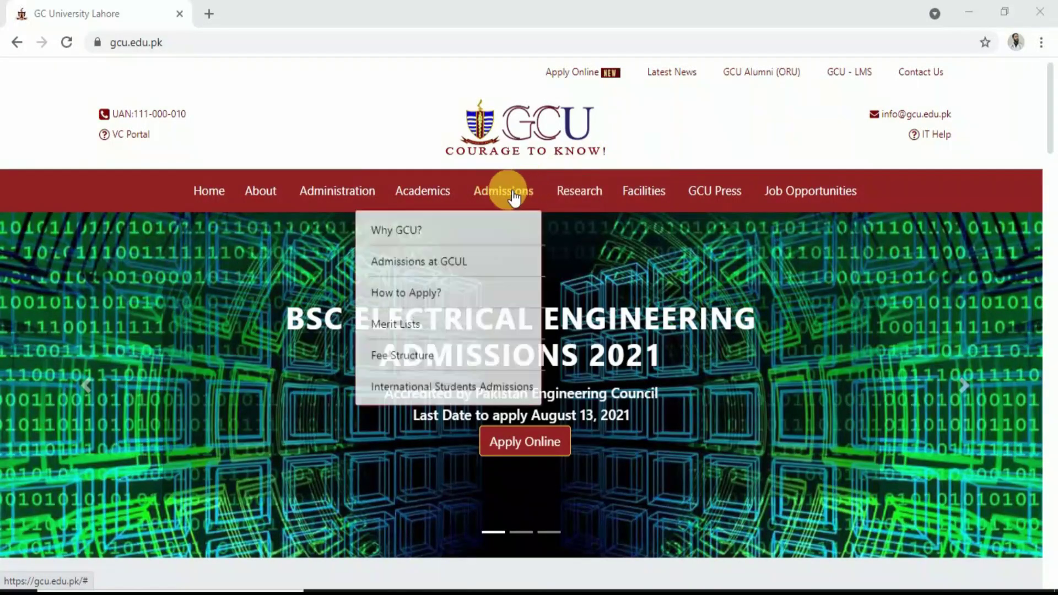
left_click(445, 273)
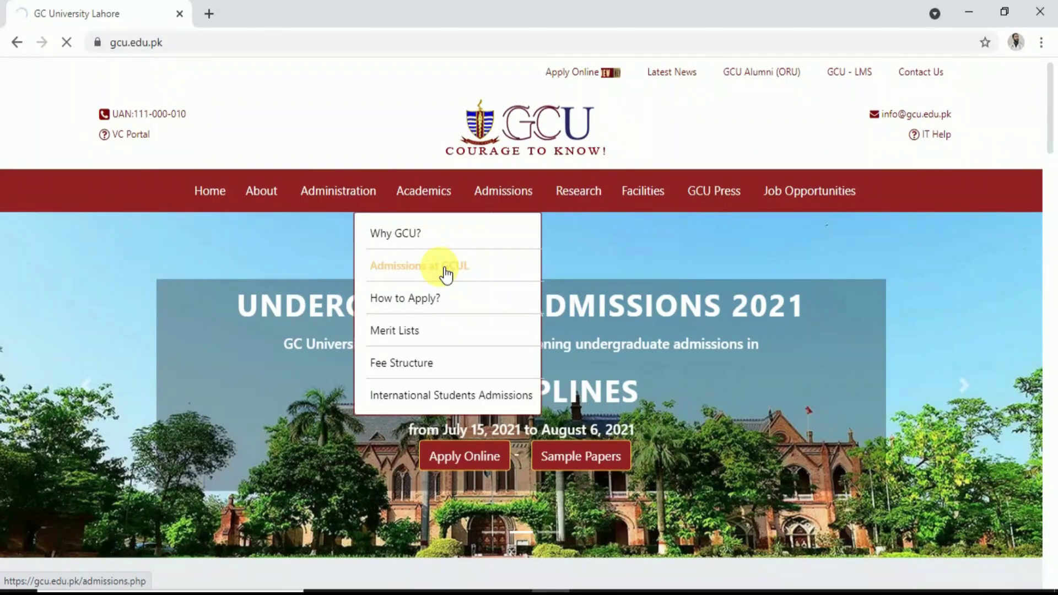
scroll(495, 377, "down", 2)
scroll(494, 380, "down", 4)
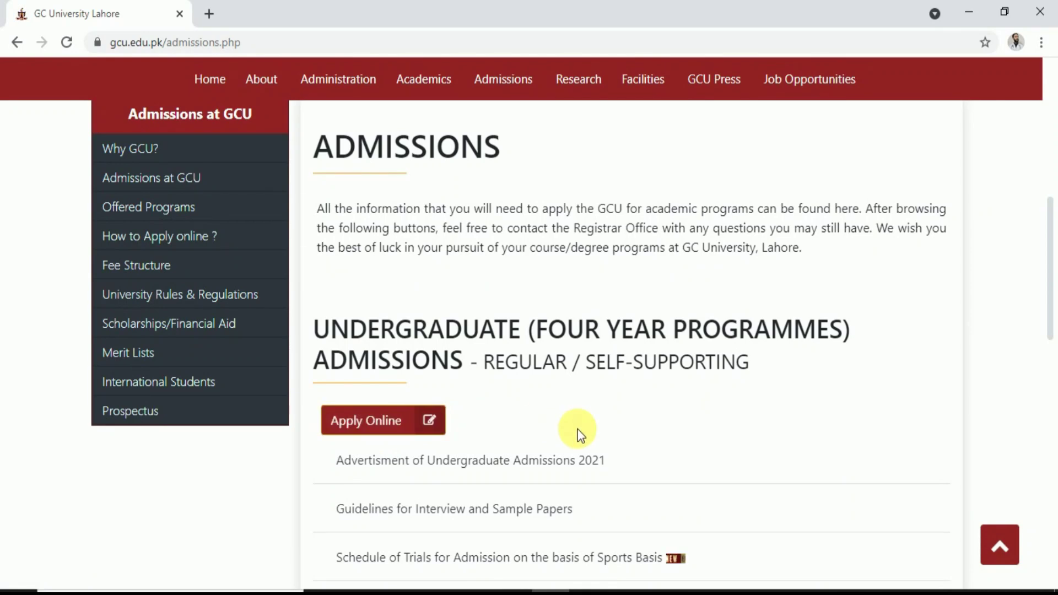
scroll(579, 435, "down", 2)
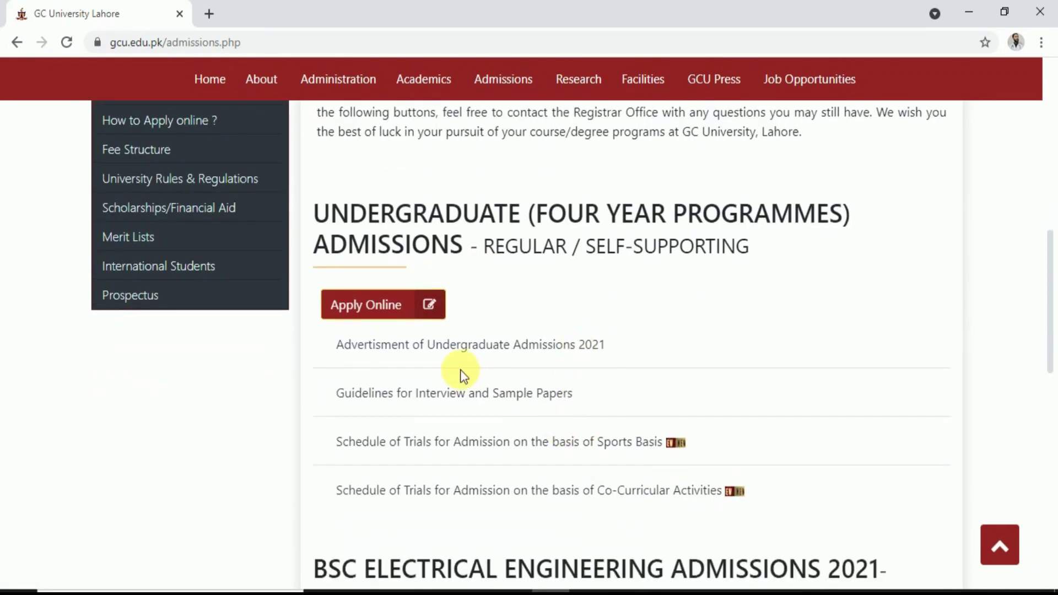
right_click(457, 349)
left_click(483, 361)
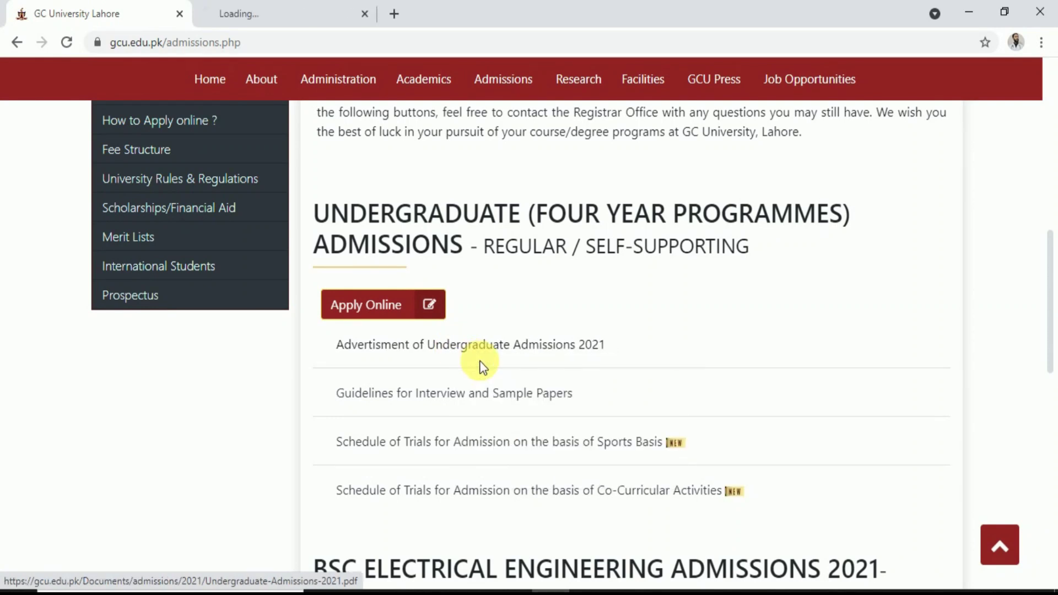
Switch to the advertisement PDF and scroll through the faculties and Basis of Admission list
left_click(276, 8)
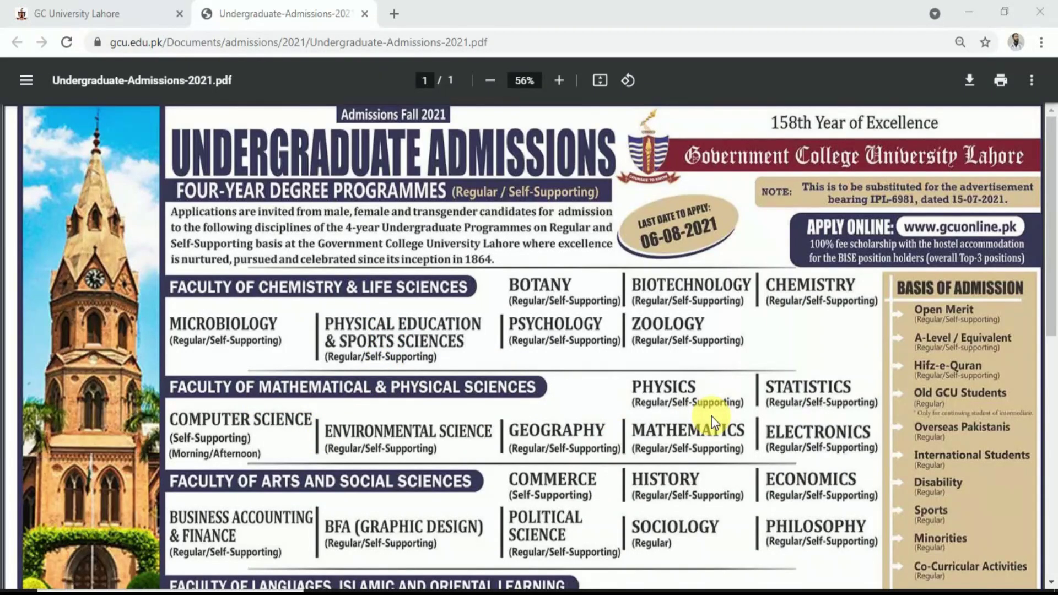
scroll(712, 415, "down", 2)
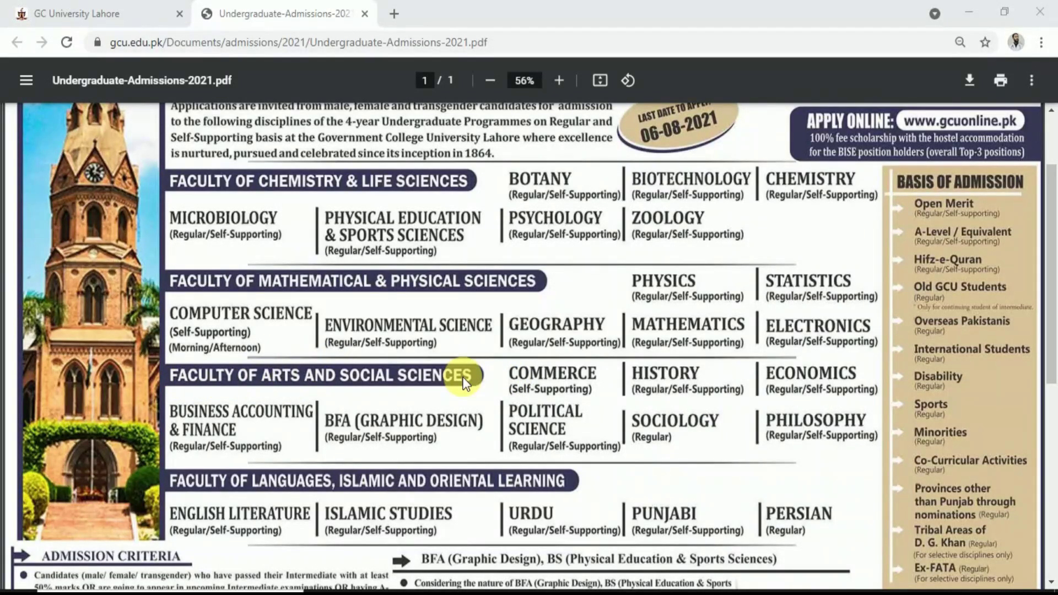
scroll(465, 381, "down", 3)
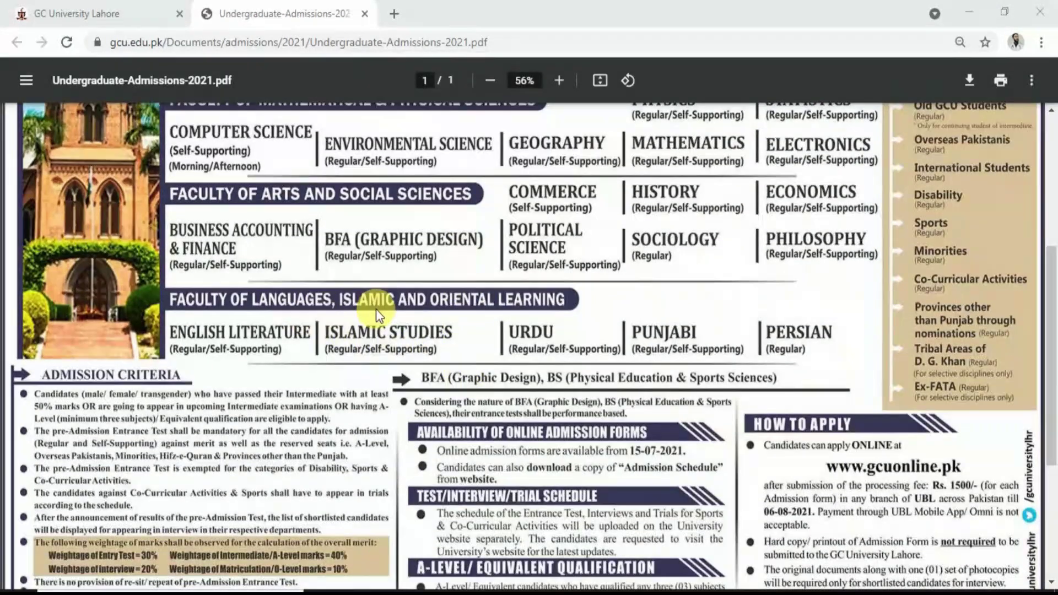
scroll(209, 278, "up", 2)
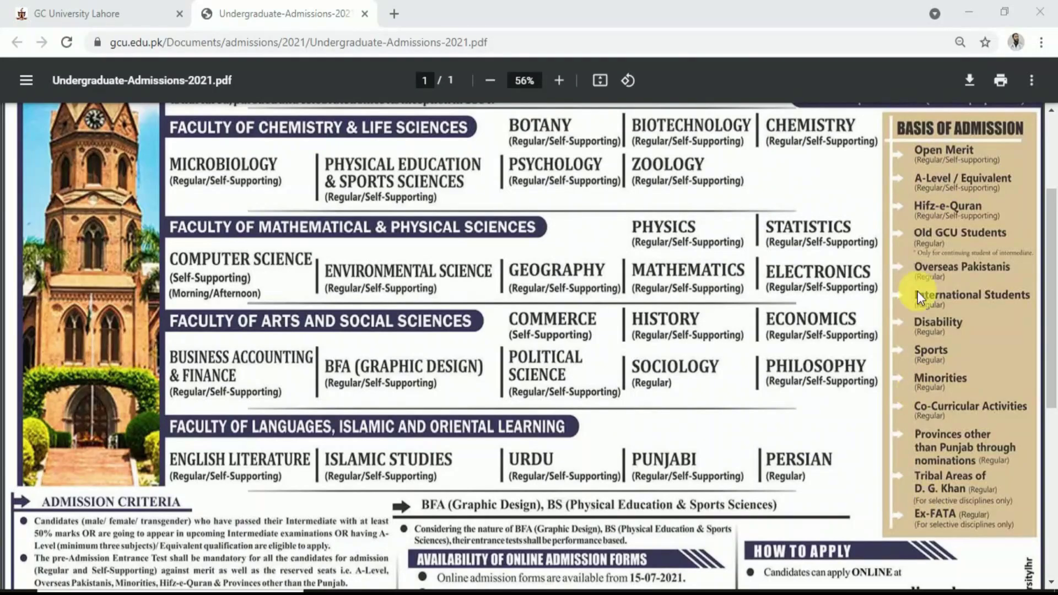
scroll(708, 467, "down", 7)
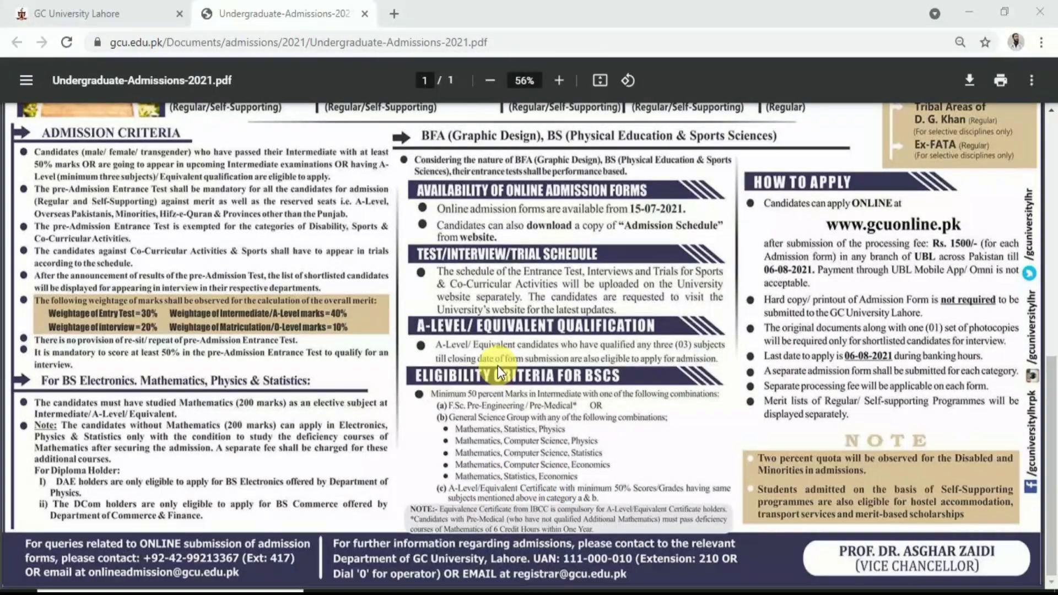
Open gcuonline.pk from the GCU page, choose B.A/B.SC HONORS (Regular), and go to account registration
left_click(135, 8)
left_click(366, 305)
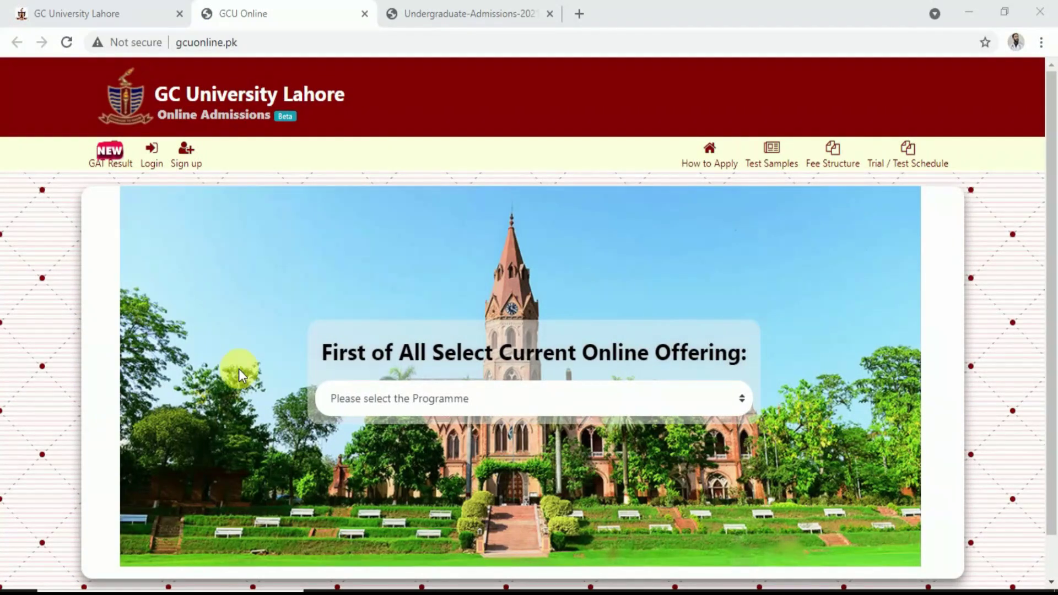
left_click(623, 405)
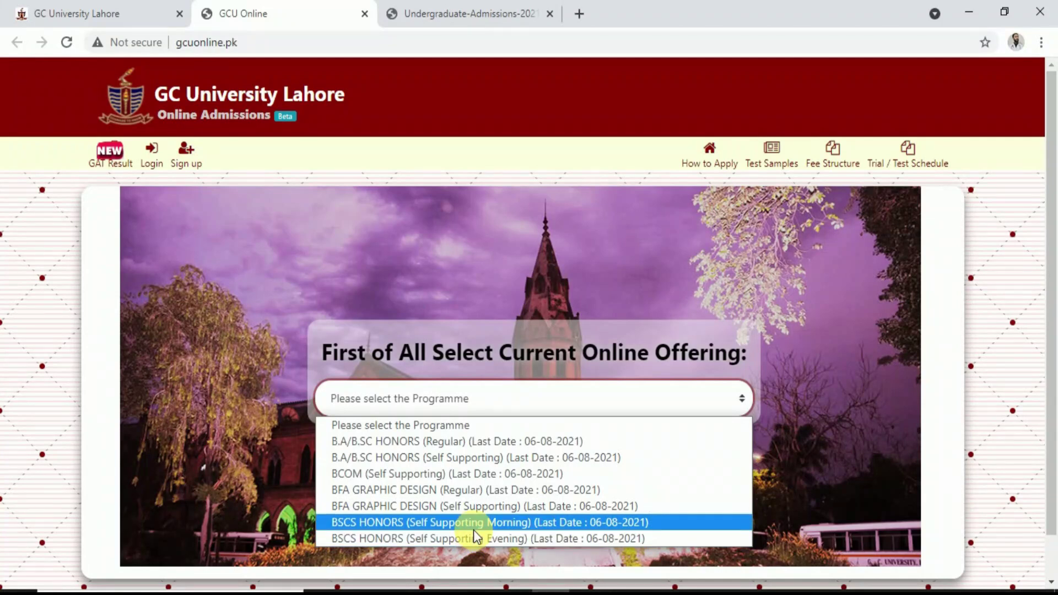
left_click(430, 445)
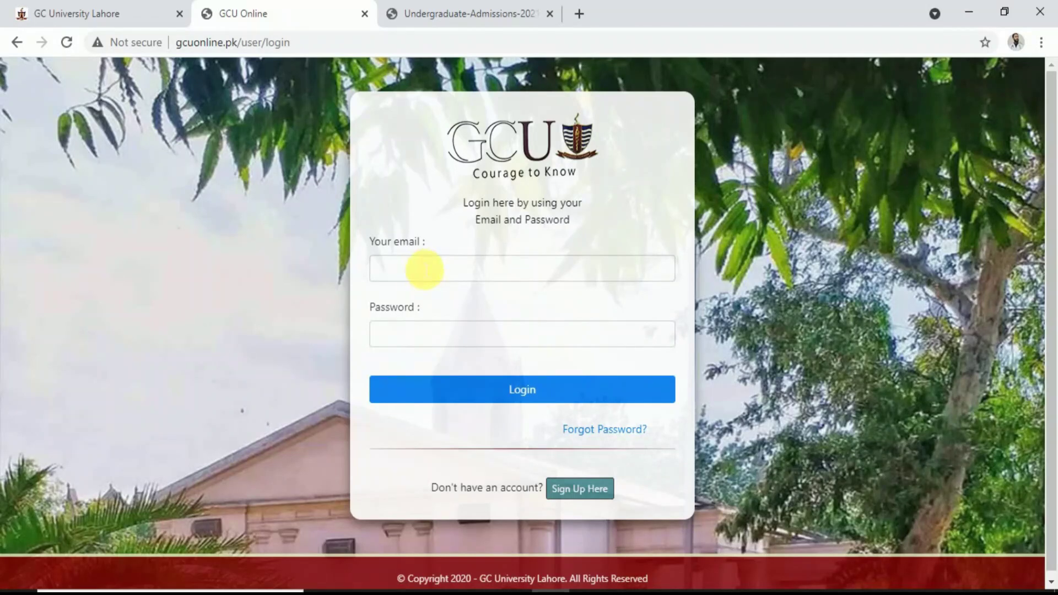
left_click(594, 491)
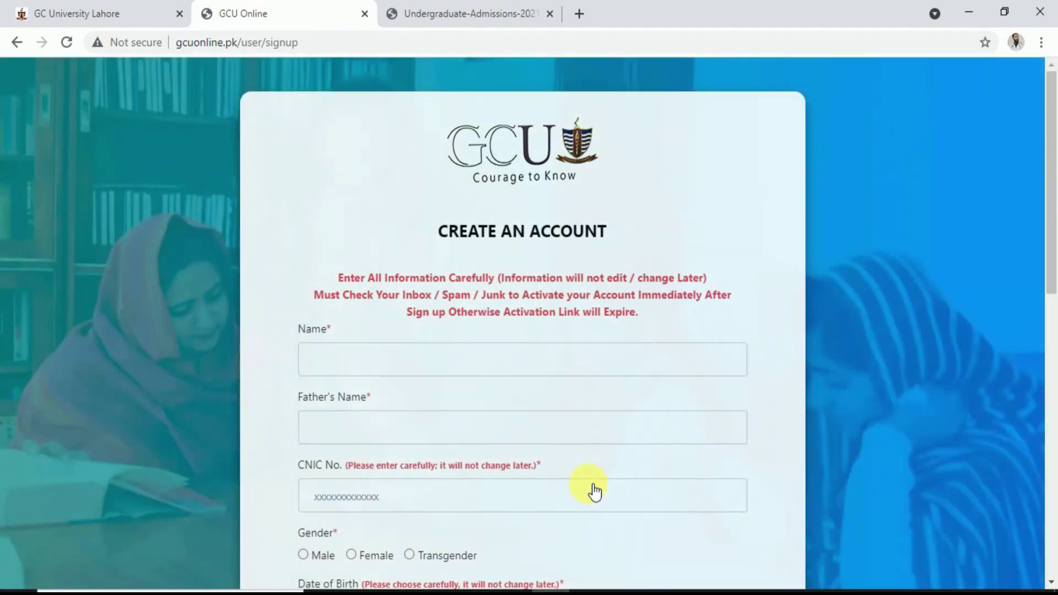
Enter the applicant's name, father's name and CNIC number in the sign-up form
left_click(372, 370)
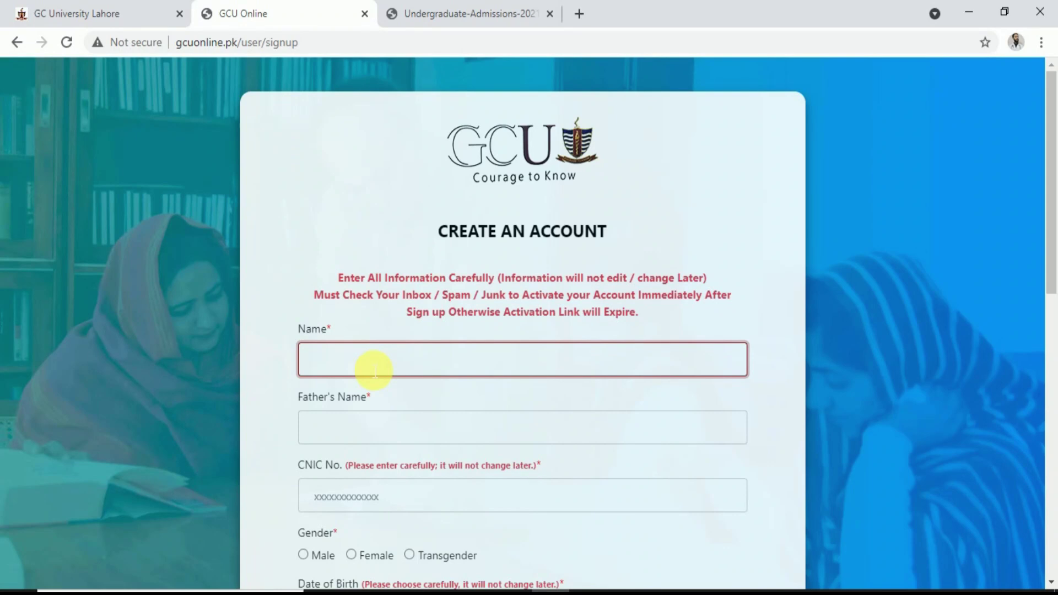
left_click(373, 429)
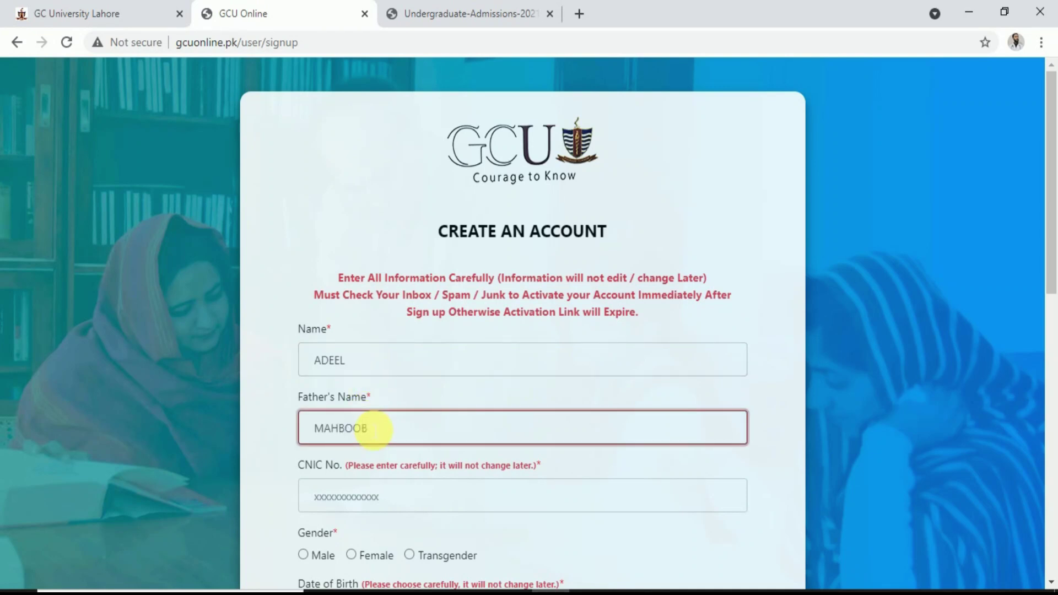
left_click(379, 499)
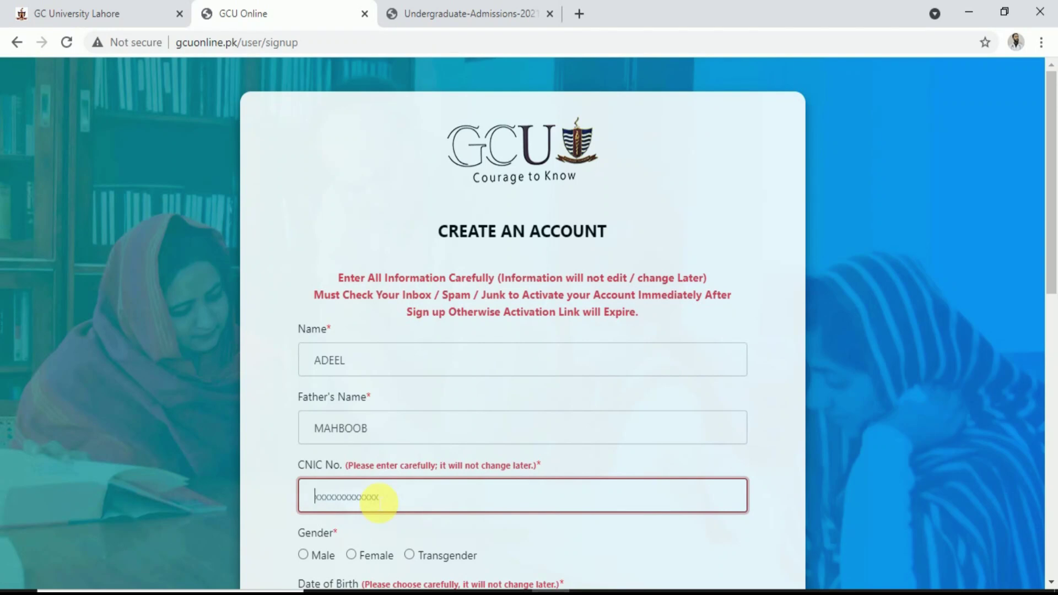
scroll(379, 502, "down", 2)
left_click(304, 423)
left_click(338, 486)
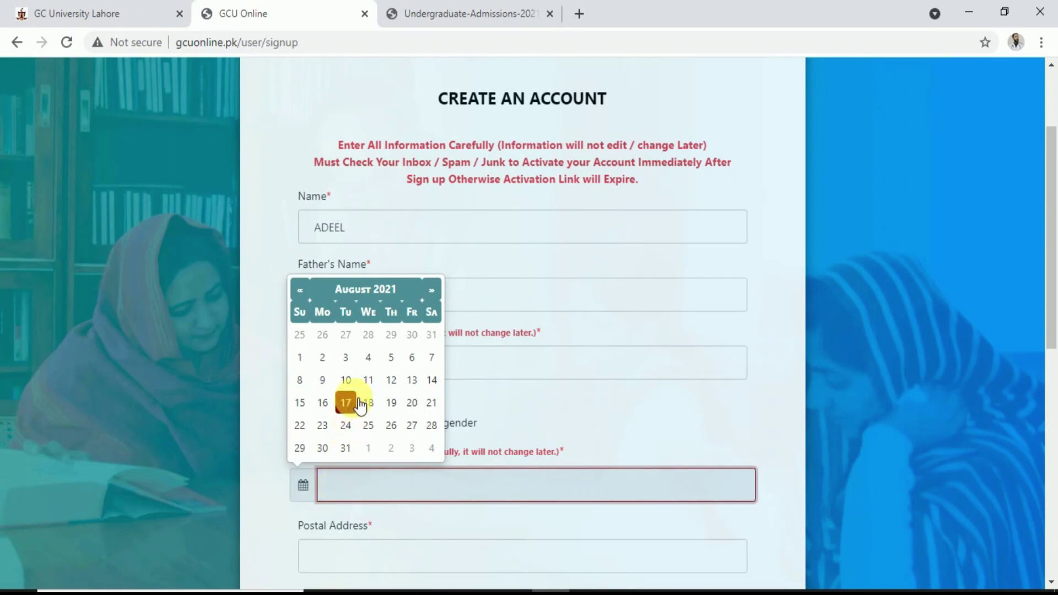
left_click(336, 290)
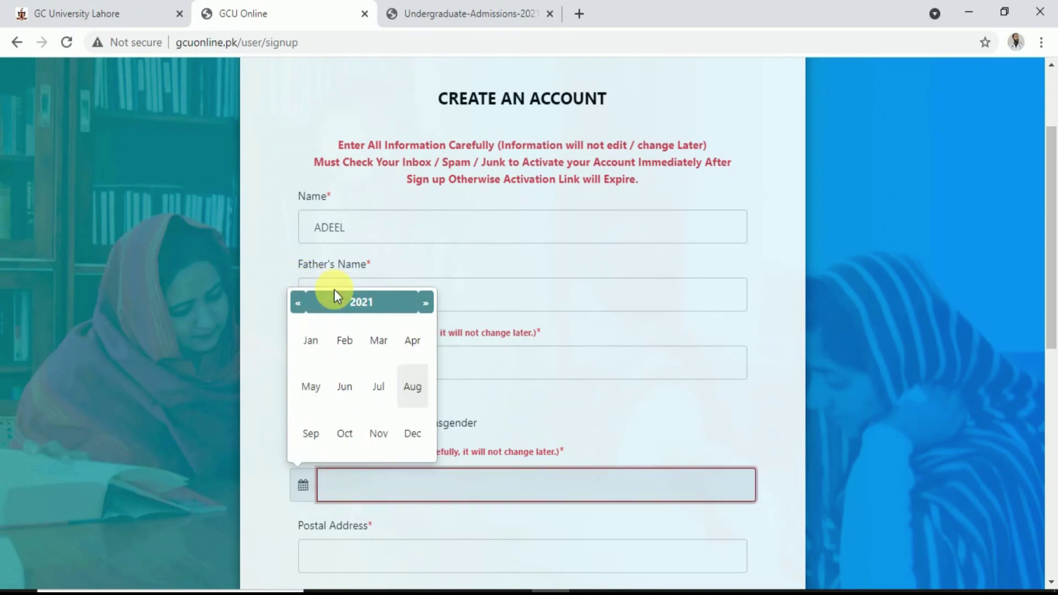
left_click(306, 307)
left_click(307, 308)
left_click(307, 307)
left_click(307, 308)
left_click(306, 308)
left_click(307, 309)
left_click(307, 309)
left_click(307, 308)
left_click(307, 308)
left_click(306, 308)
left_click(307, 309)
left_click(307, 309)
left_click(307, 309)
left_click(307, 309)
left_click(307, 309)
left_click(307, 308)
left_click(307, 308)
left_click(307, 308)
left_click(307, 308)
left_click(306, 308)
left_click(307, 308)
left_click(435, 307)
left_click(420, 381)
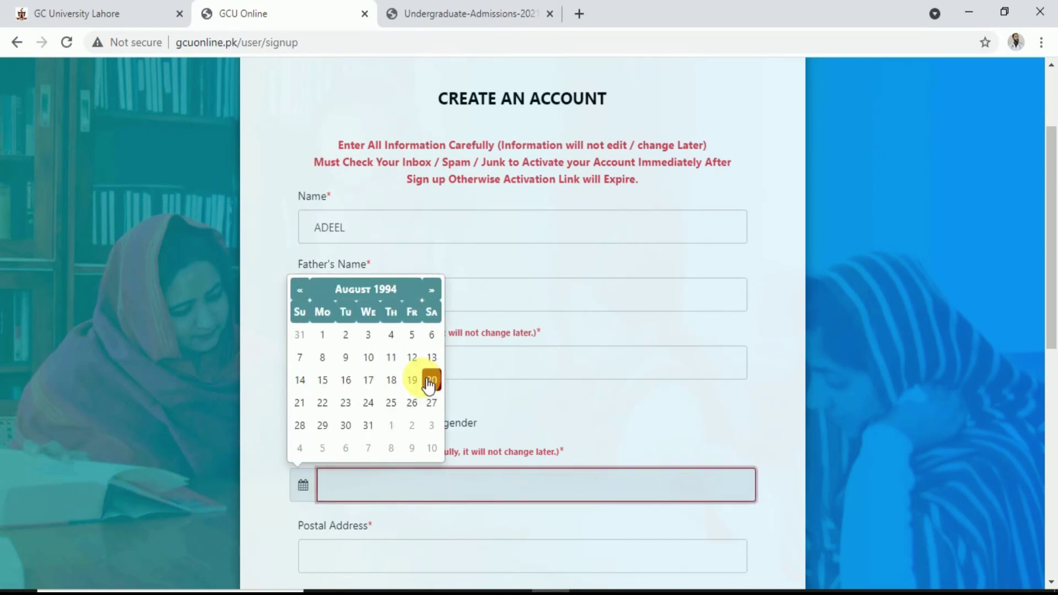
left_click(431, 382)
Autofill the saved postal address with city LAHORE
scroll(397, 484, "down", 4)
left_click(386, 315)
left_click(378, 460)
left_click(329, 464)
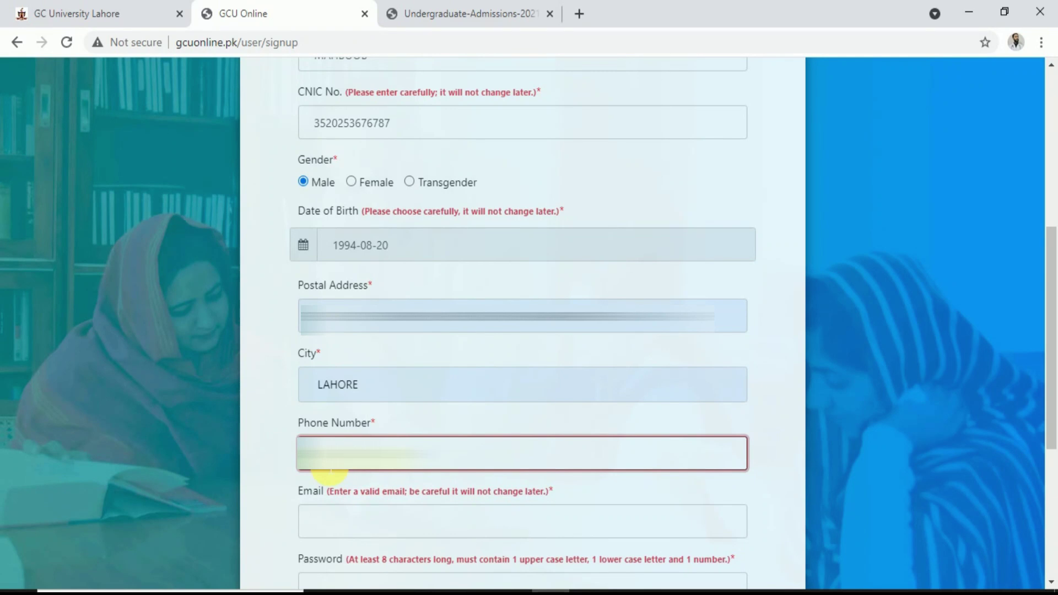
Enter the account e-mail address, password and password confirmation, then submit the sign-up
scroll(330, 468, "down", 2)
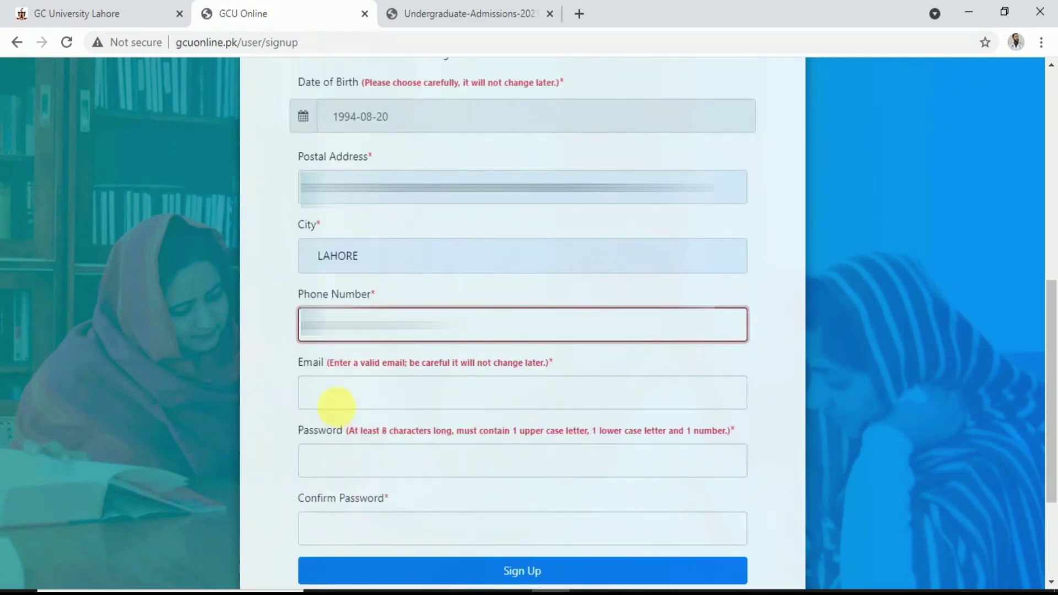
left_click(345, 406)
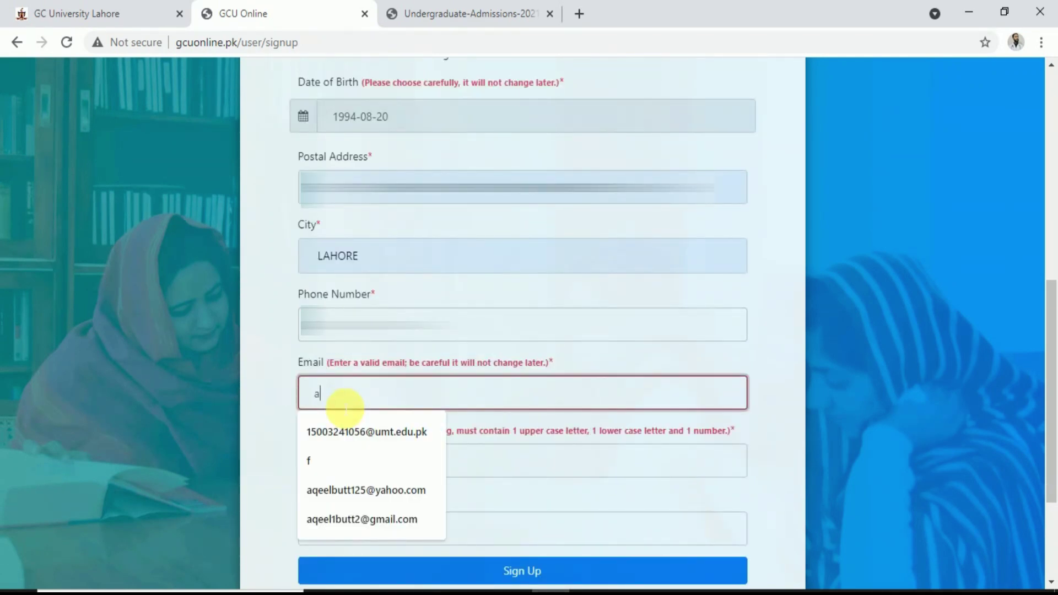
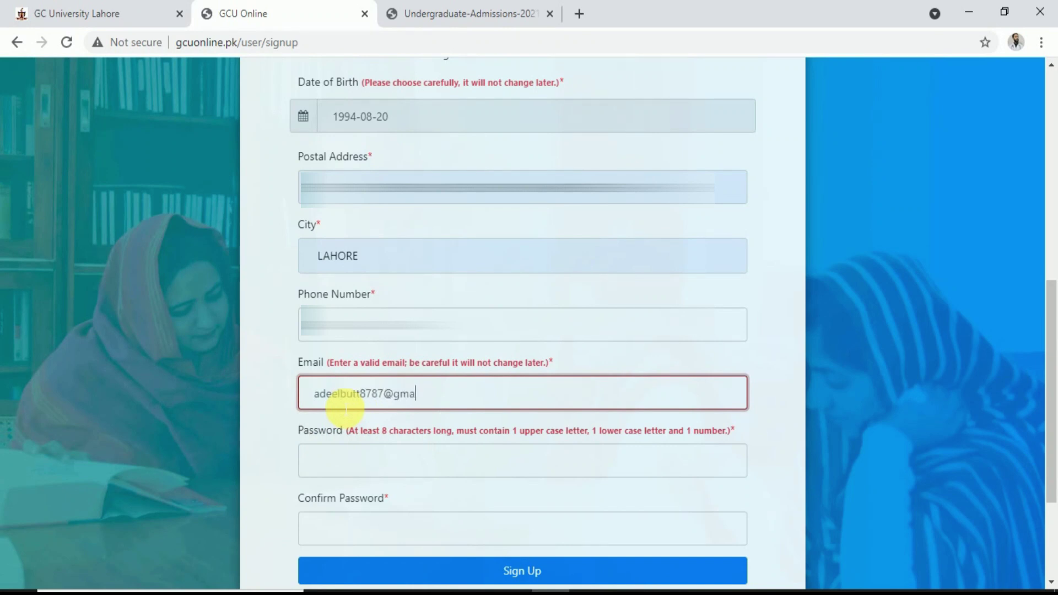
left_click(355, 459)
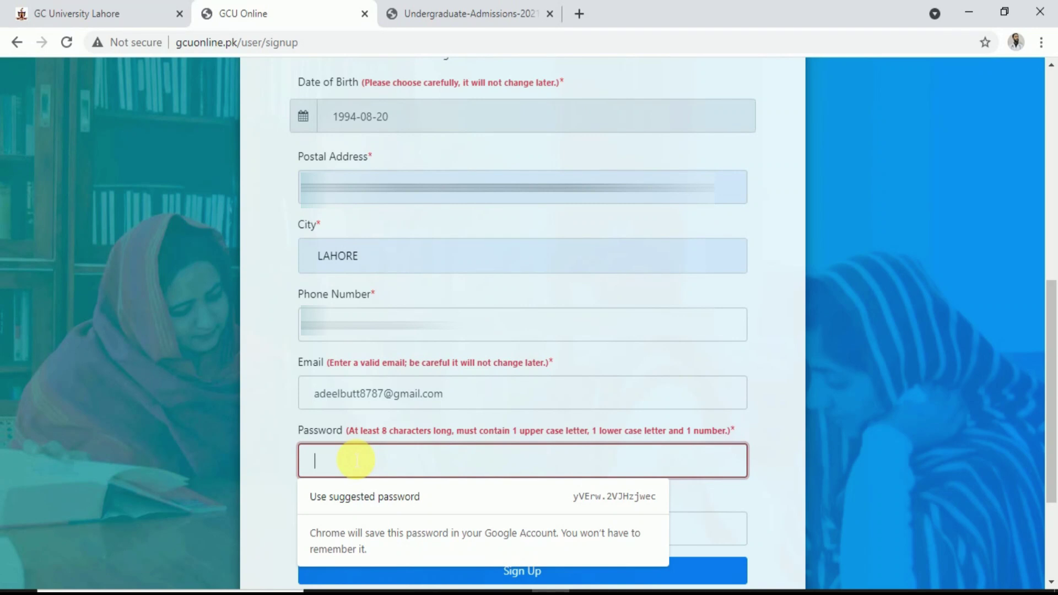
type("adb")
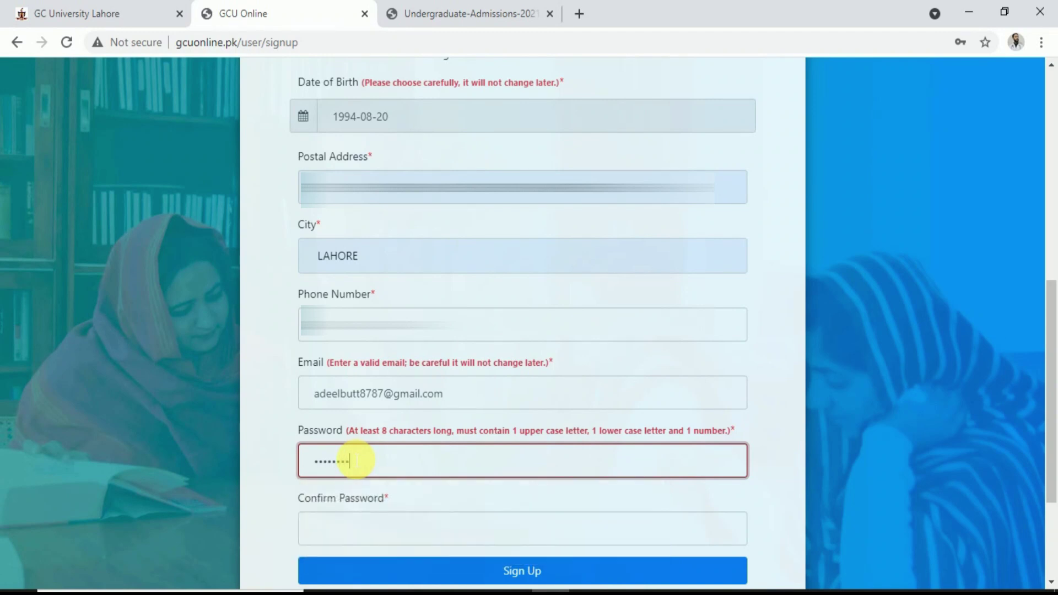
left_click(342, 538)
type("ad")
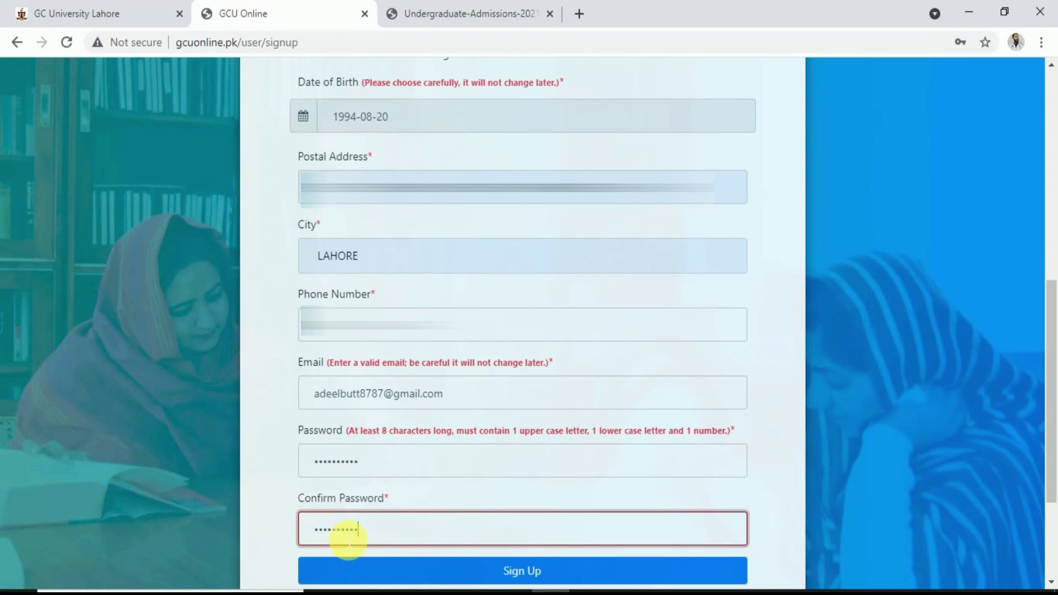
left_click(385, 571)
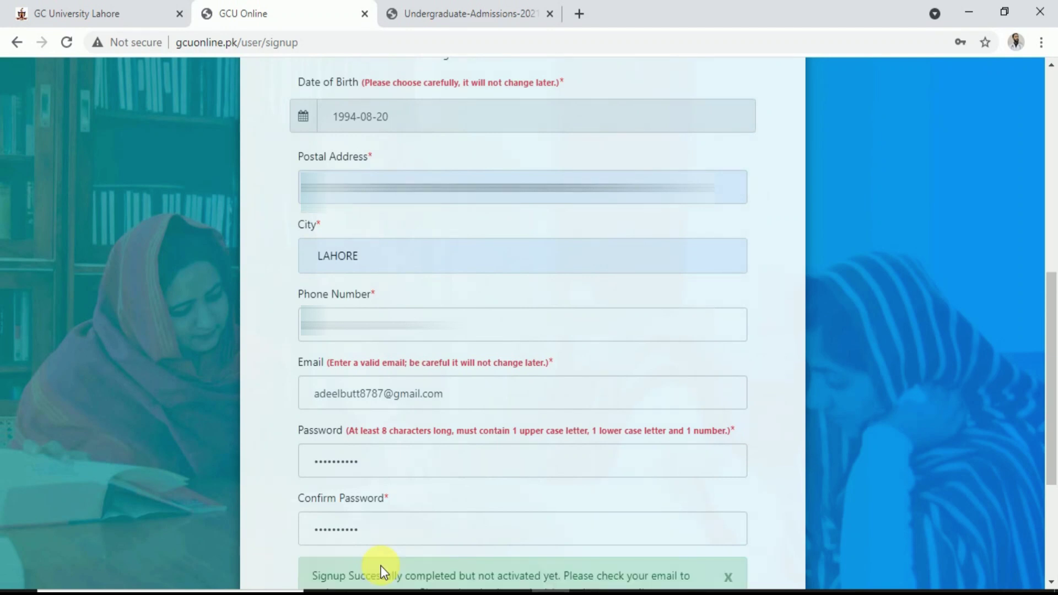
scroll(381, 571, "down", 4)
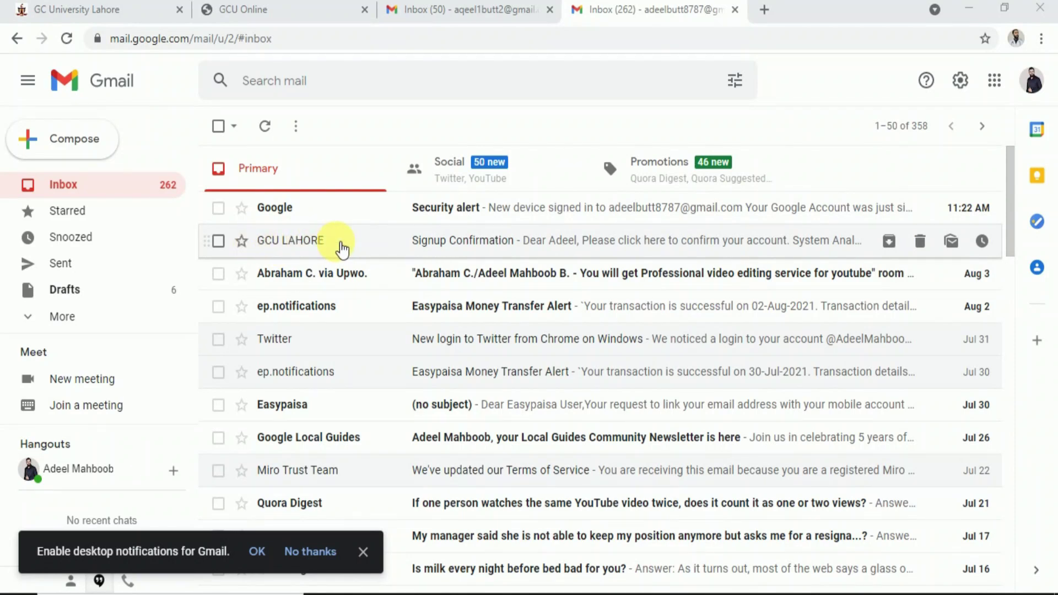
Open GCU's Signup Confirmation e-mail in Gmail and follow its activation link
left_click(335, 241)
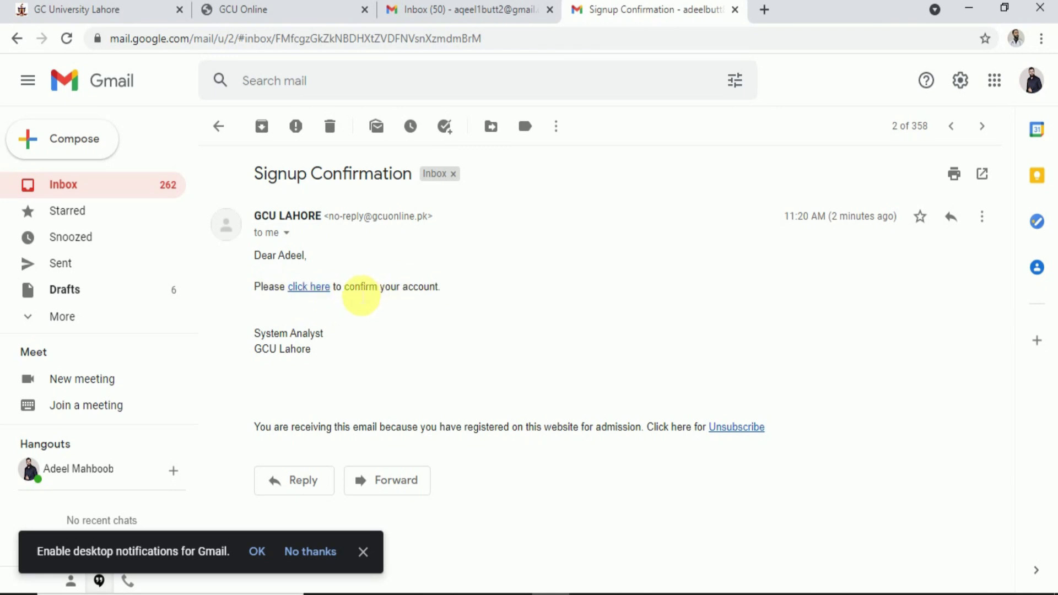
left_click(314, 290)
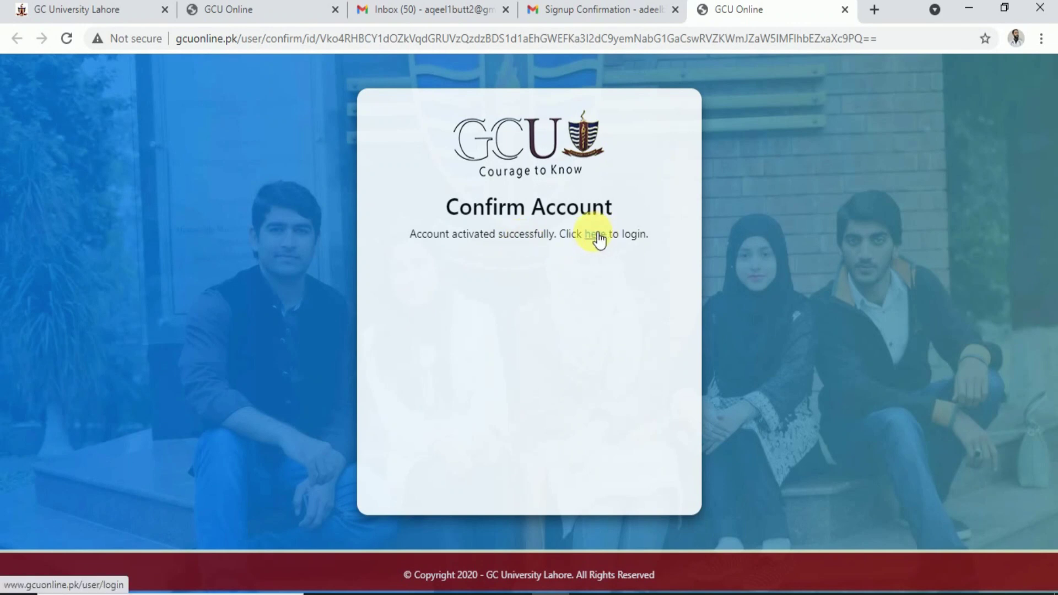
Log in to the admissions portal with the account e-mail and password
left_click(597, 238)
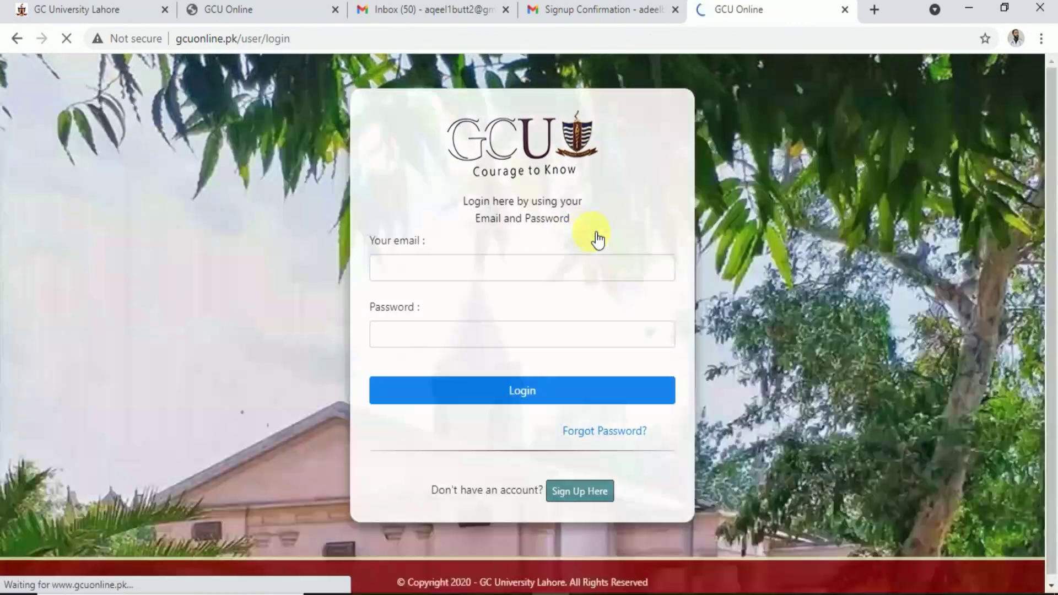
left_click(451, 277)
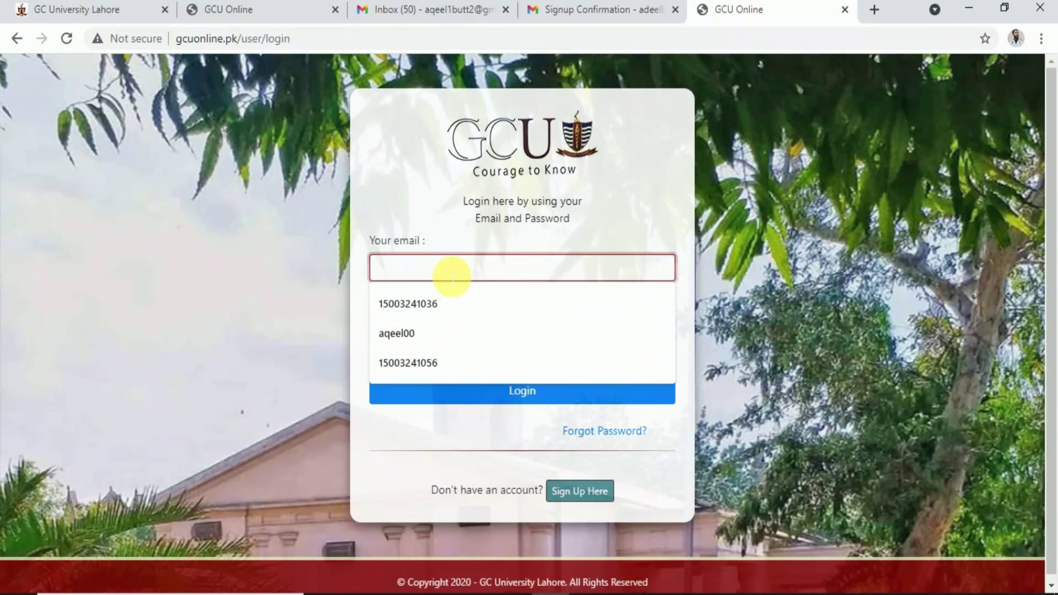
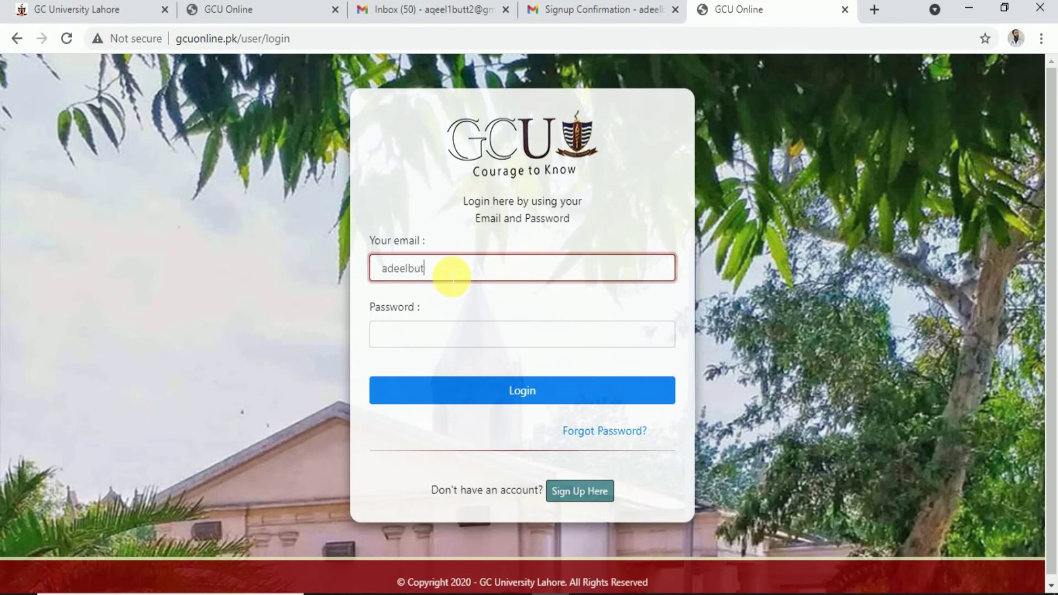
left_click(448, 342)
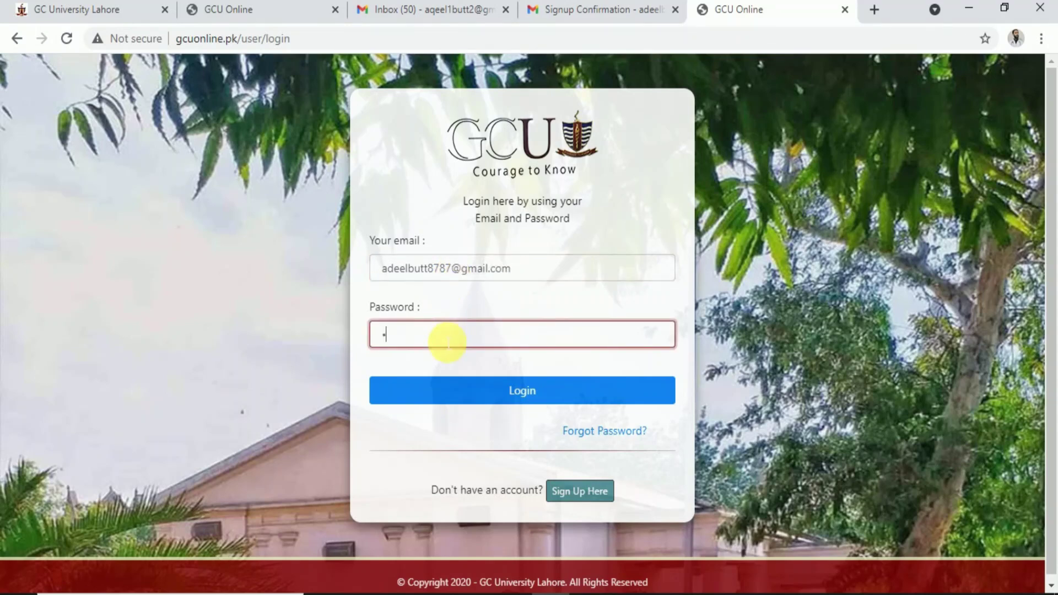
type("•••••••••")
left_click(514, 394)
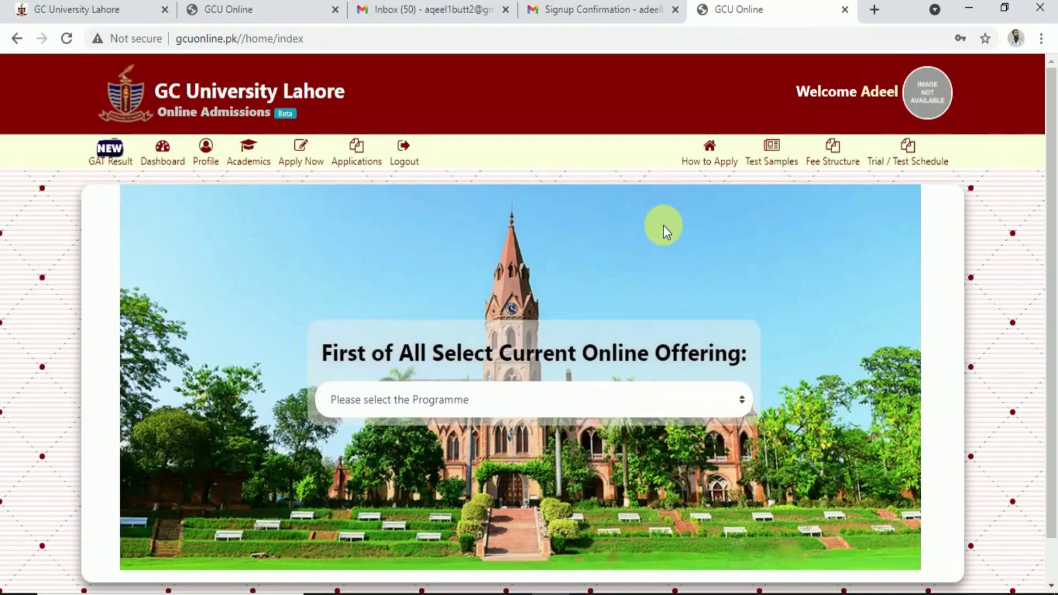
Select B.A/B.SC HONORS (Regular) as the current online offering
left_click(503, 406)
left_click(431, 442)
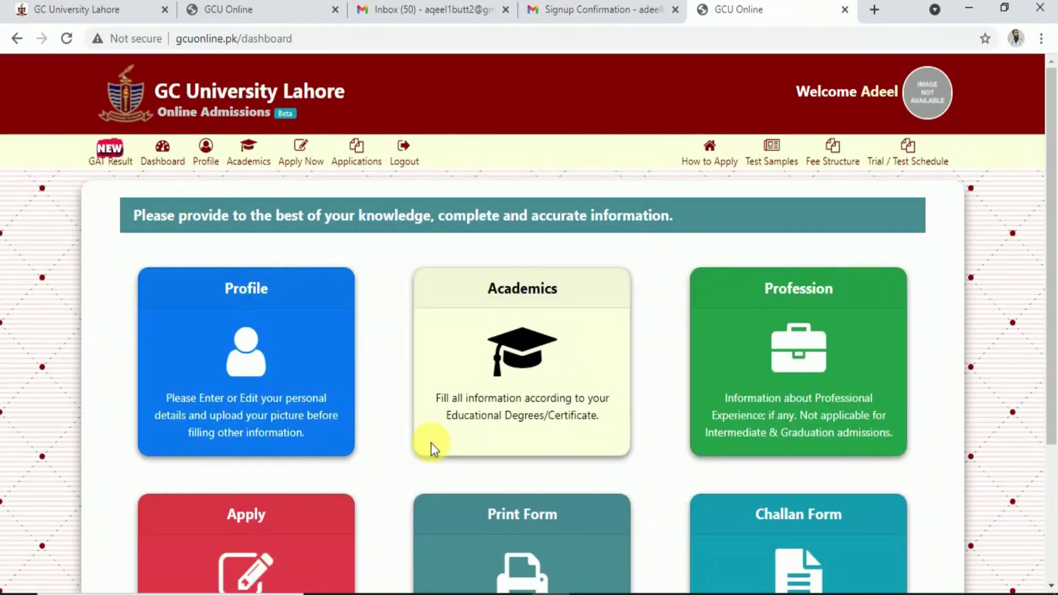
left_click(182, 325)
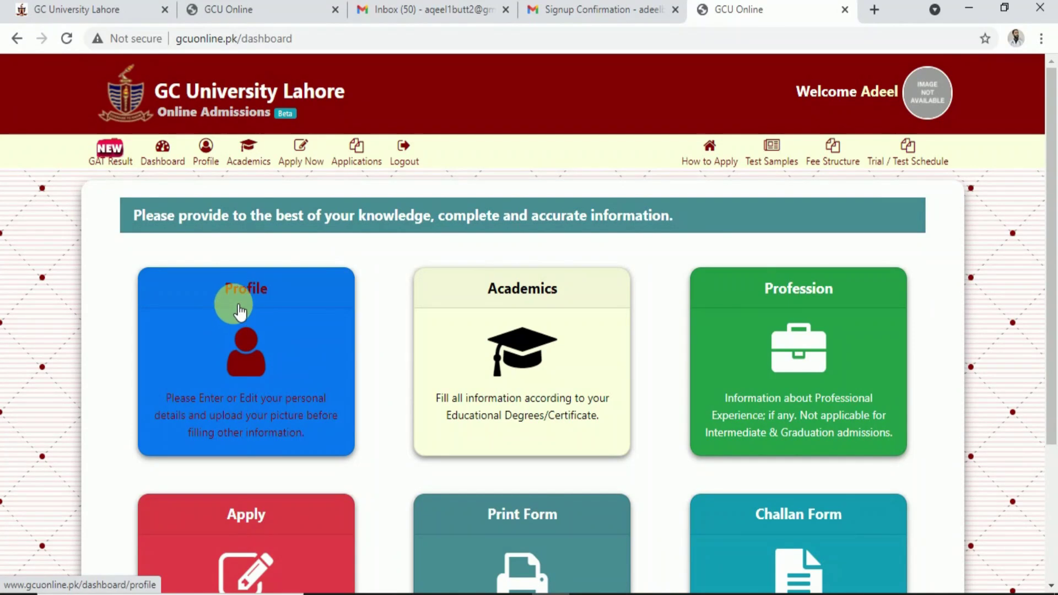
Open the applicant Profile page and scroll to its Upload Picture section
left_click(267, 357)
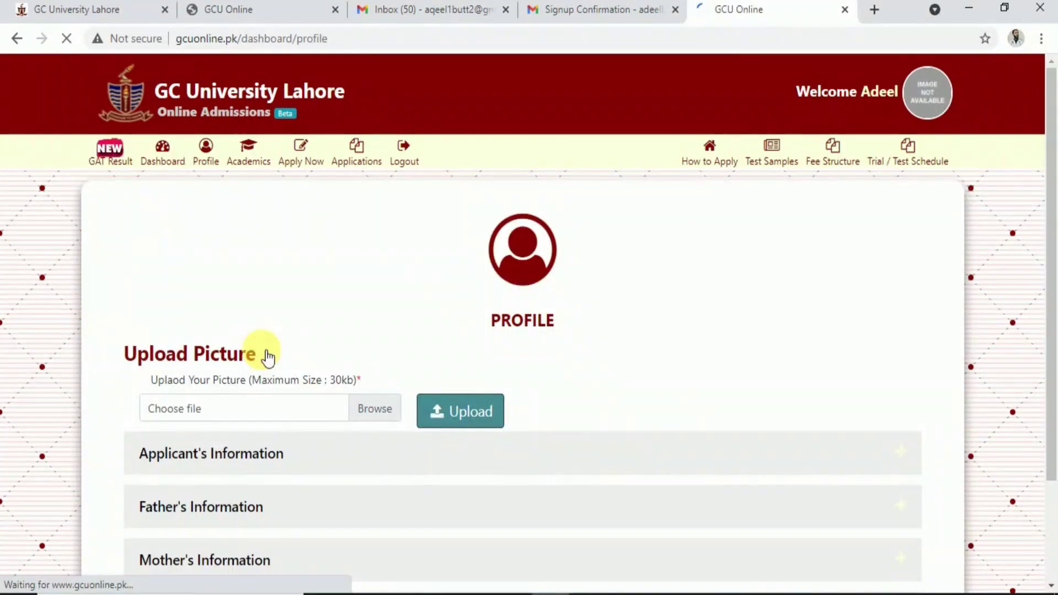
scroll(267, 357, "down", 1)
scroll(267, 357, "down", 1)
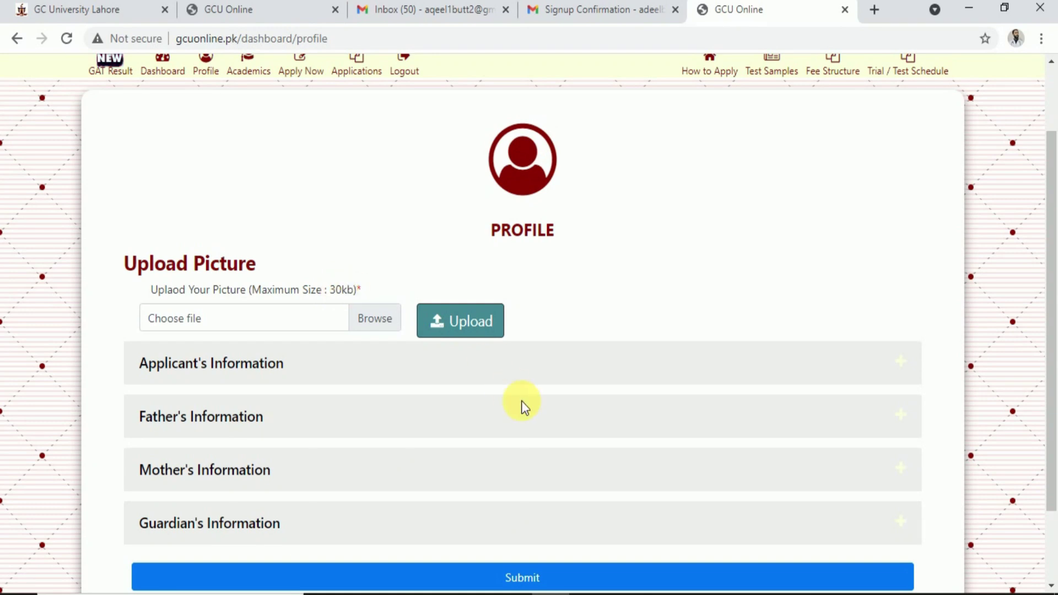
key("super+d")
key("super+d")
left_click(395, 322)
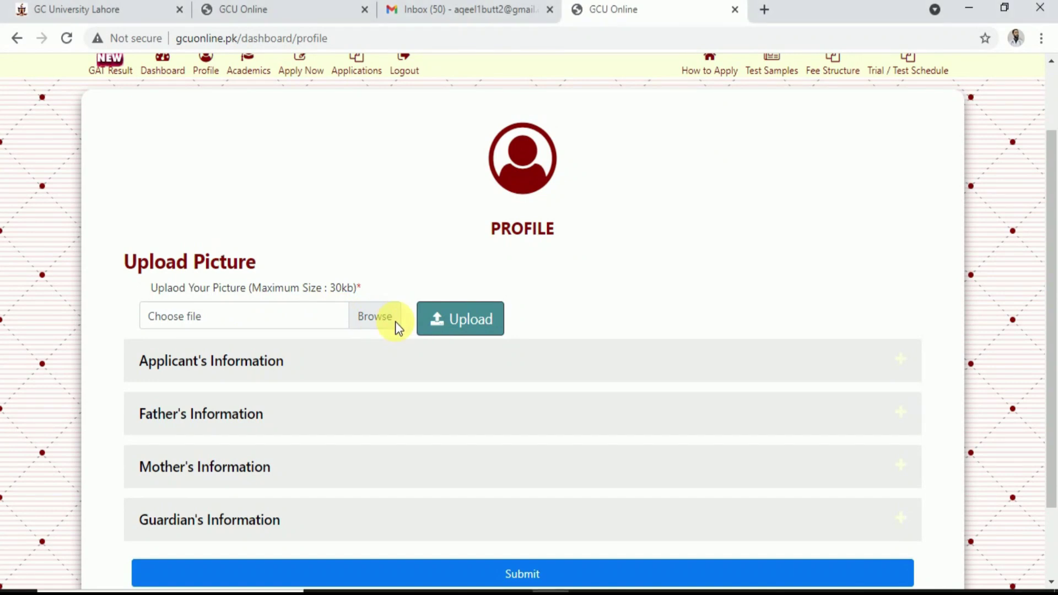
Choose photo.png from the Desktop as the profile picture file
left_click(349, 318)
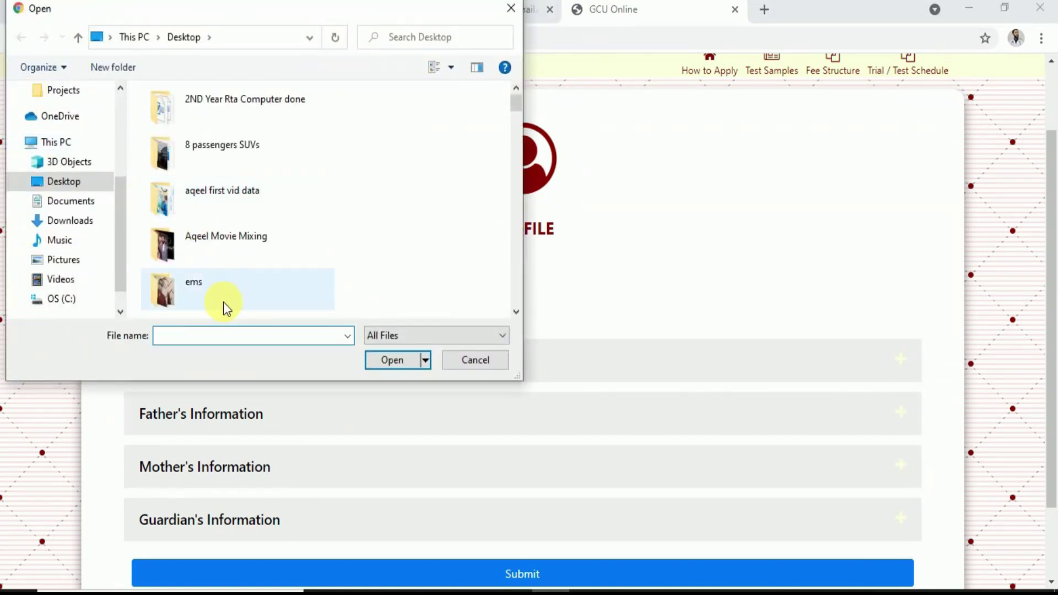
type("pho")
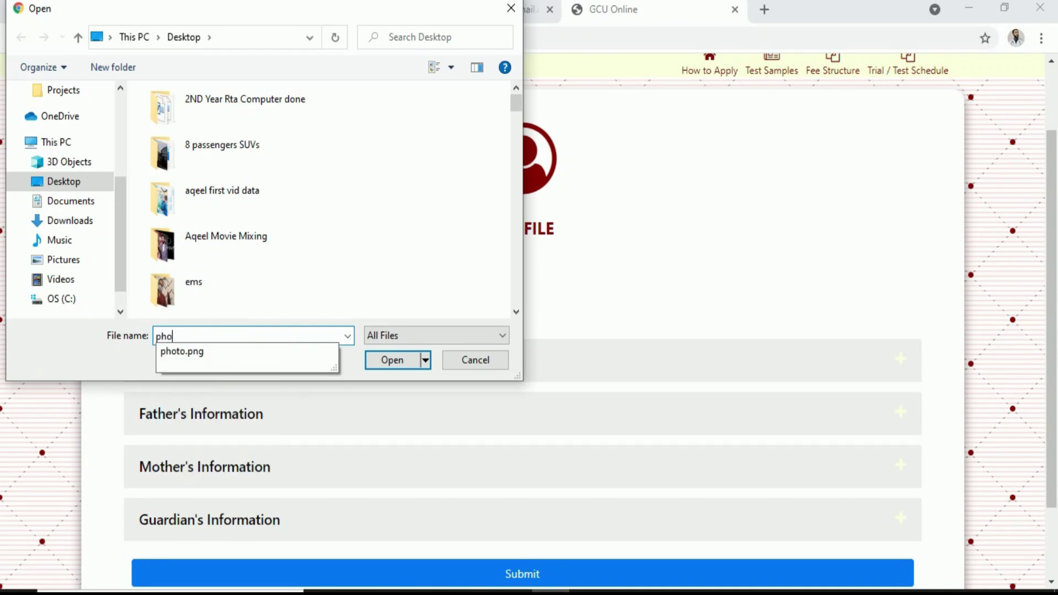
left_click(227, 353)
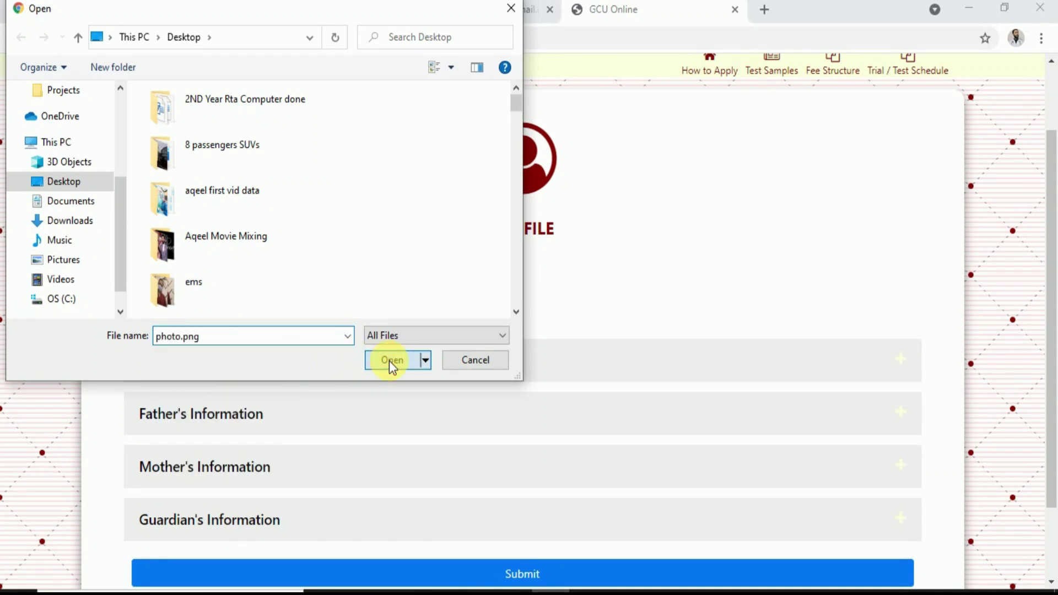
left_click(392, 361)
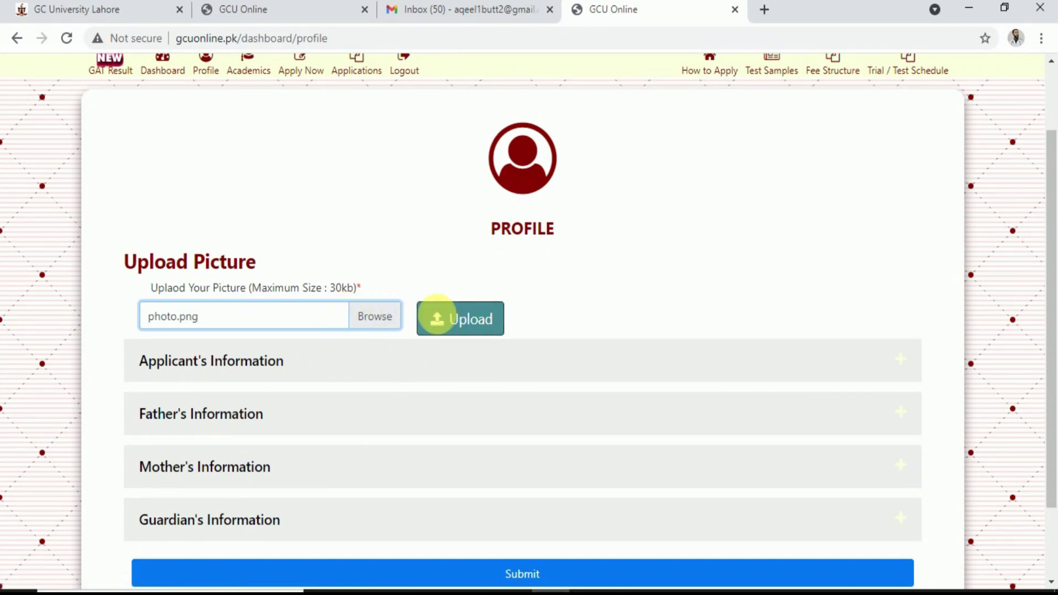
Upload photo.png as the applicant's profile picture
left_click(475, 325)
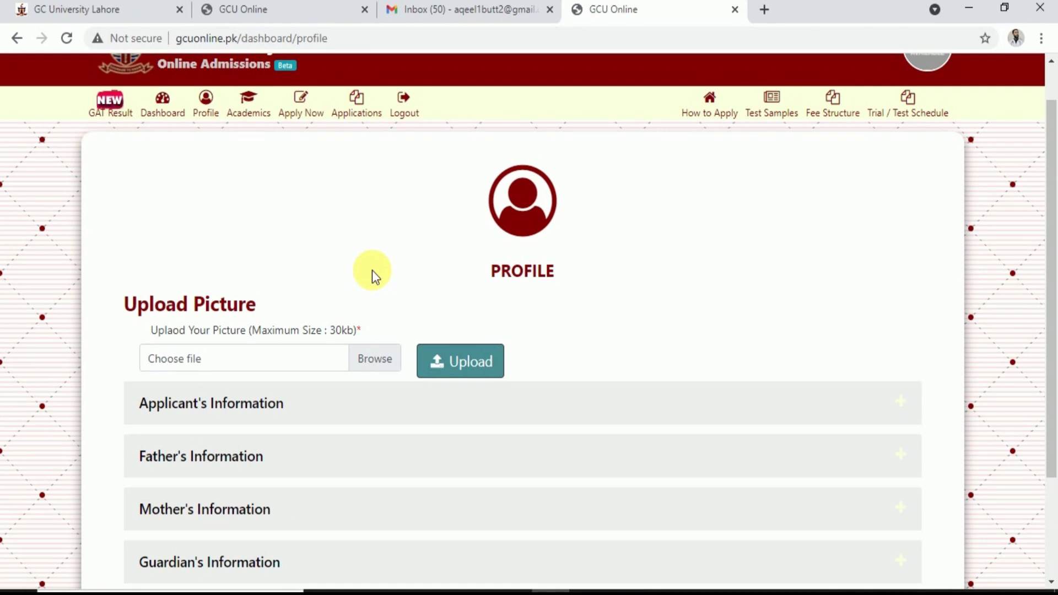
Expand Applicant's Information and set the Religion to Islam
scroll(372, 270, "down", 3)
left_click(237, 274)
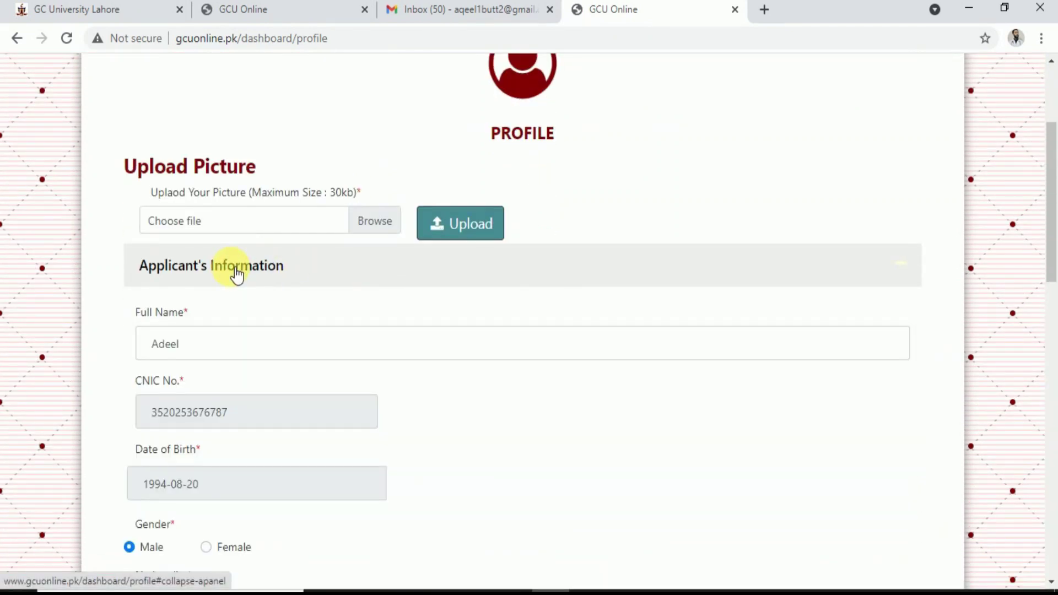
scroll(198, 348, "down", 2)
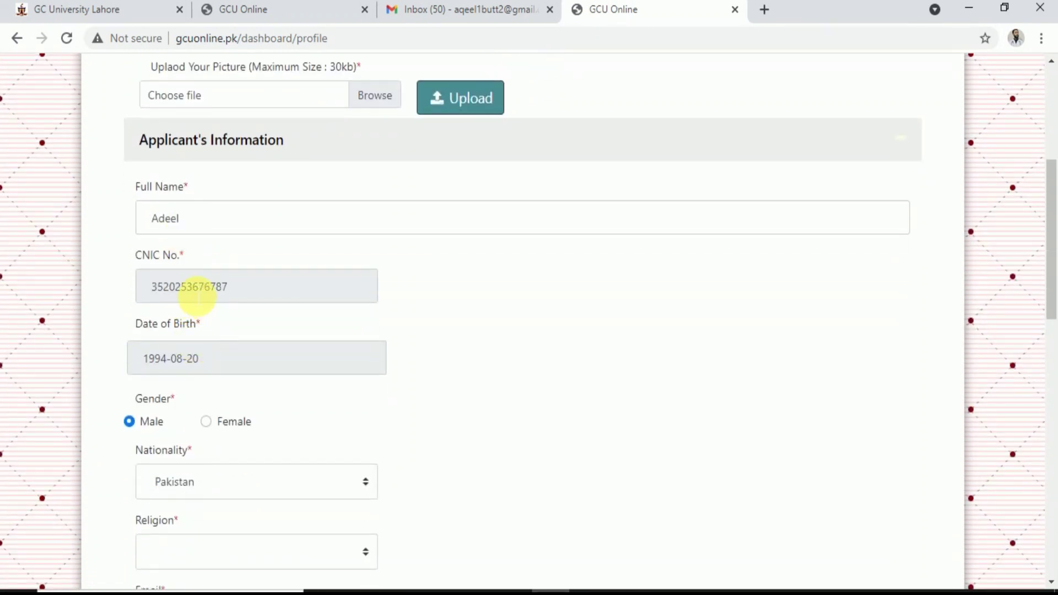
scroll(150, 416, "down", 4)
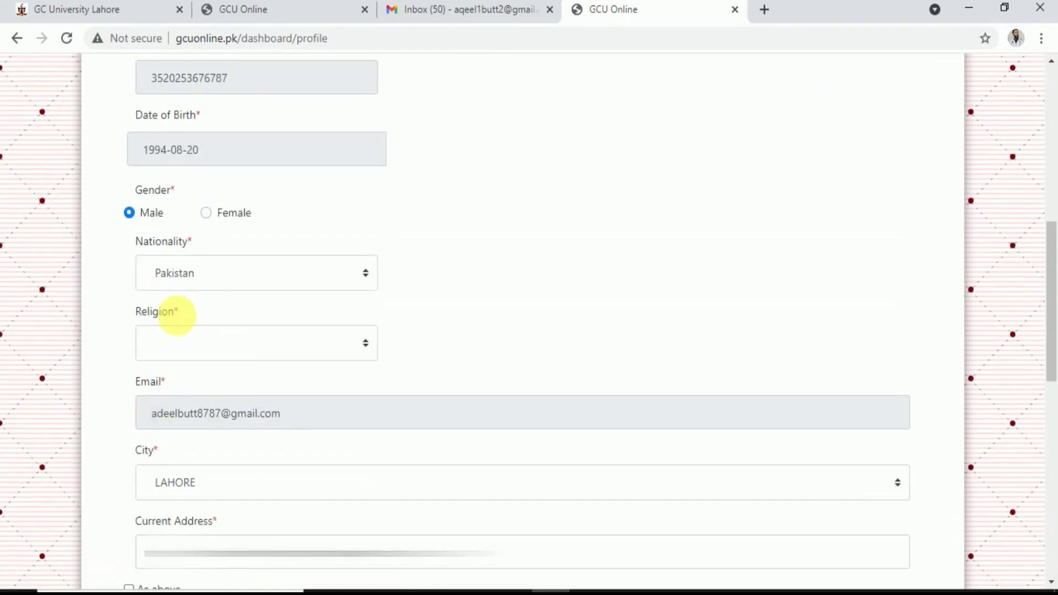
left_click(189, 346)
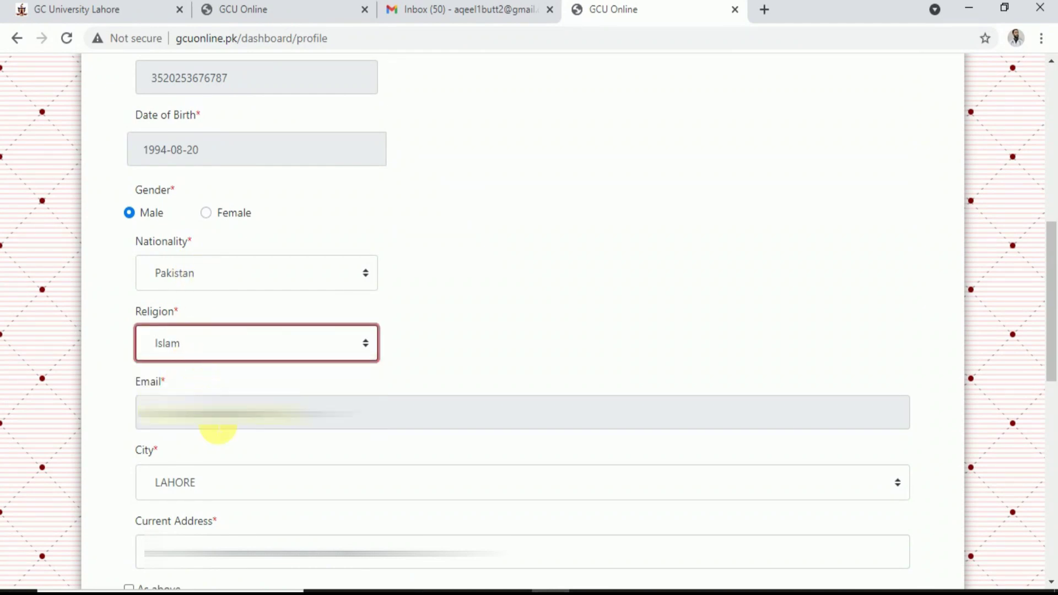
scroll(217, 430, "down", 3)
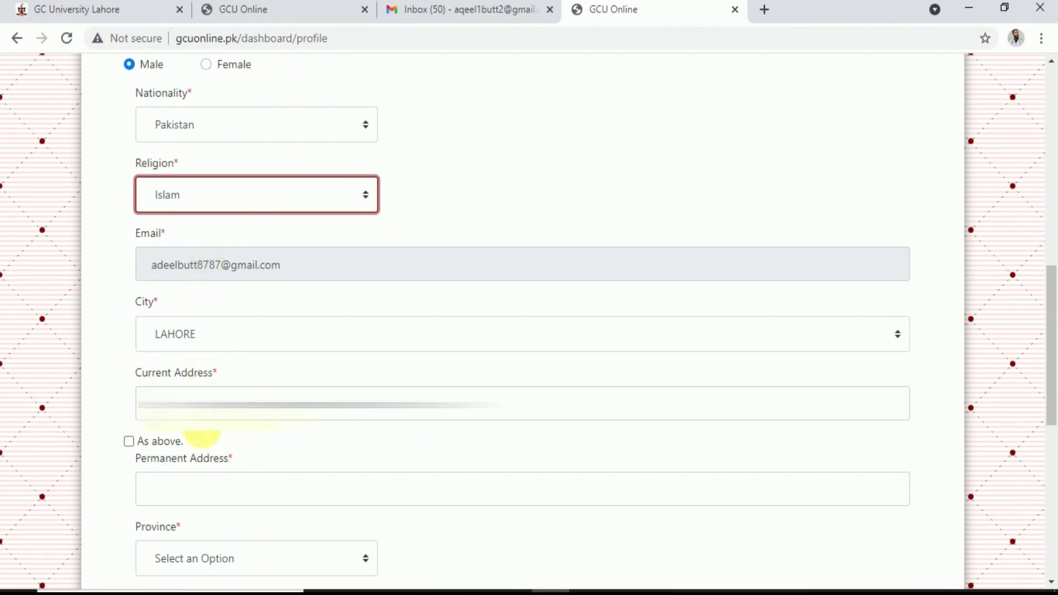
scroll(202, 442, "down", 3)
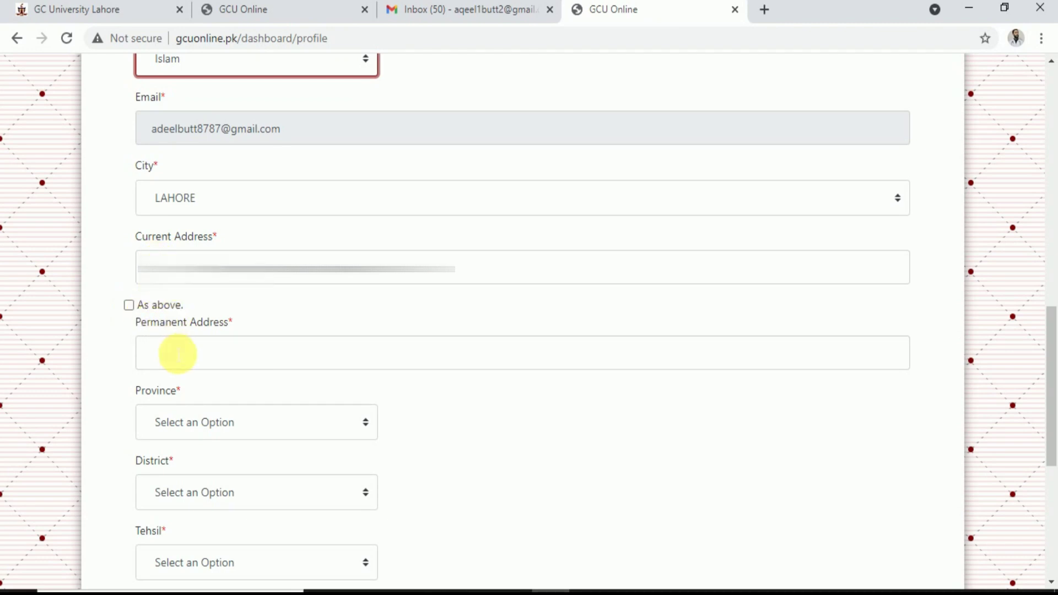
Make the permanent address match the current one; select province PUNJAB, district LAHORE, tehsil LAHOR CANTT
left_click(129, 305)
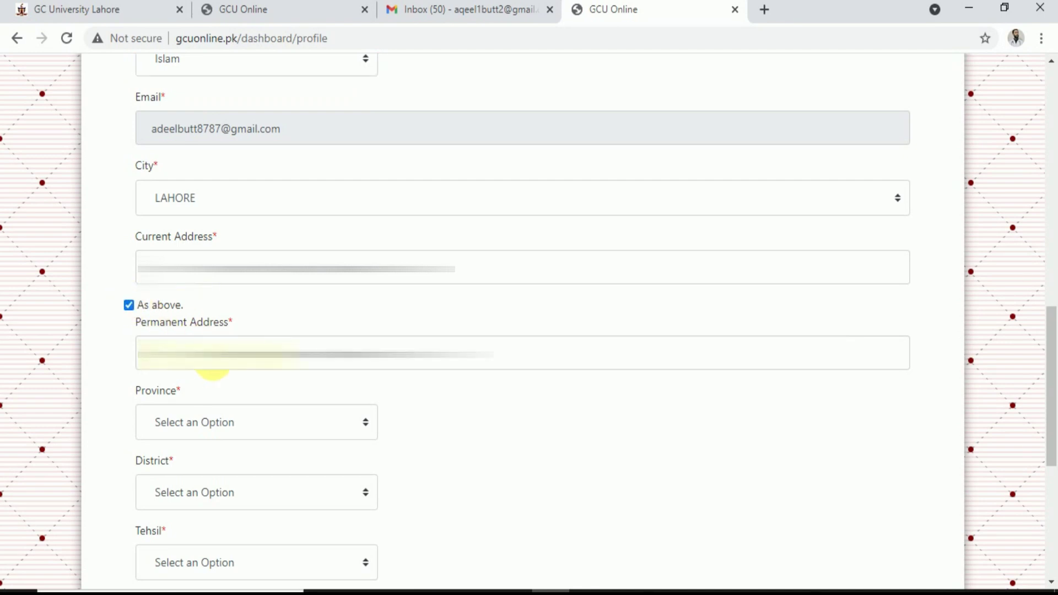
scroll(206, 427, "down", 3)
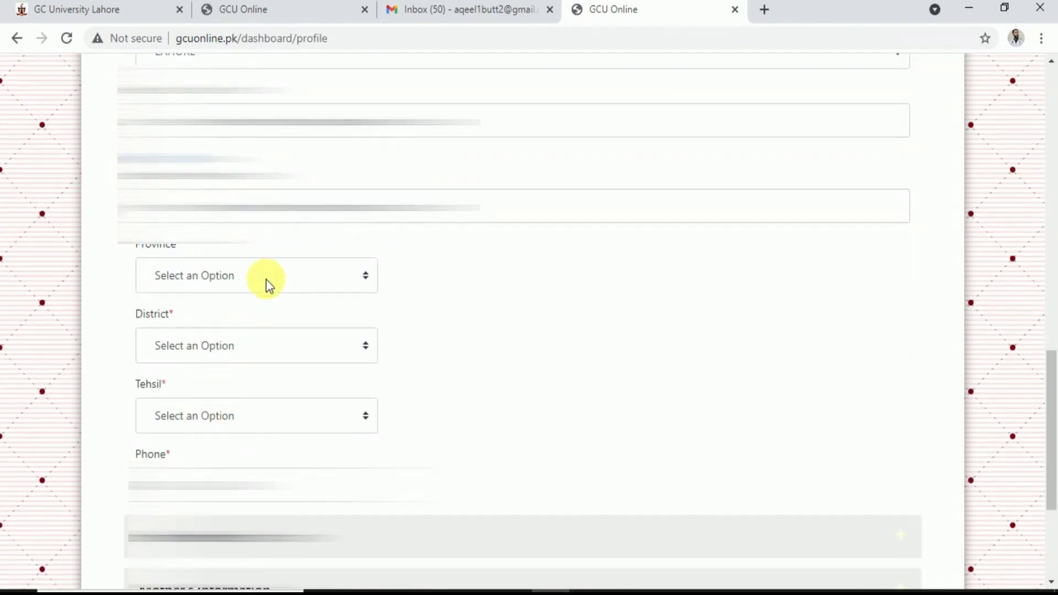
left_click(268, 281)
left_click(193, 319)
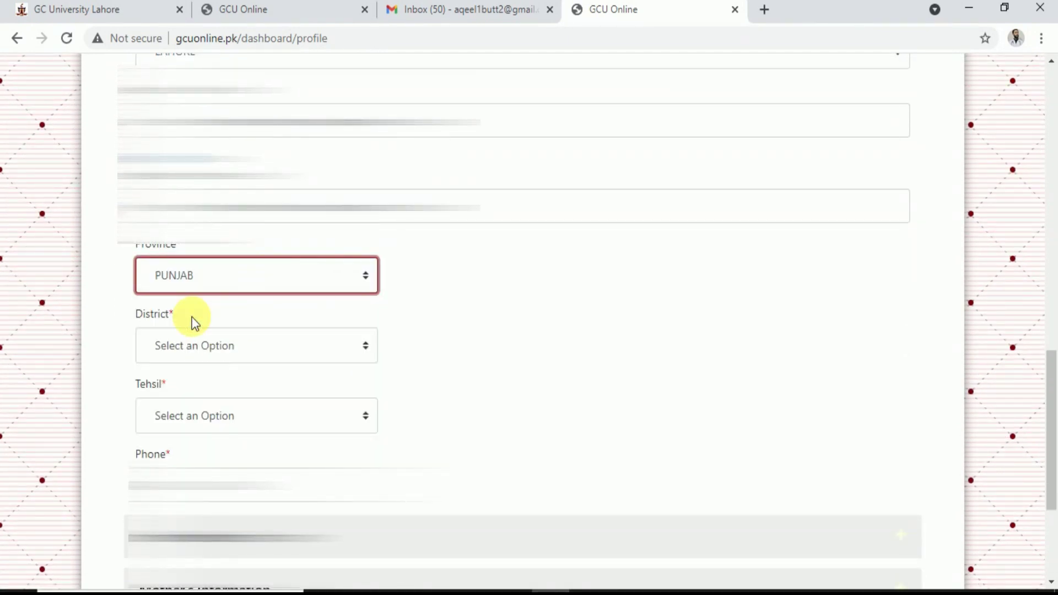
left_click(210, 346)
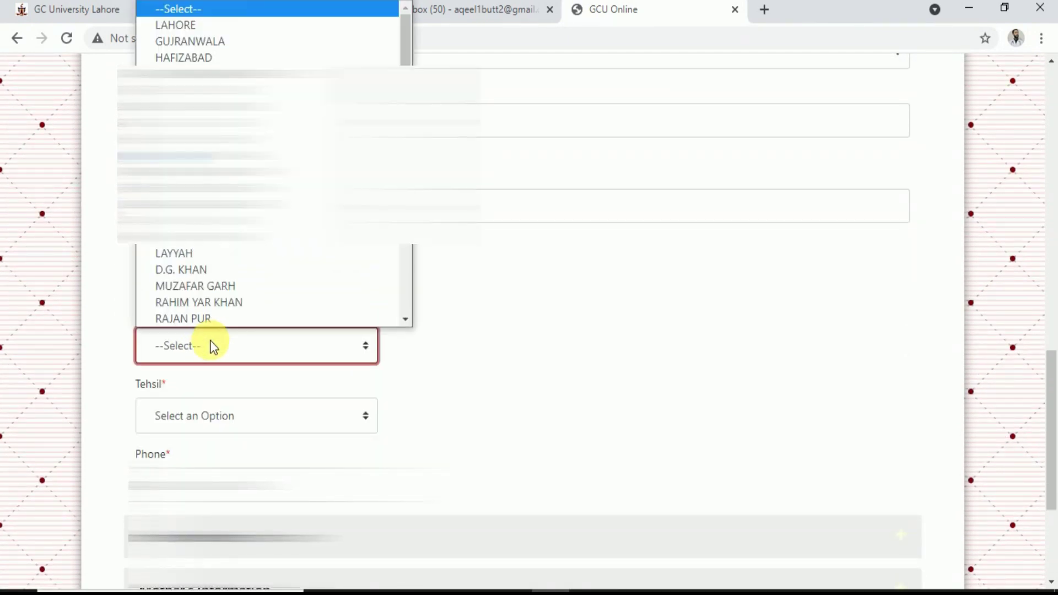
type("lo")
scroll(233, 290, "down", 3)
scroll(196, 229, "up", 5)
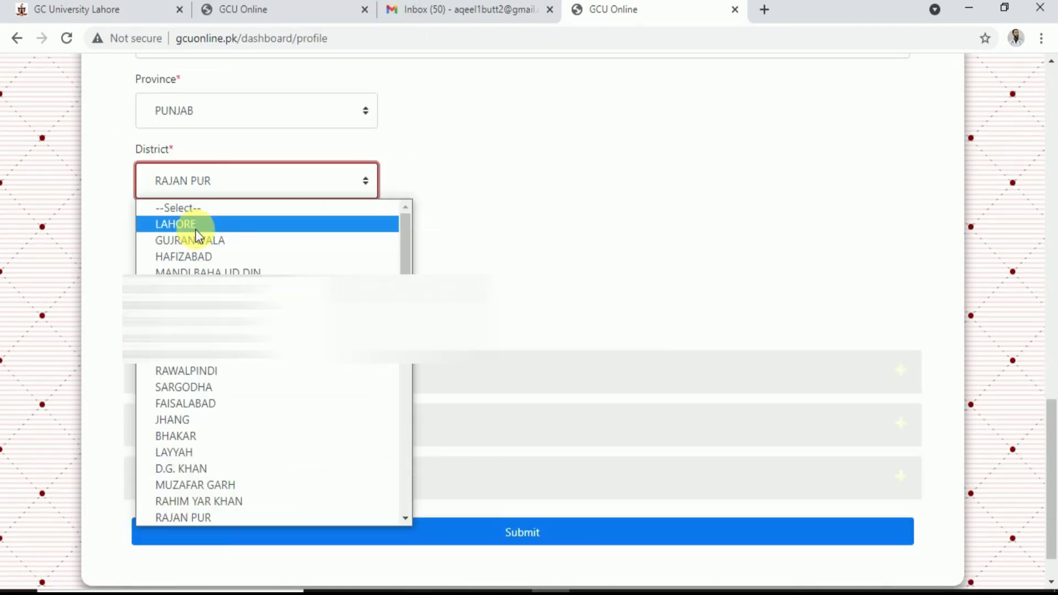
left_click(196, 227)
left_click(259, 266)
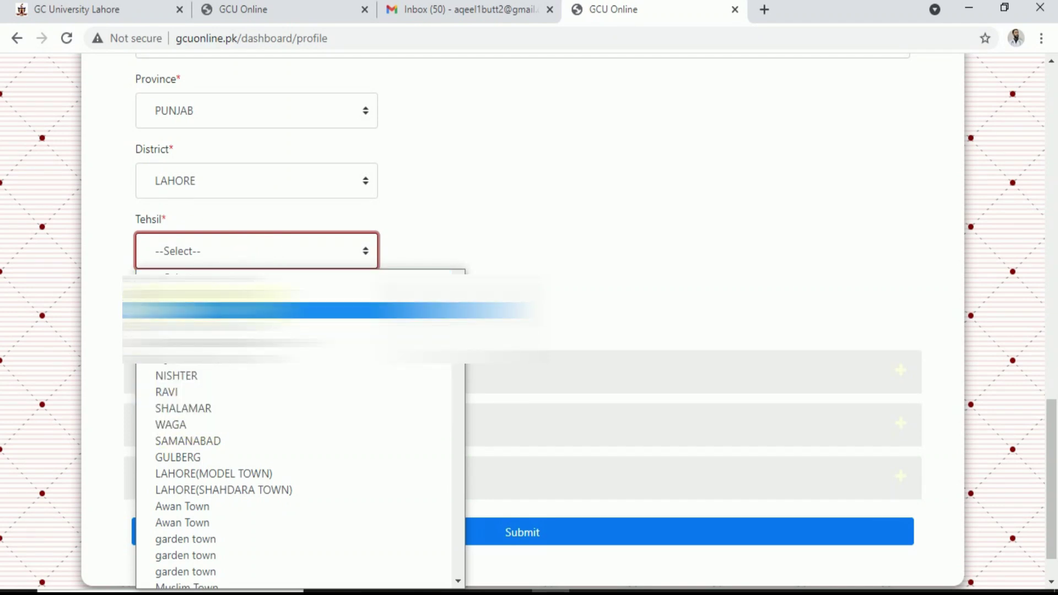
left_click(220, 292)
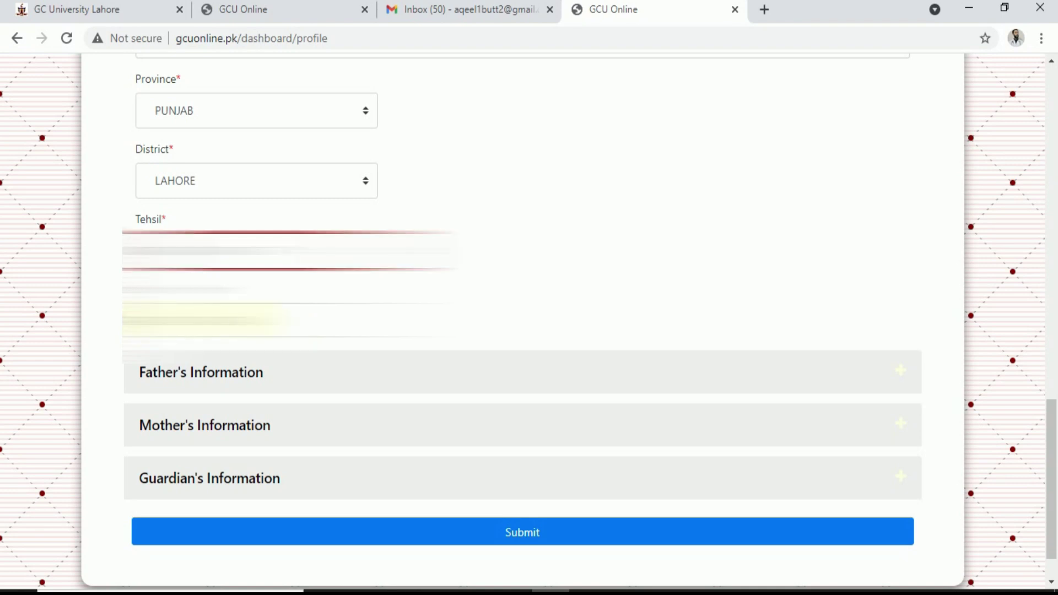
scroll(209, 319, "down", 1)
Expand Father's Information and enter the father's CNIC number without hyphens
left_click(237, 318)
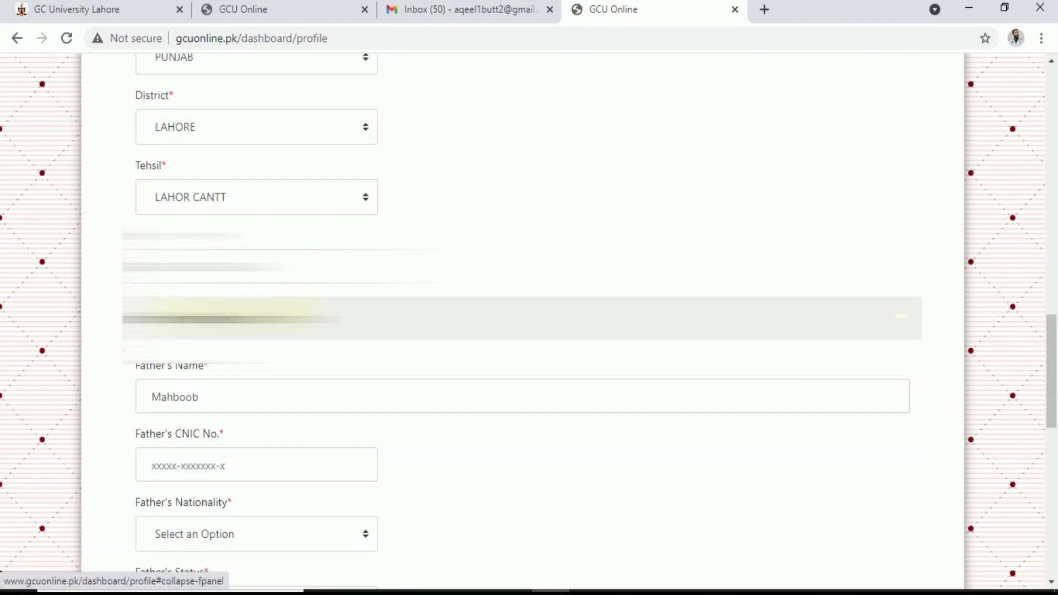
scroll(238, 324, "down", 4)
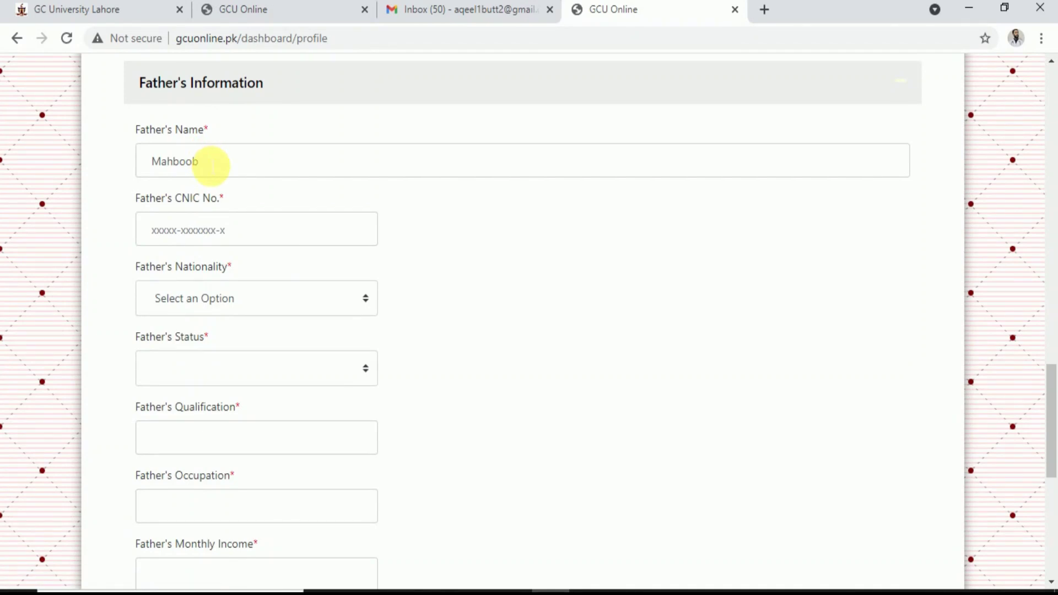
left_click(211, 230)
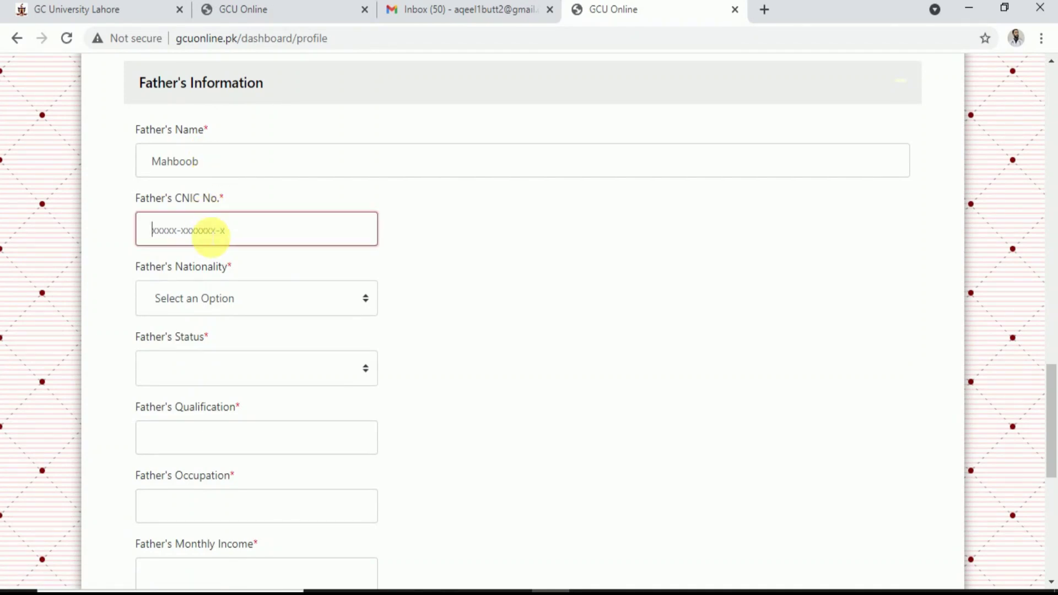
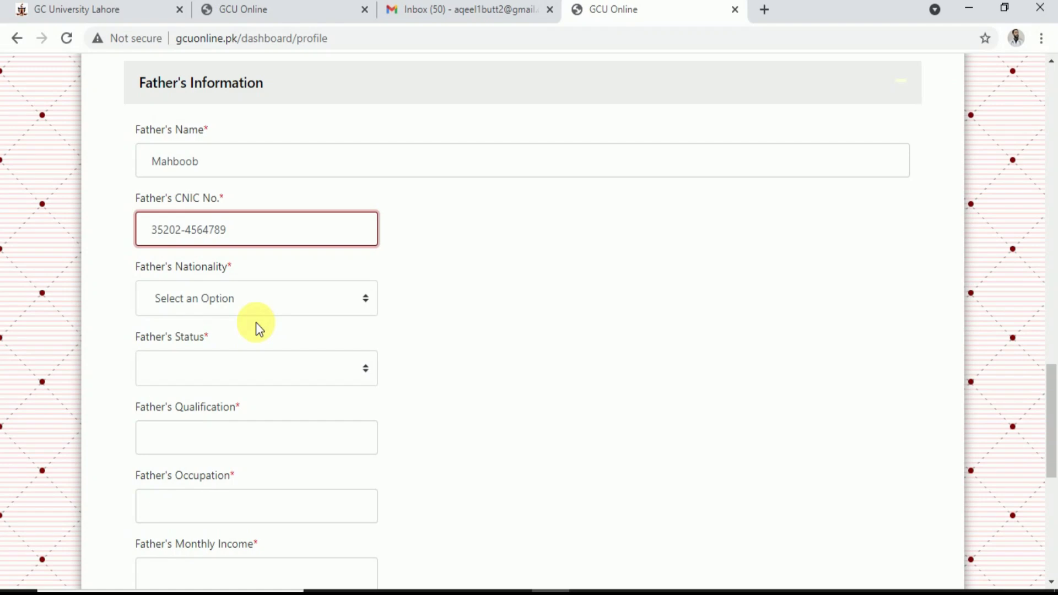
key("Left")
key("Left")
key("Left")
key("Left")
key("Left")
key("Left")
key("Left")
key("Right")
key("Right")
key("Right")
key("Right")
key("Right")
key("Right")
key("Right")
Set the father's nationality to Pakistan and his status to Alive
left_click(254, 301)
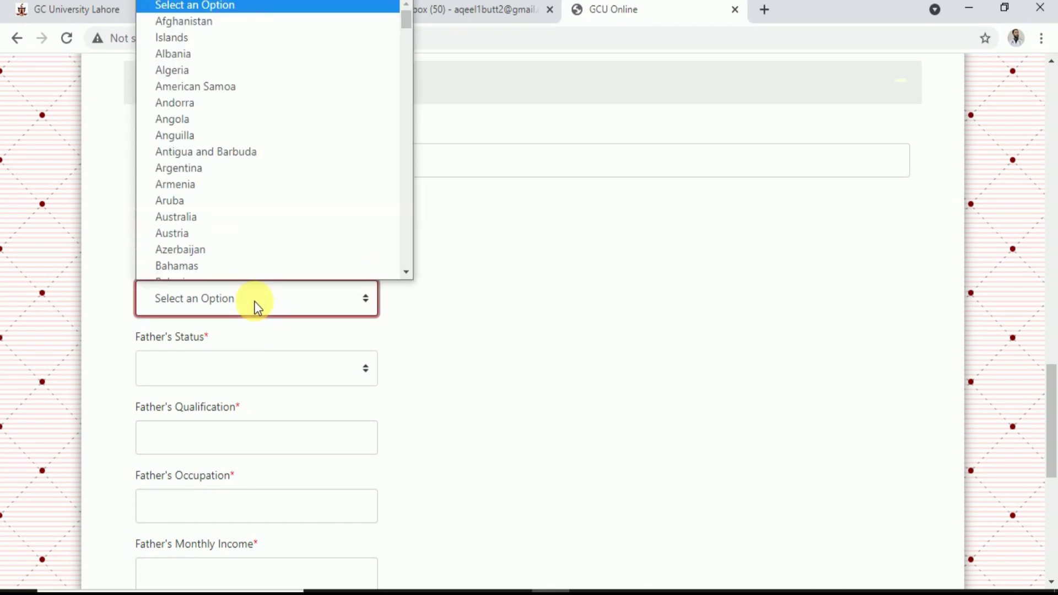
key("p")
key("Return")
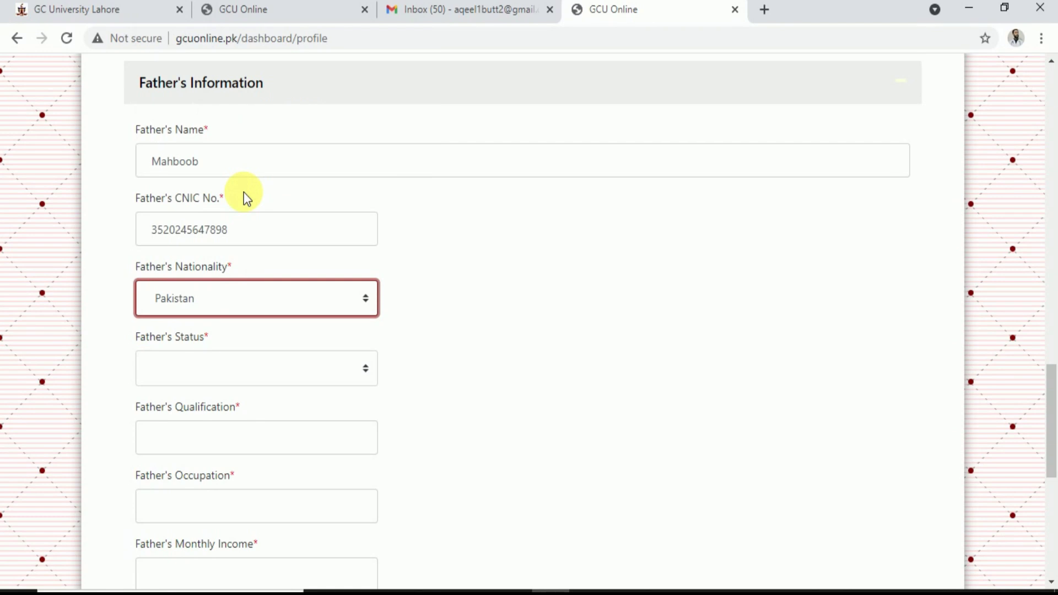
left_click(207, 377)
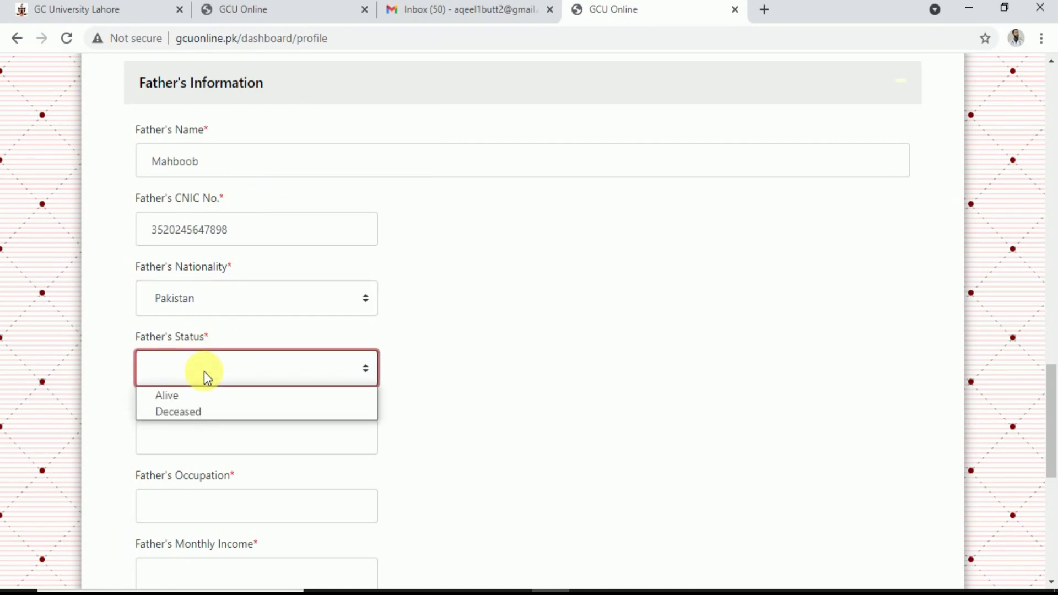
left_click(171, 397)
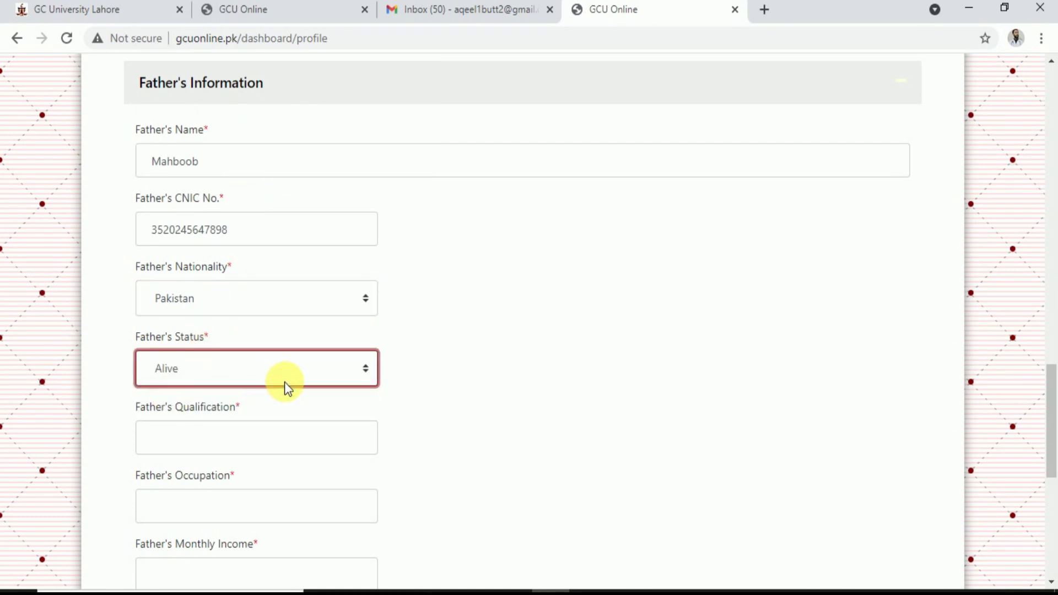
scroll(286, 389, "down", 4)
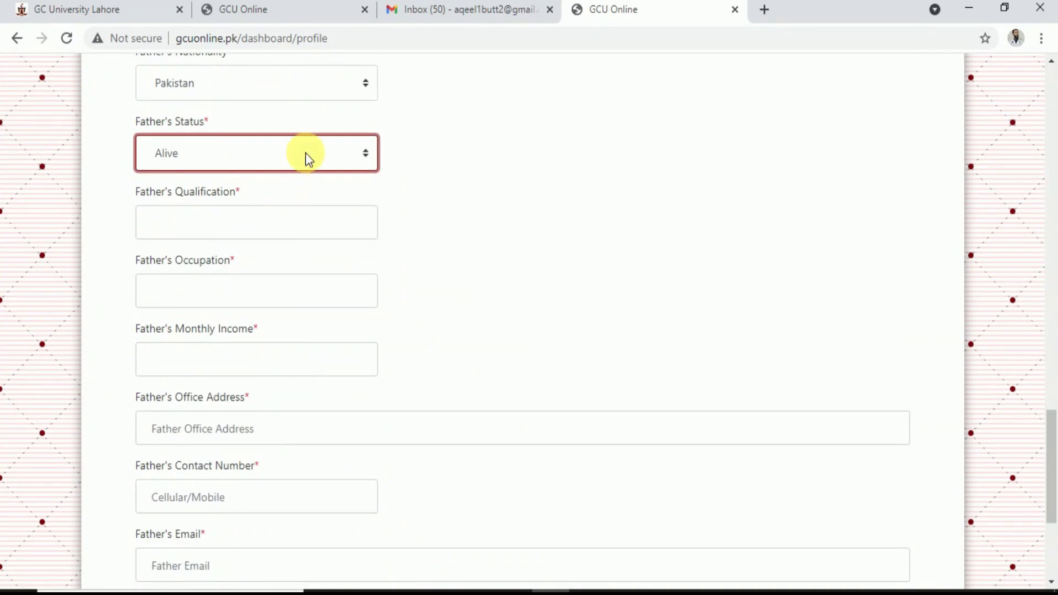
left_click(308, 160)
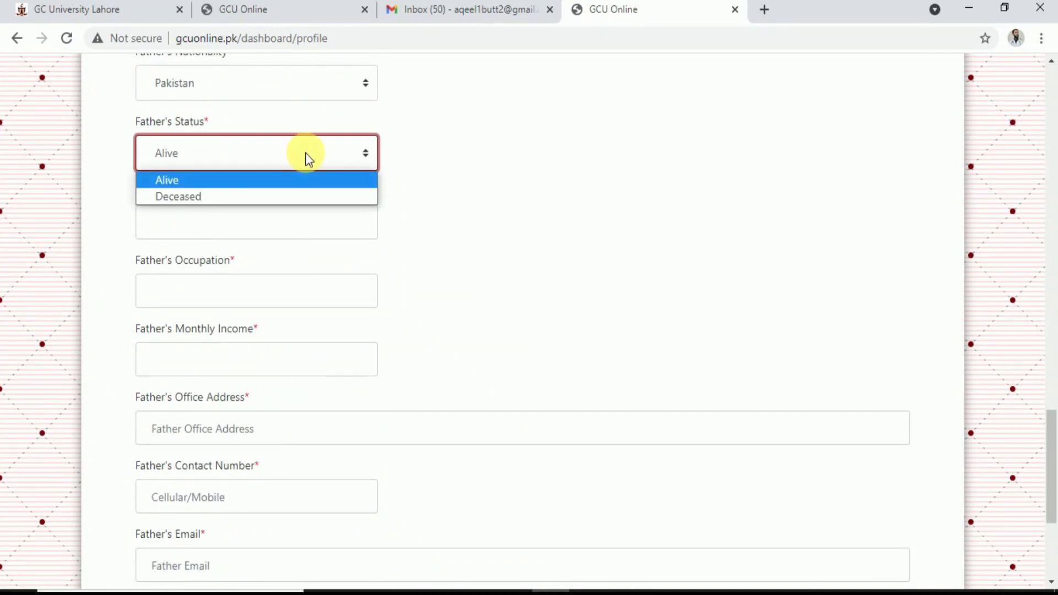
Keep father's status Alive; enter qualification M.A, occupation Manager, monthly income 40000
left_click(194, 183)
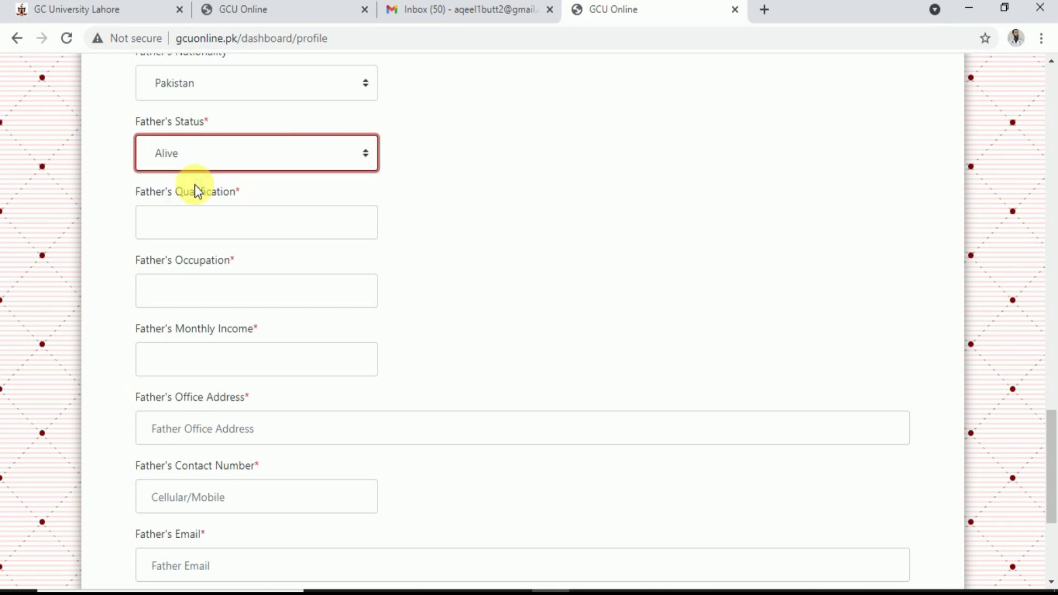
left_click(234, 228)
type("M.A")
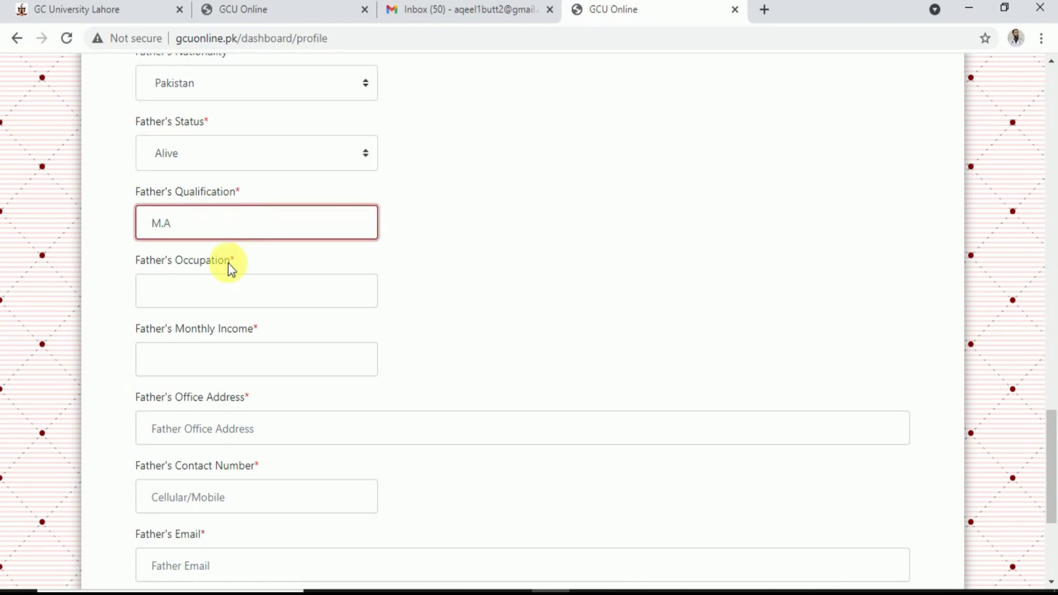
left_click(234, 291)
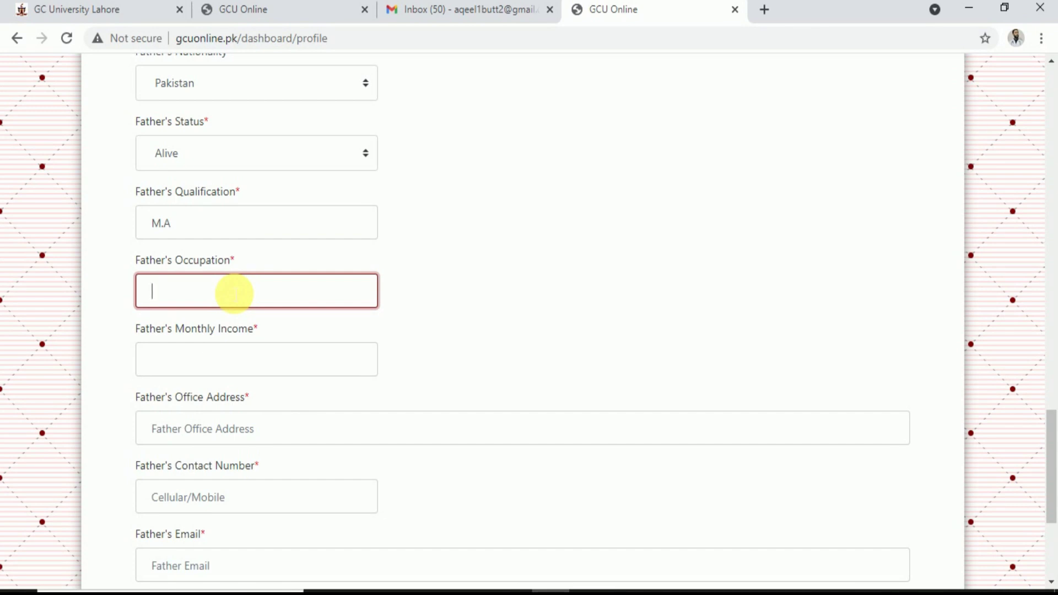
type("Manager")
left_click(228, 365)
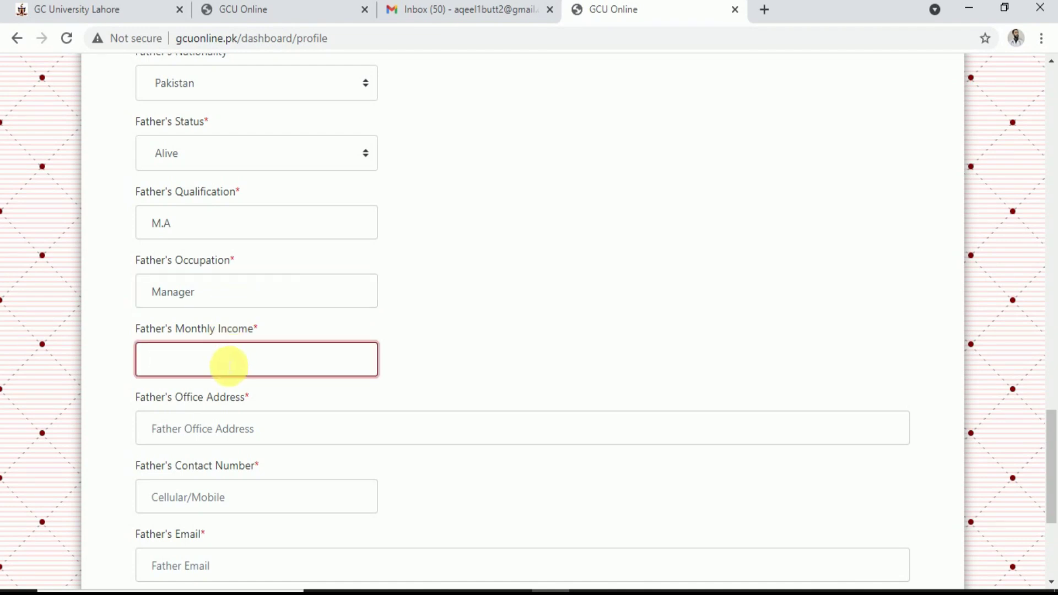
type("40000")
Fill the father's office address from autofill, his contact number, and email 'not available'
left_click(229, 429)
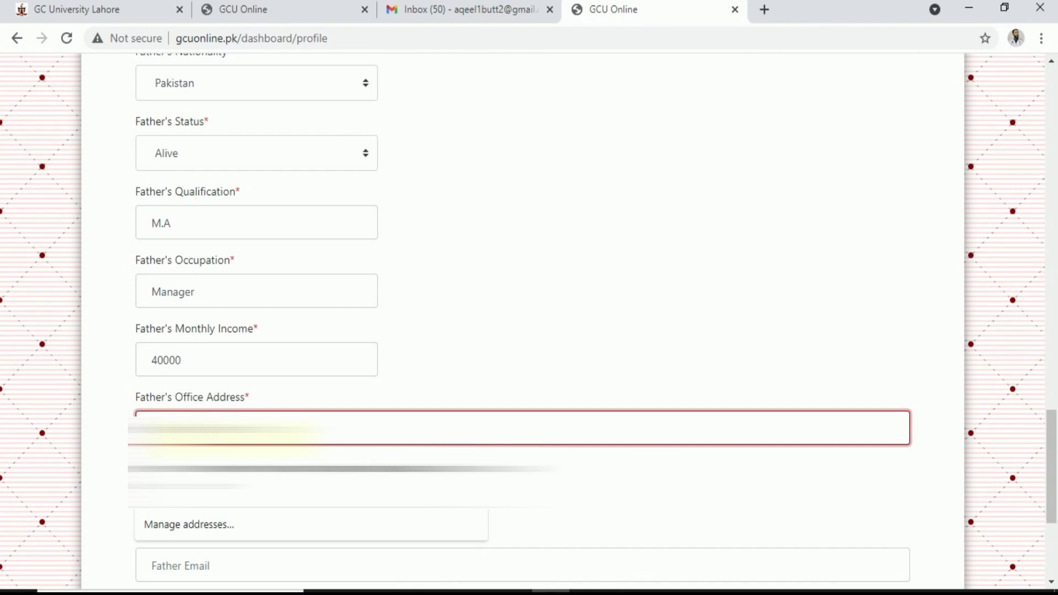
scroll(522, 331, "down", 1)
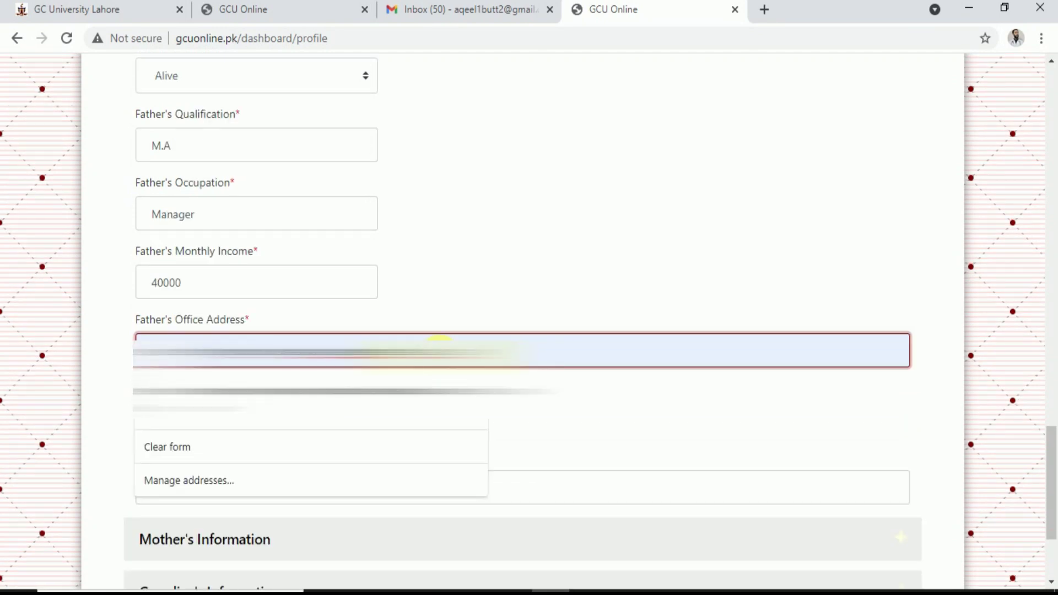
key("Tab")
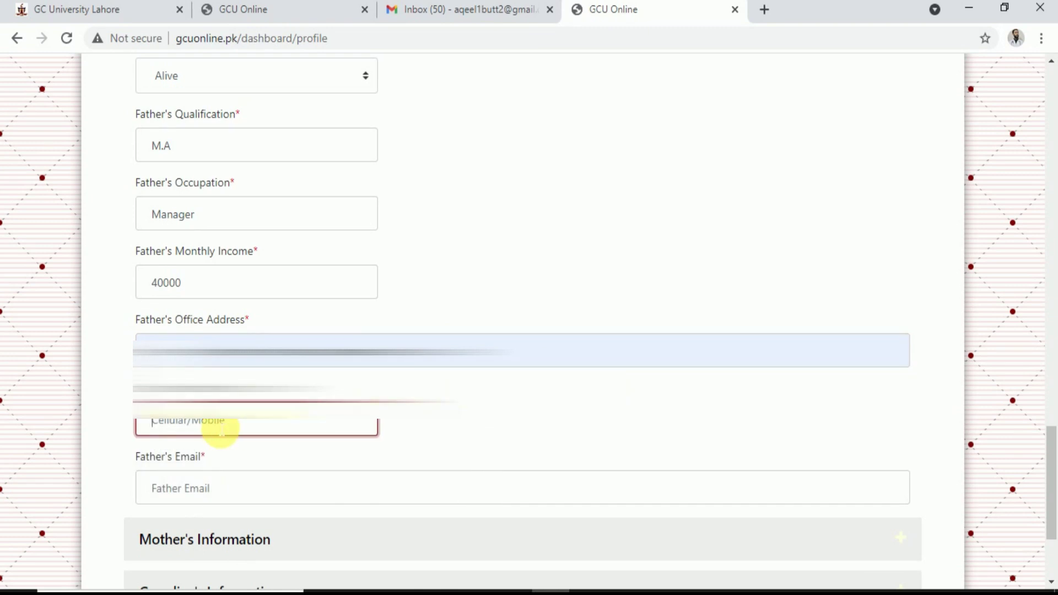
scroll(221, 429, "down", 3)
left_click(204, 338)
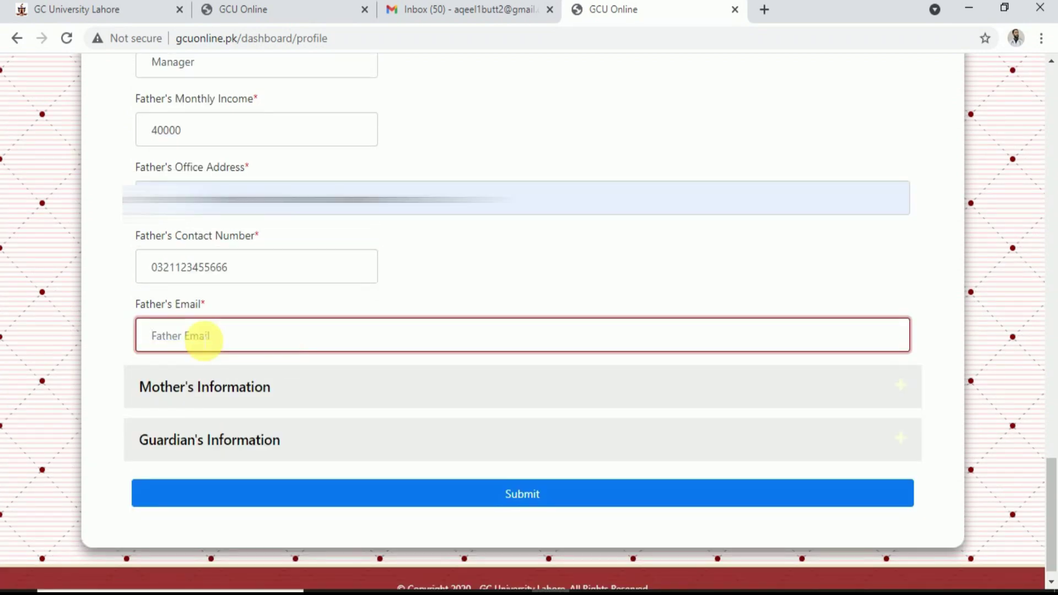
type("not available")
left_click(232, 393)
Enter the mother's name and CNIC number
scroll(233, 392, "down", 5)
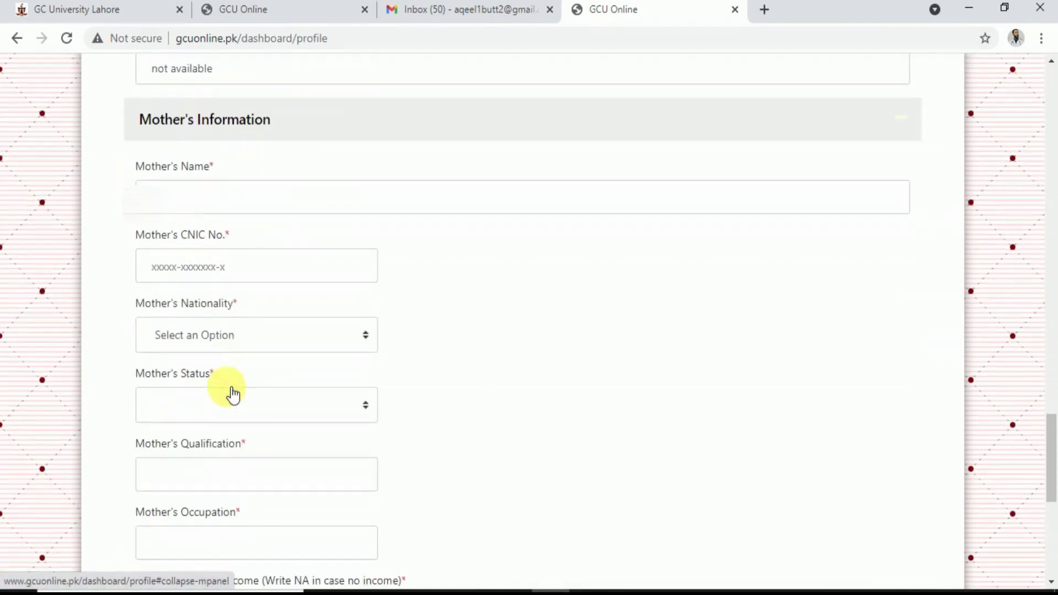
left_click(211, 204)
type("Fi")
key("BackSpace")
key("BackSpace")
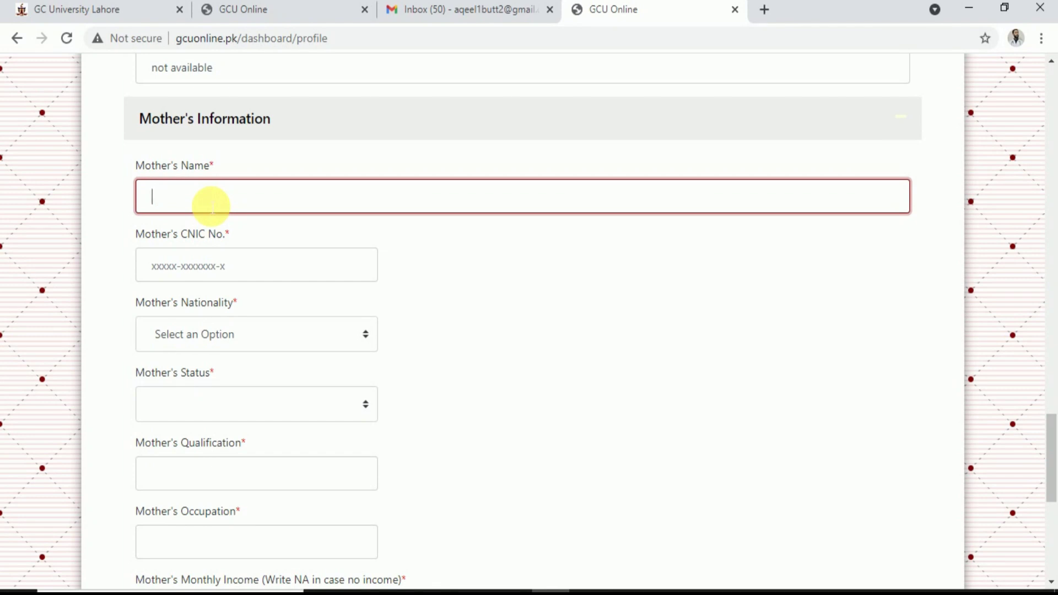
type("Abc")
left_click(208, 267)
Set the mother's nationality to Pakistan and her status to Alive
left_click(225, 335)
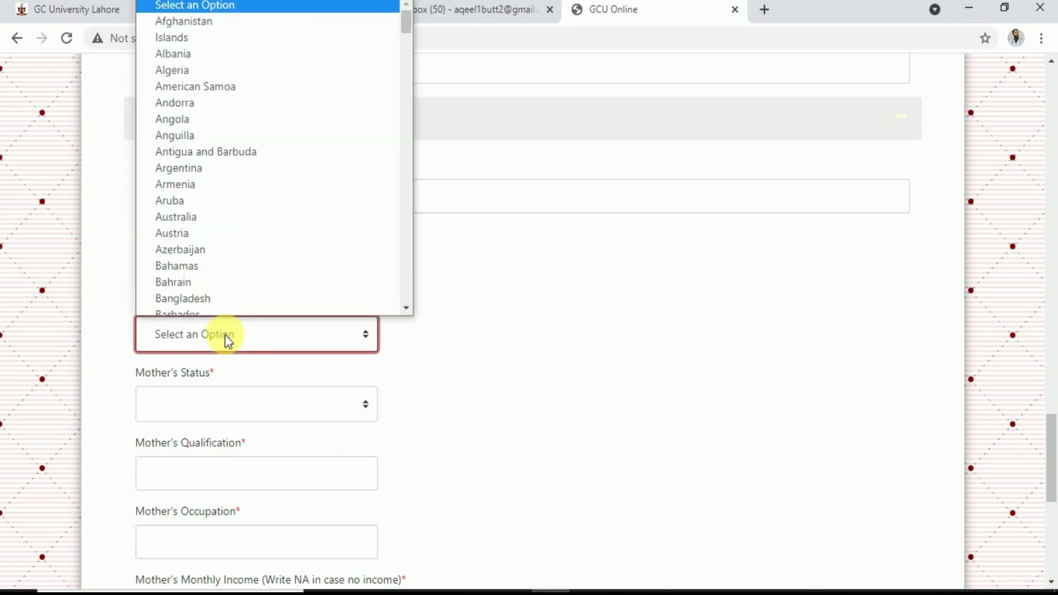
key("p")
key("Return")
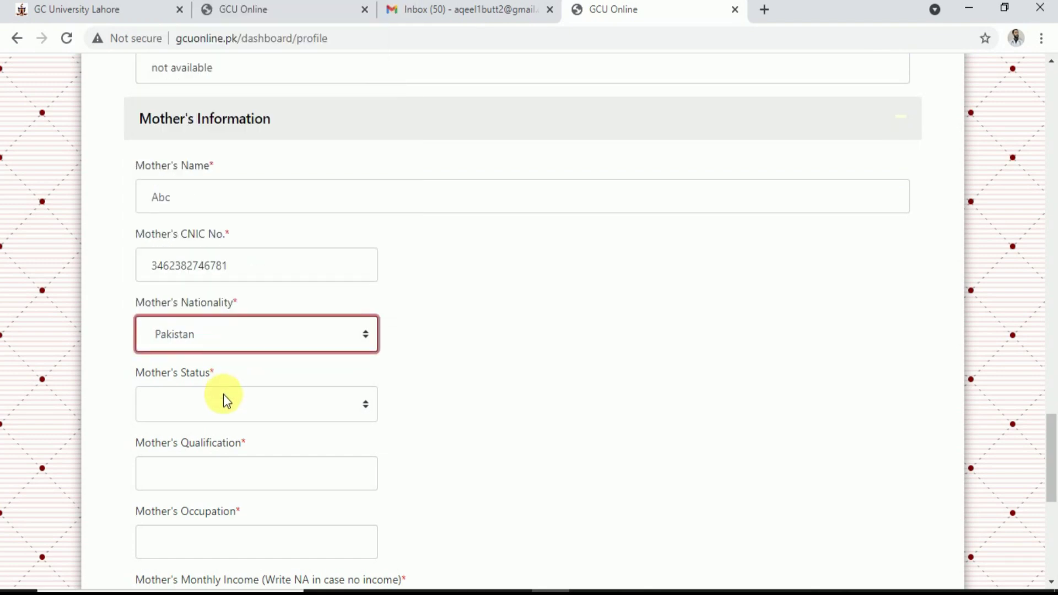
left_click(223, 394)
left_click(214, 432)
Enter the mother's qualification B.A and occupation House
left_click(225, 466)
type("B.A")
scroll(225, 466, "down", 4)
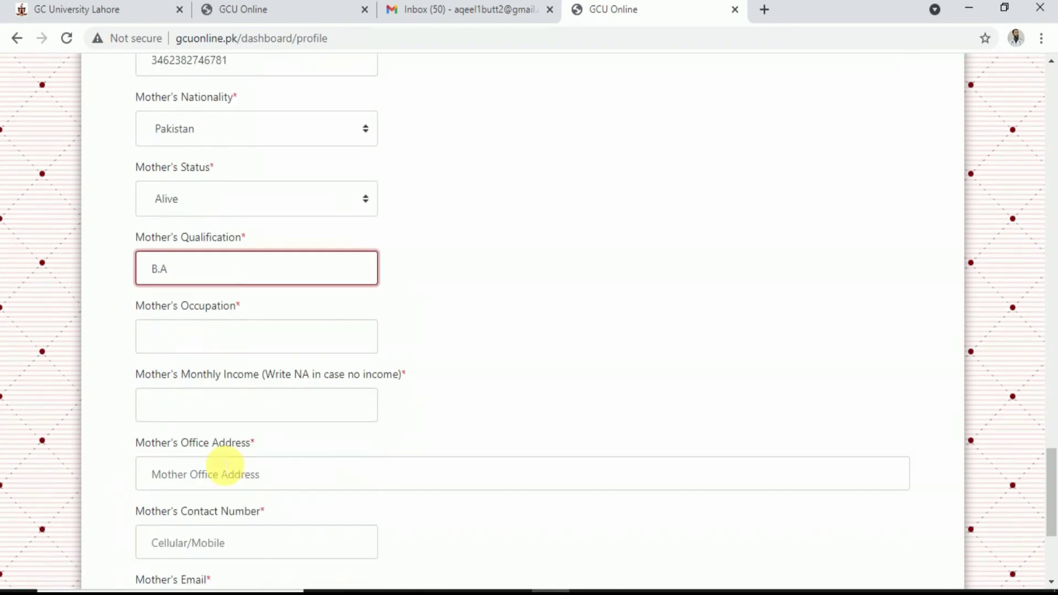
left_click(252, 323)
type("h")
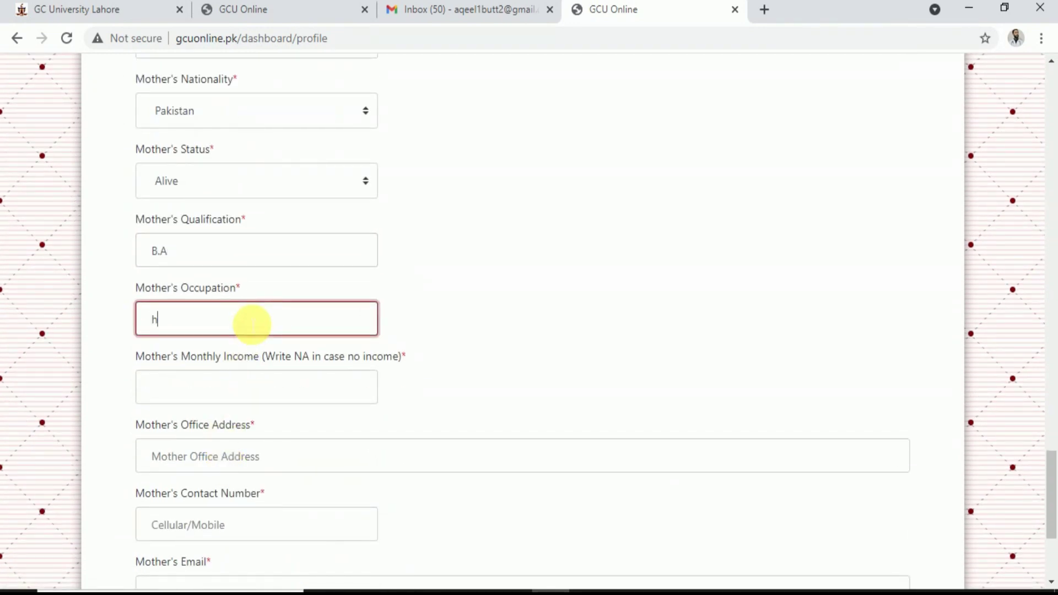
key("BackSpace")
type("House")
left_click(251, 385)
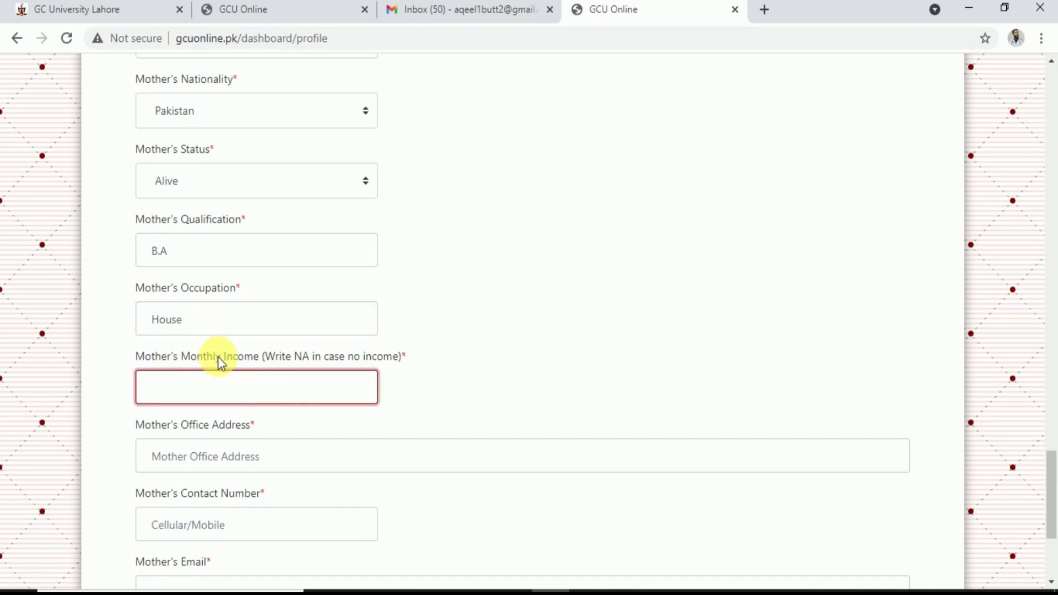
Enter NA for the mother's income and 'Not available' as her office address
type("NA")
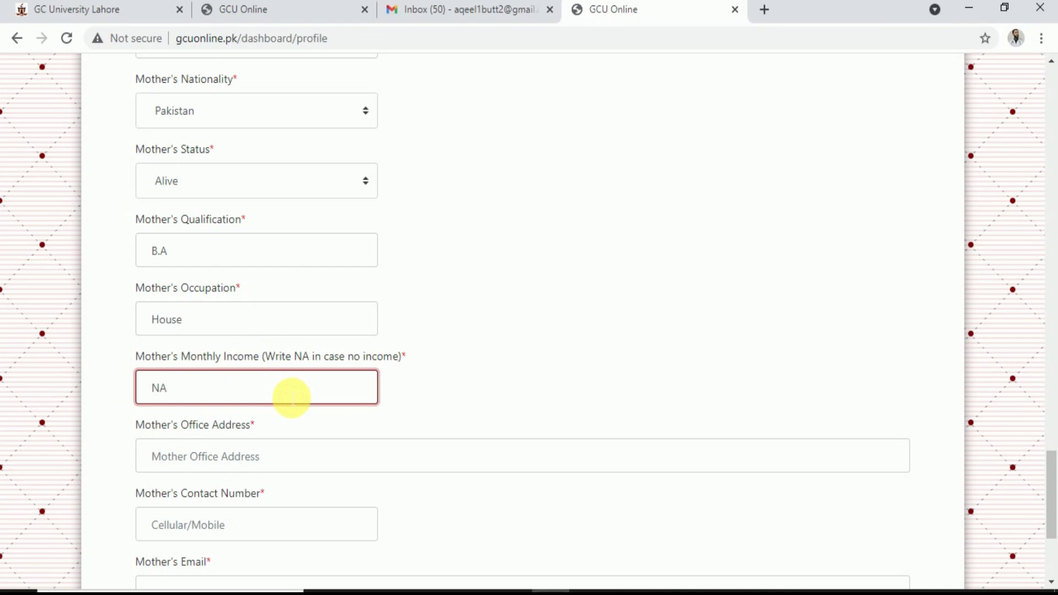
scroll(292, 397, "down", 3)
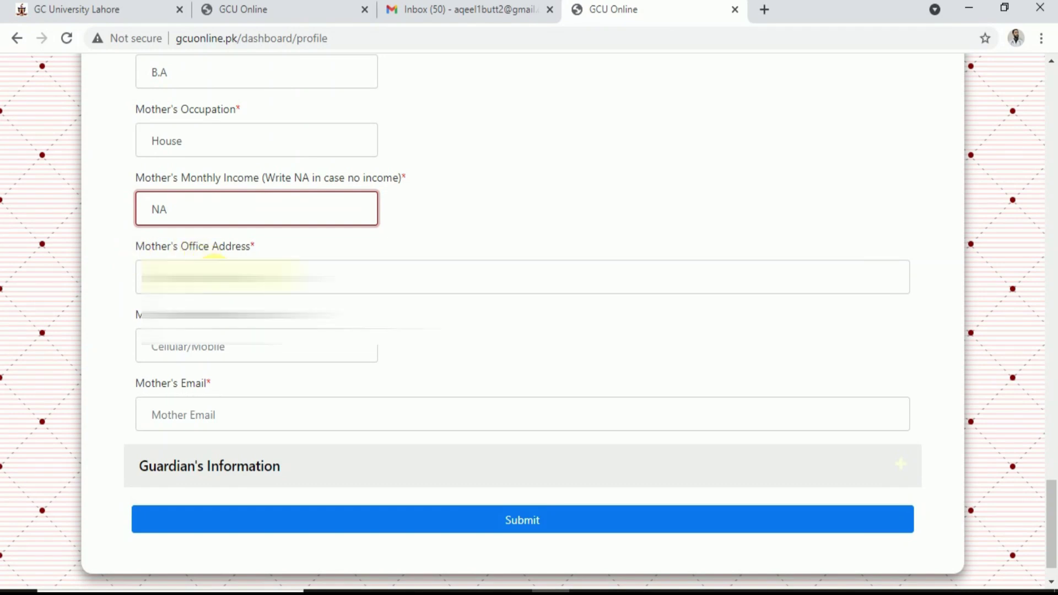
left_click(275, 277)
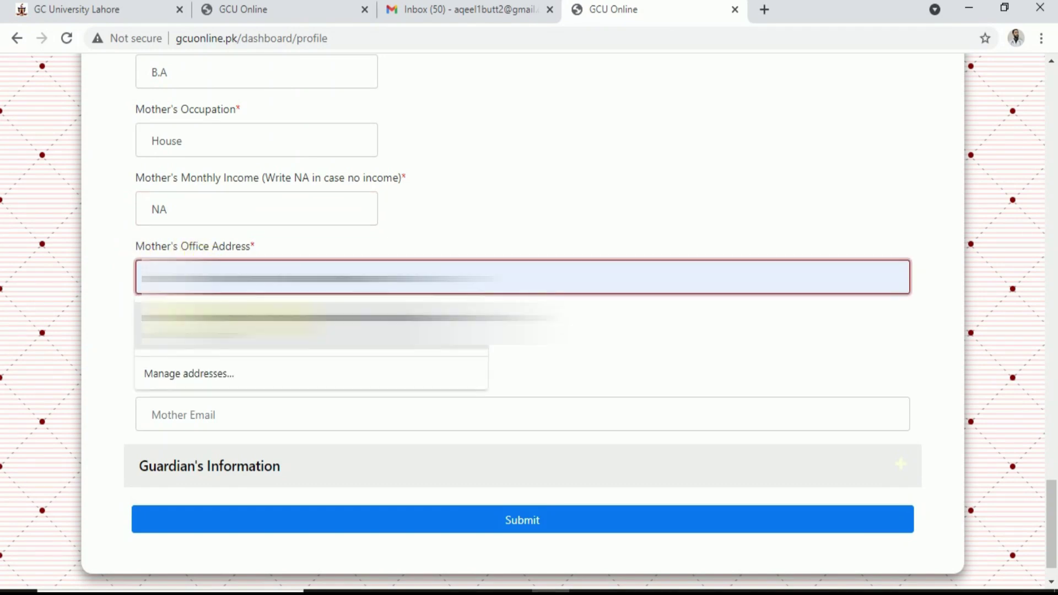
left_click(231, 316)
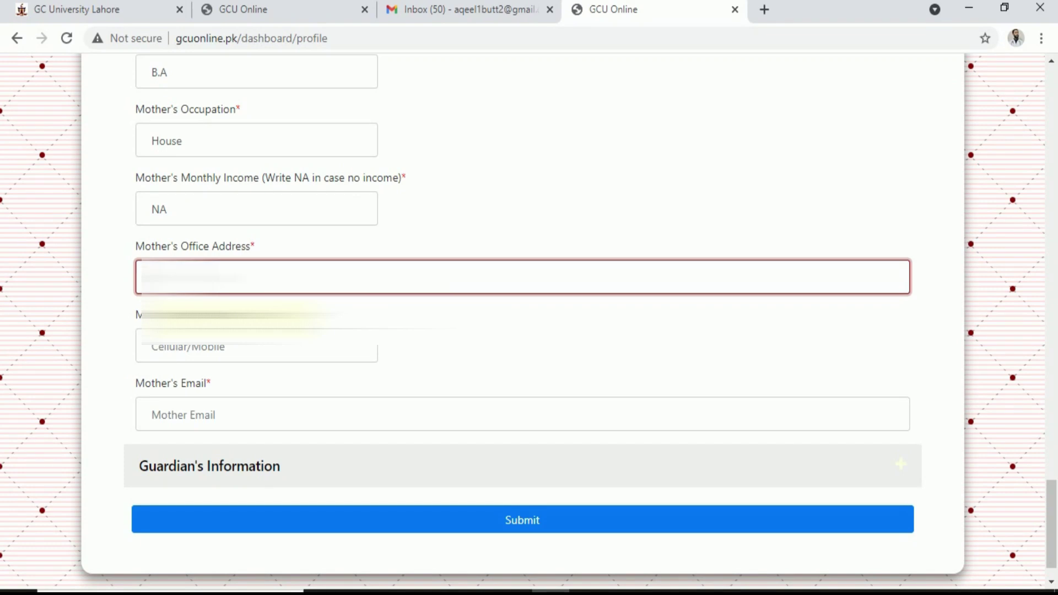
type("Not available")
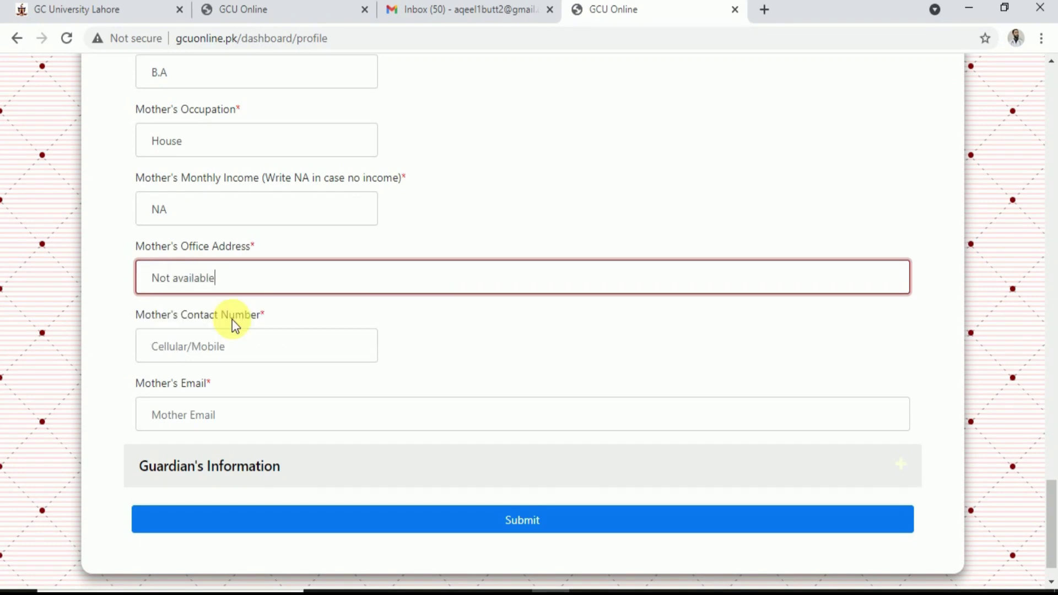
Fill the mother's contact number and email NA, and expand Guardian's Information
left_click(227, 347)
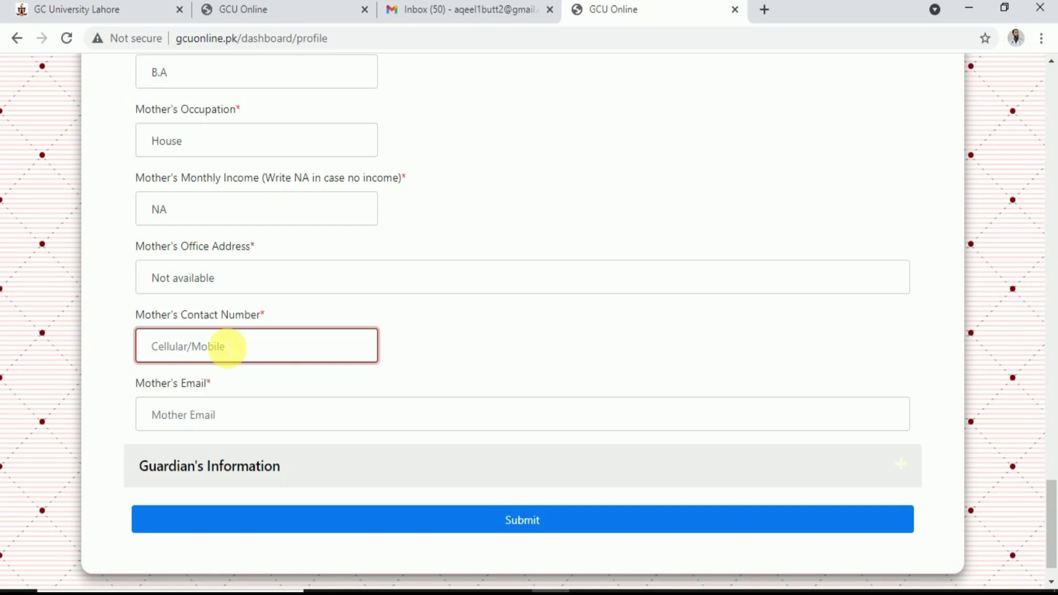
type("0333333333333")
left_click(209, 416)
type("NA")
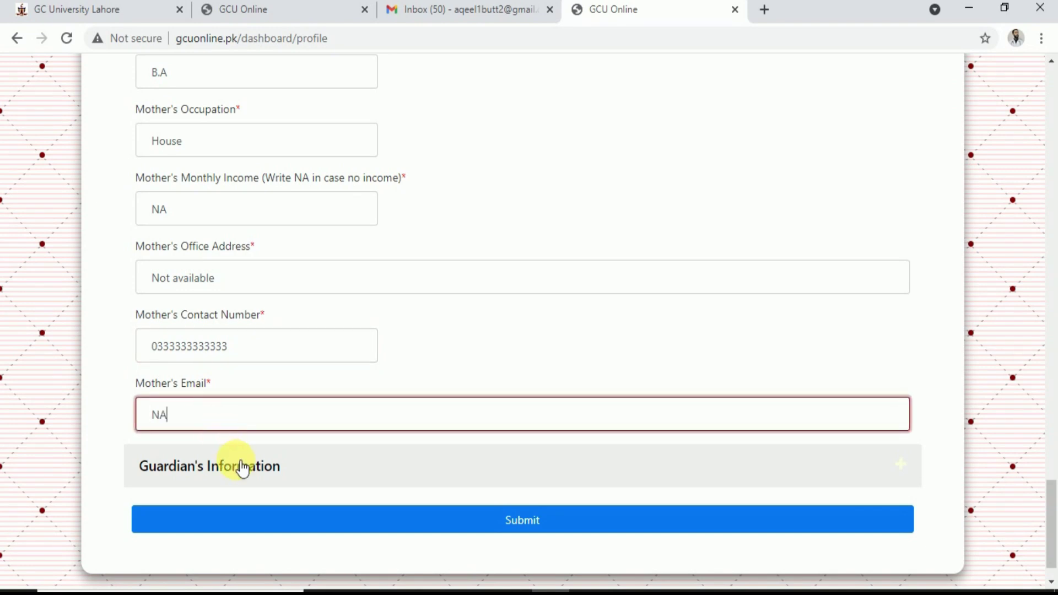
left_click(242, 467)
scroll(241, 467, "down", 5)
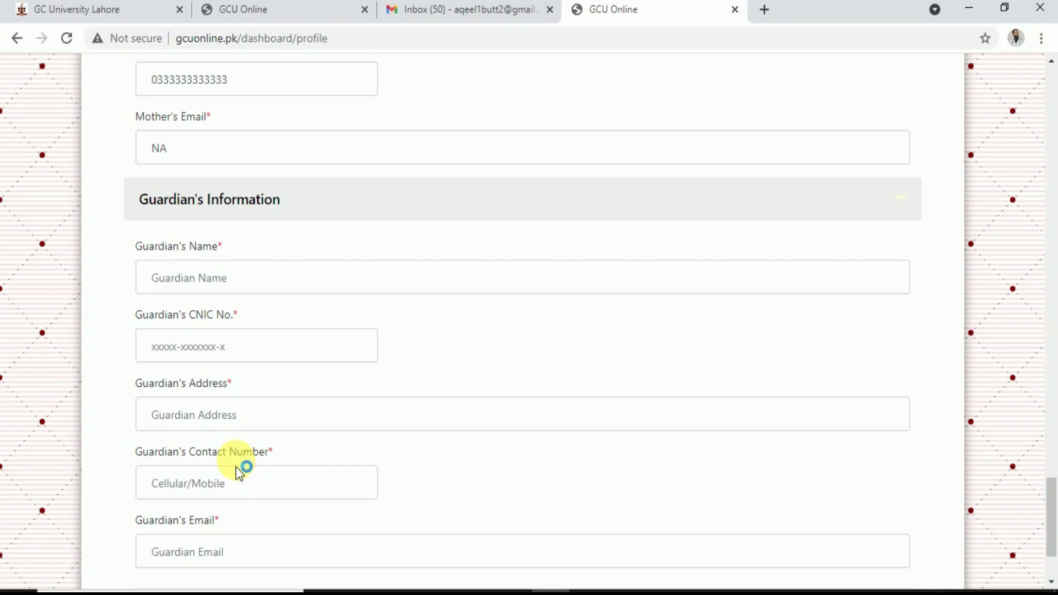
Enter the guardian's name, CNIC number, and an address from saved suggestions
left_click(234, 288)
type("Ali")
left_click(228, 359)
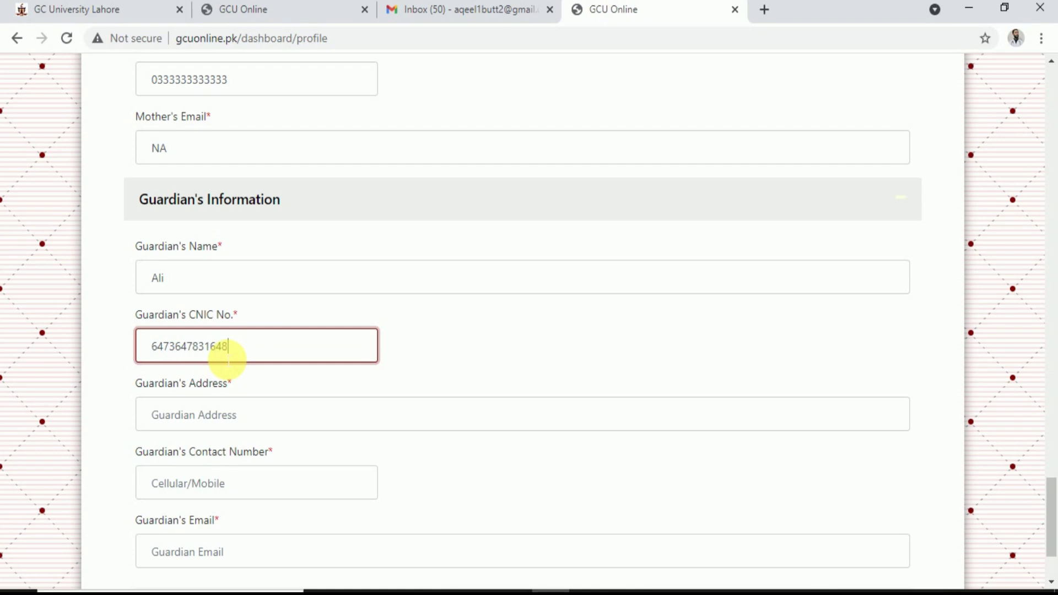
left_click(221, 415)
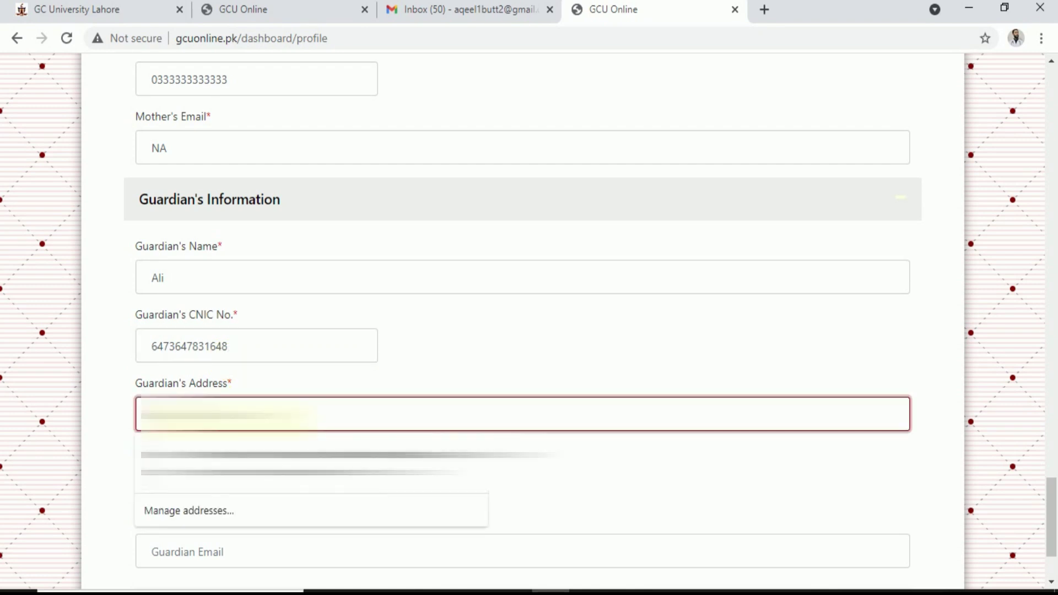
left_click(221, 457)
Add the guardian's contact number and email NA, then submit the profile
scroll(220, 385, "down", 2)
left_click(223, 359)
type("0213112222222")
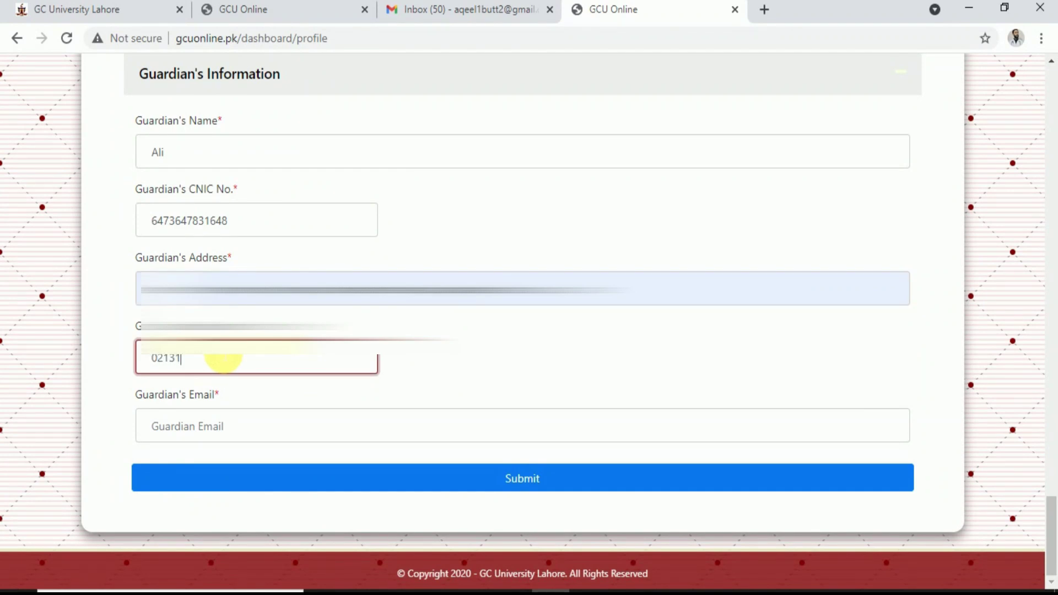
left_click(229, 440)
type("NA")
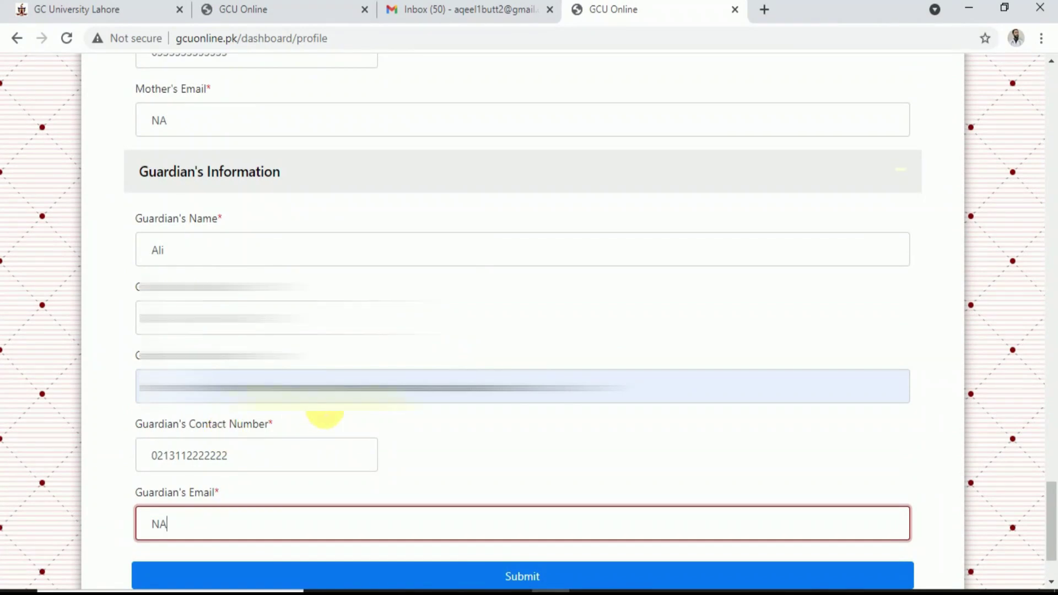
scroll(514, 484, "down", 2)
left_click(515, 484)
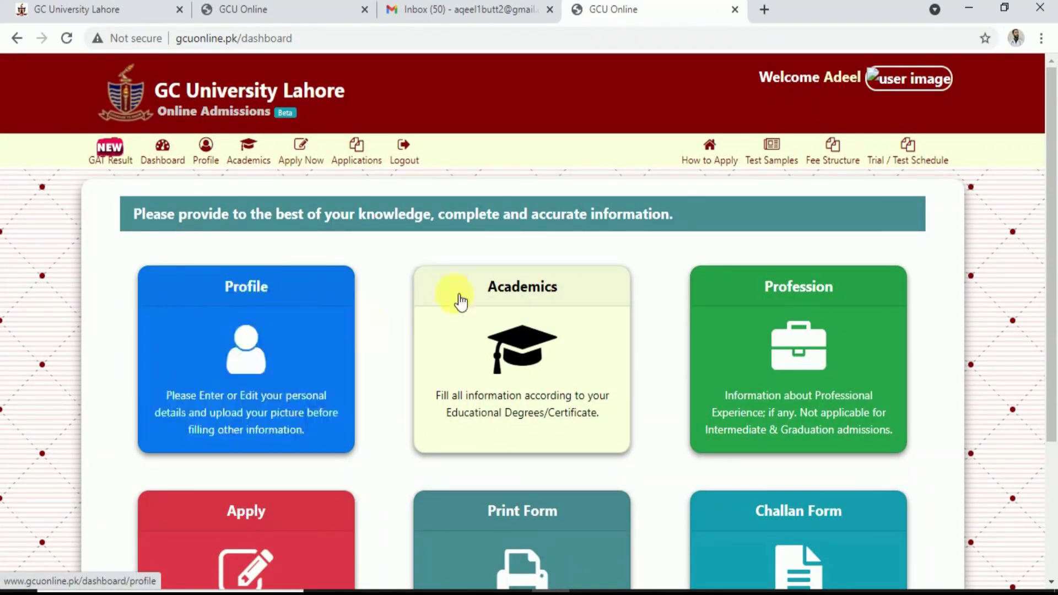
Choose the B.A/B.SC HONORS (Regular) offering and start a new record on Academic Information
left_click(542, 353)
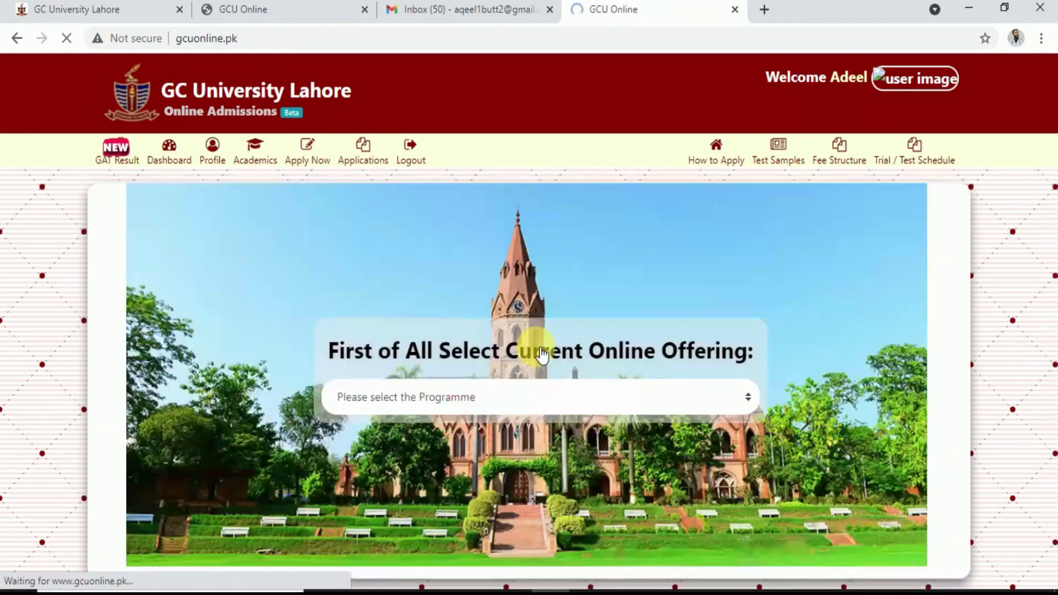
left_click(466, 407)
left_click(446, 441)
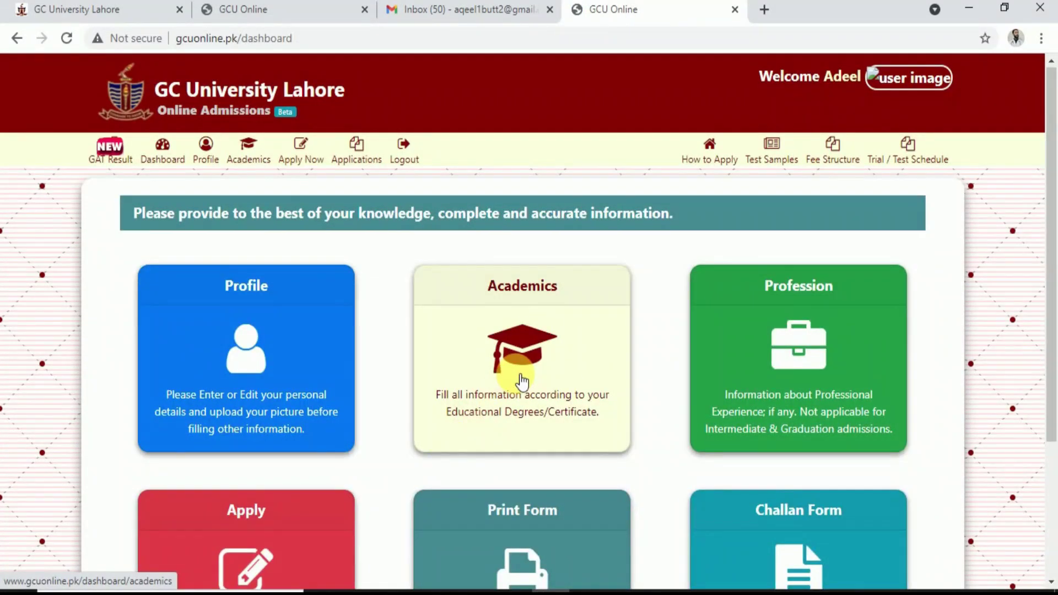
left_click(522, 381)
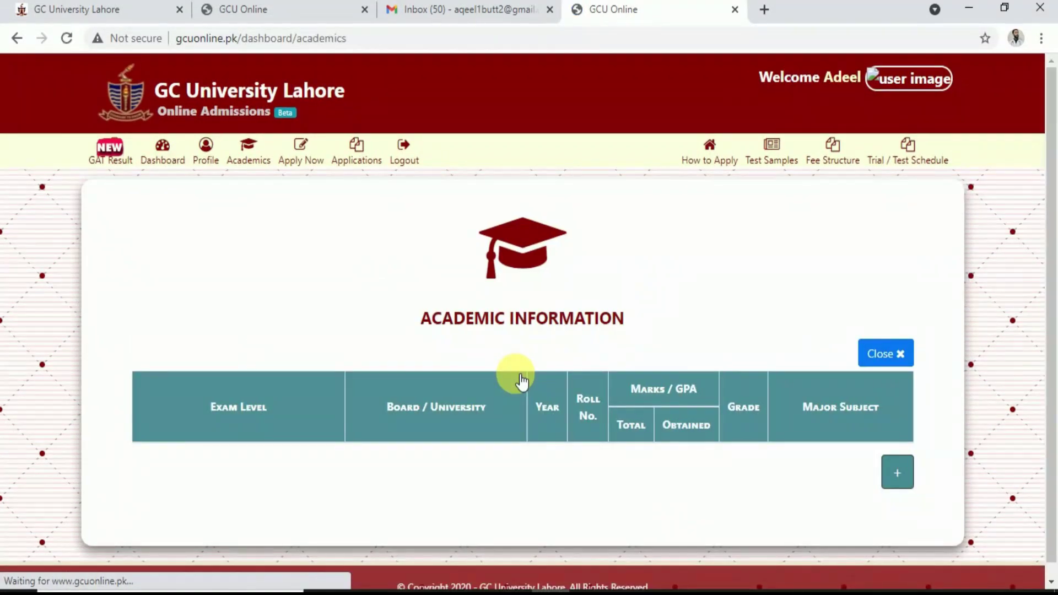
left_click(897, 474)
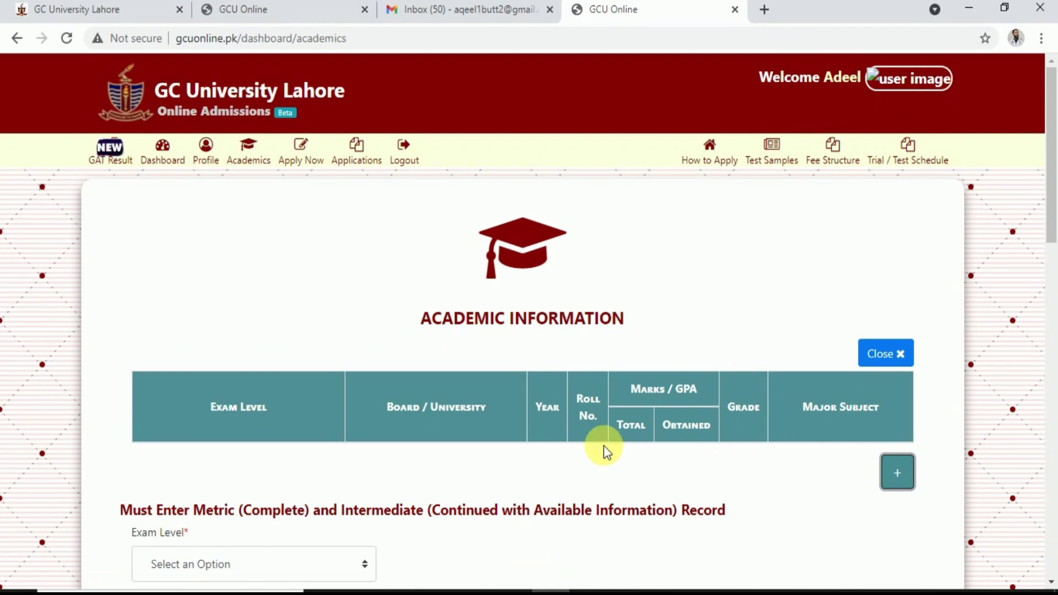
scroll(605, 448, "down", 6)
left_click(336, 232)
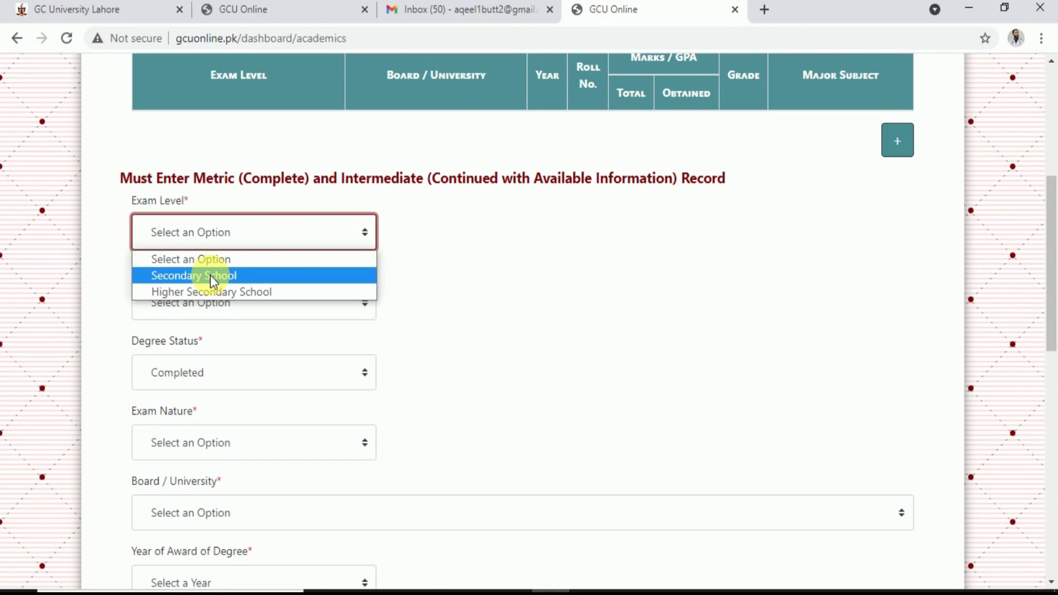
Set exam level Secondary School, class Matriculation, status Completed and exam nature Annual
left_click(210, 276)
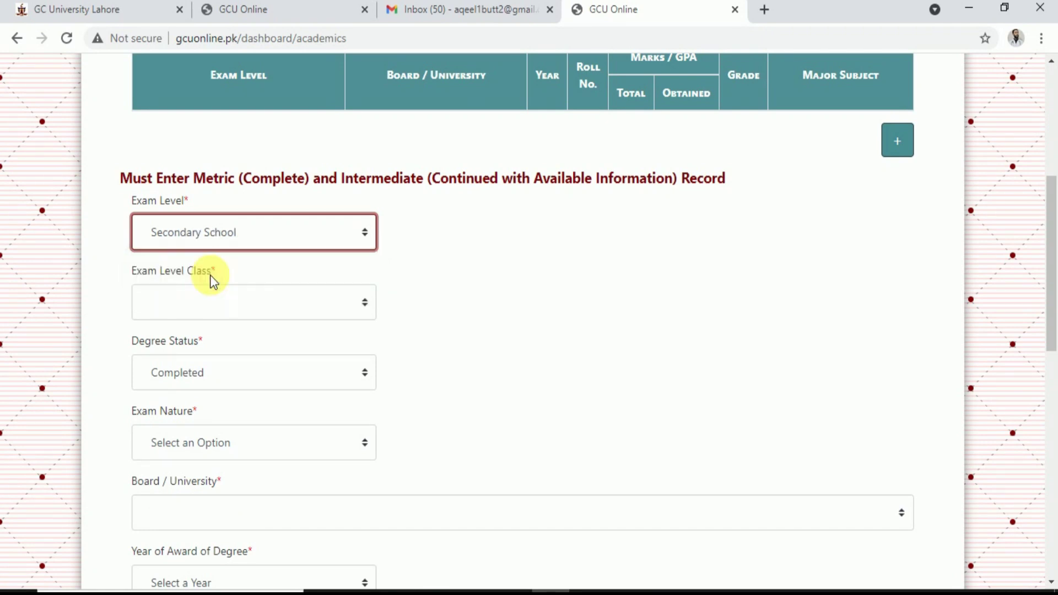
left_click(223, 298)
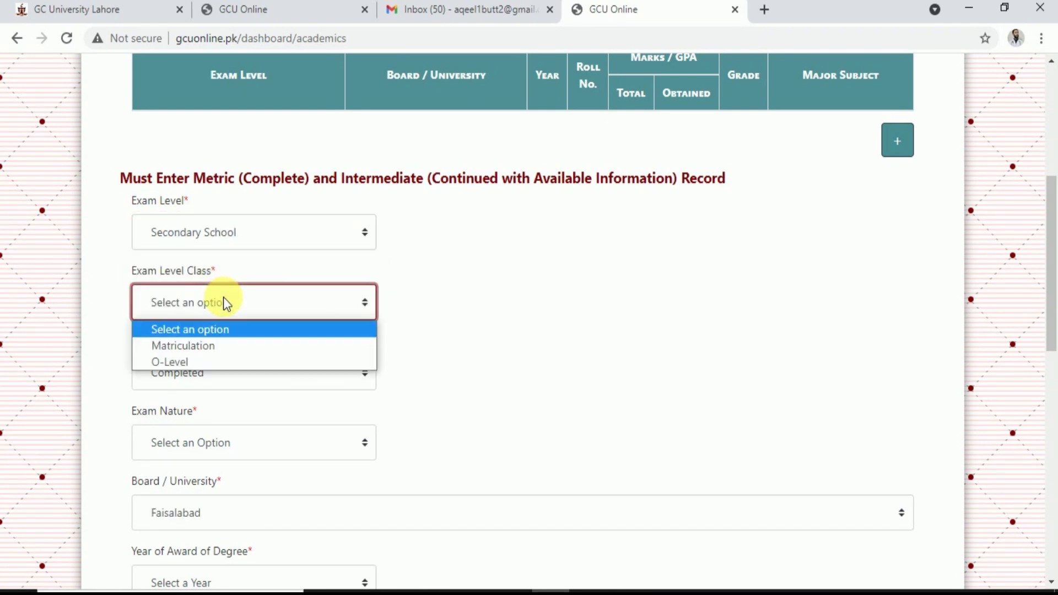
left_click(211, 349)
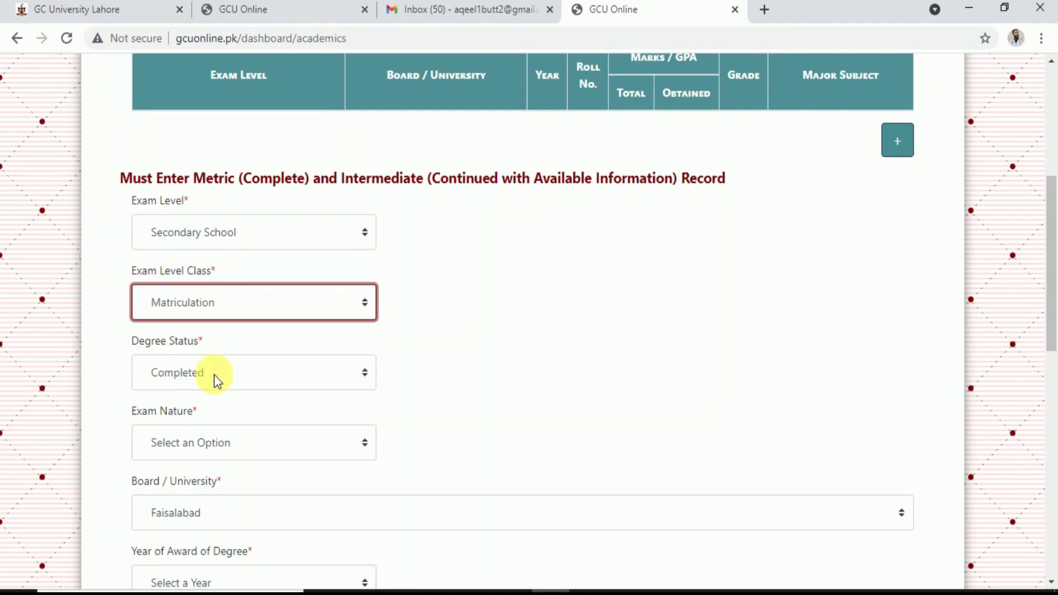
left_click(214, 375)
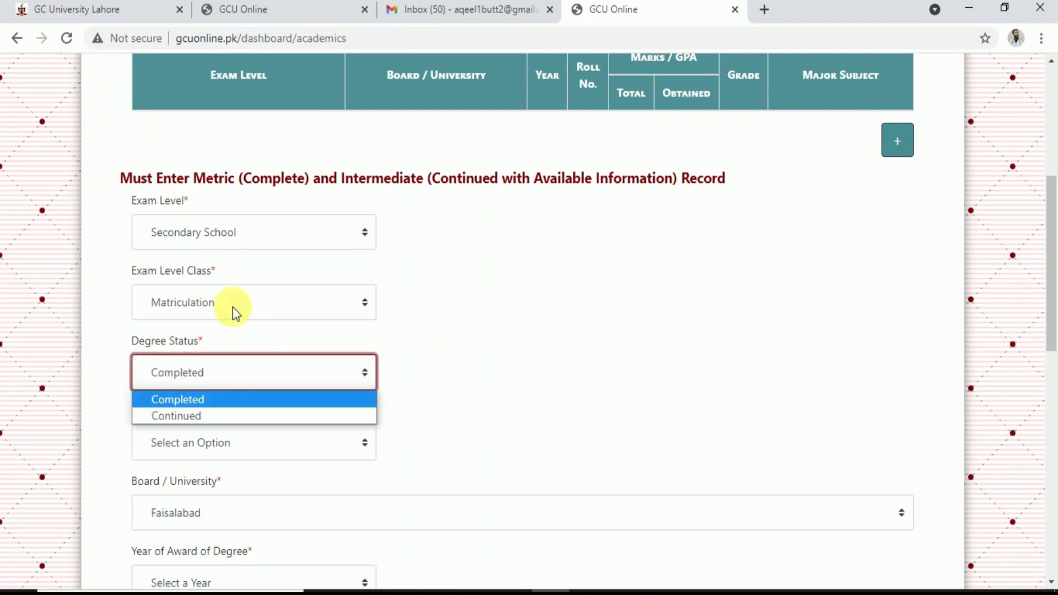
left_click(199, 399)
left_click(221, 443)
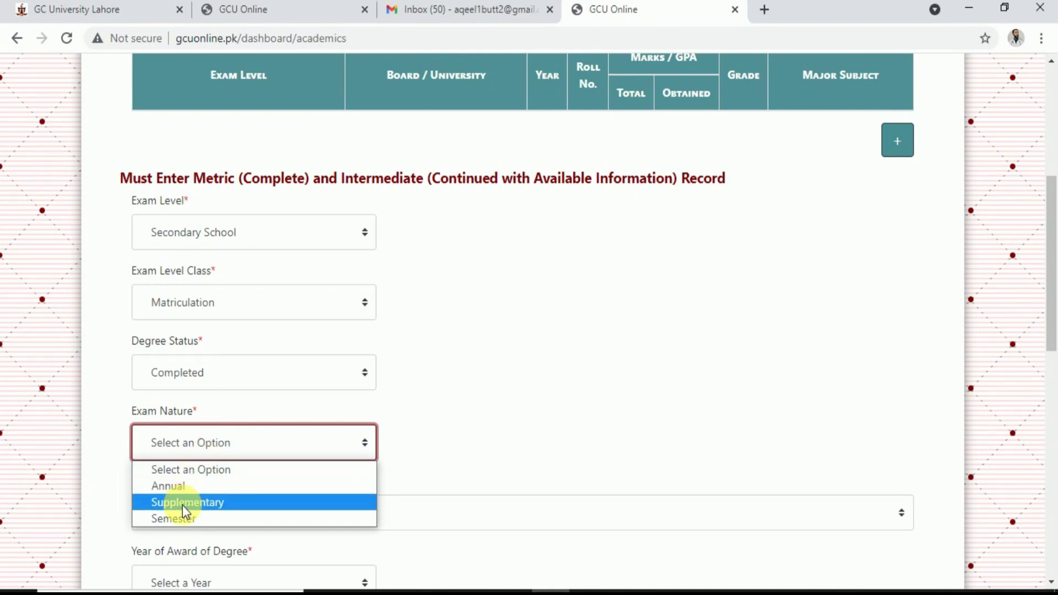
left_click(181, 485)
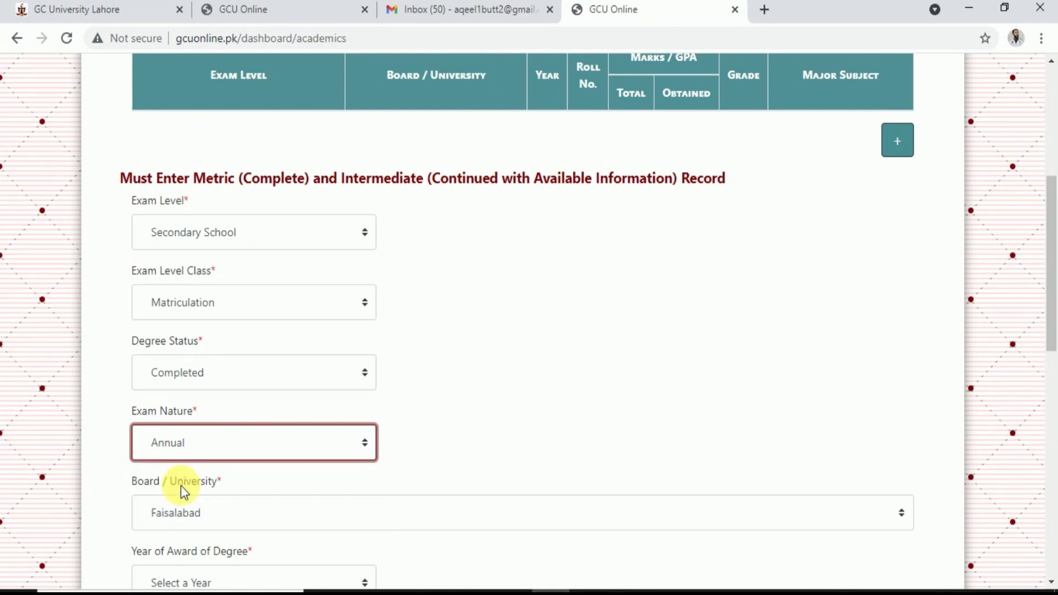
Set the board to Lahore and the year of award to 2017
scroll(182, 489, "down", 5)
left_click(216, 243)
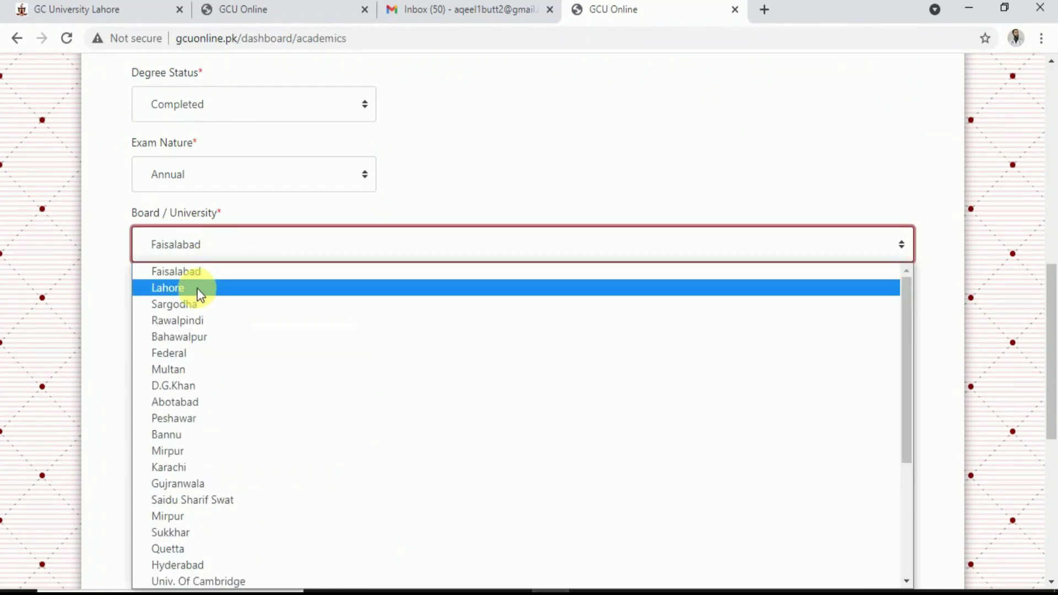
left_click(199, 295)
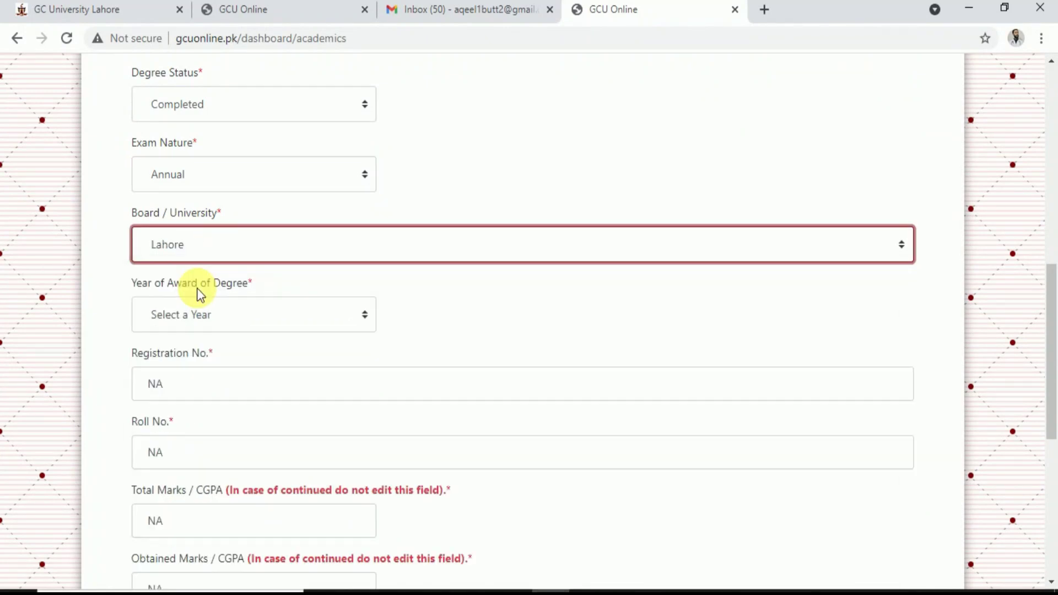
left_click(239, 314)
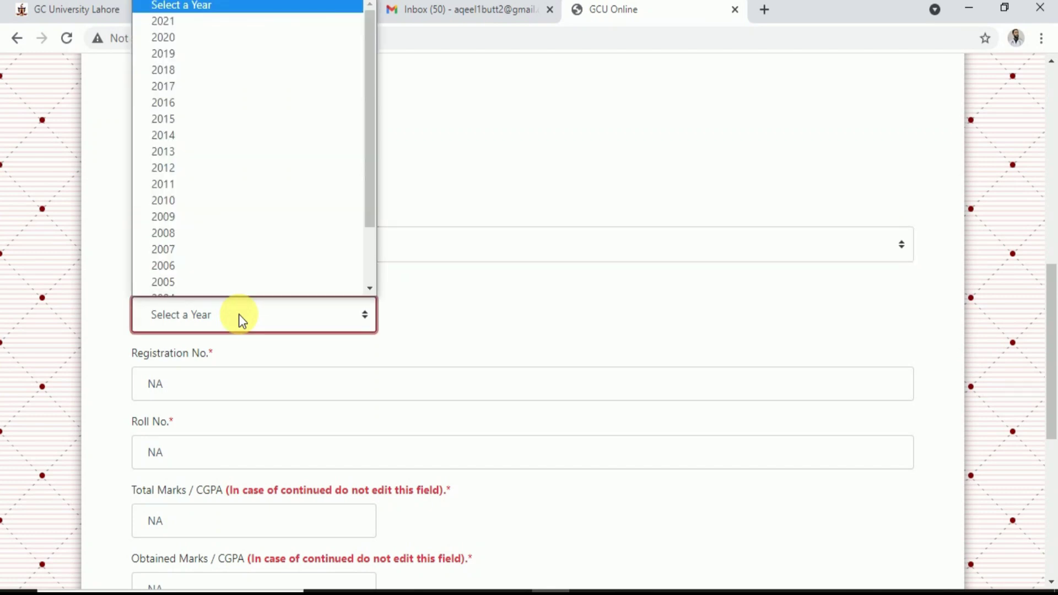
scroll(354, 110, "down", 1)
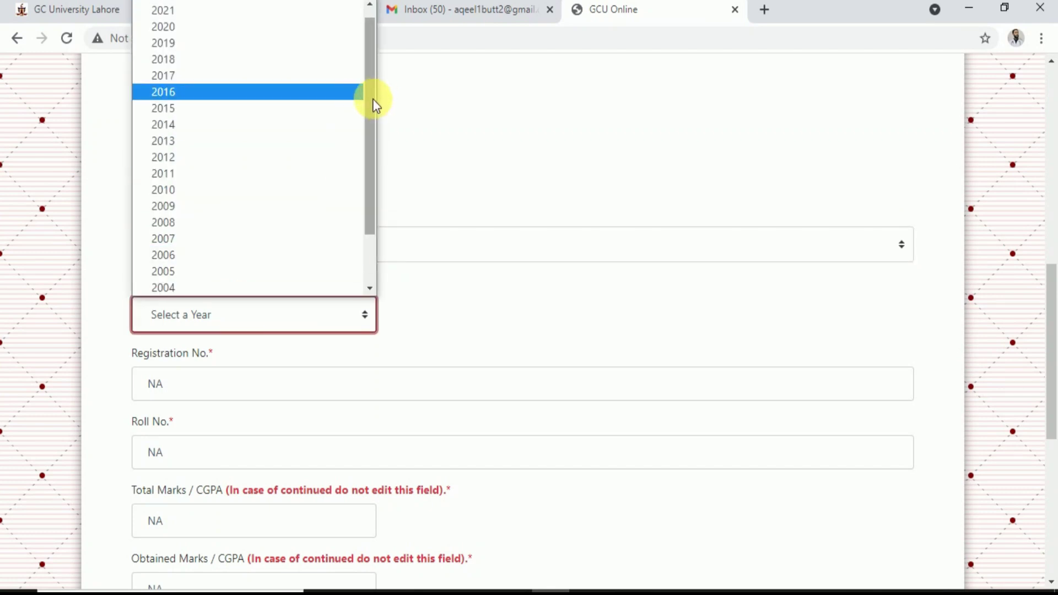
left_click_drag(373, 98, 373, 106)
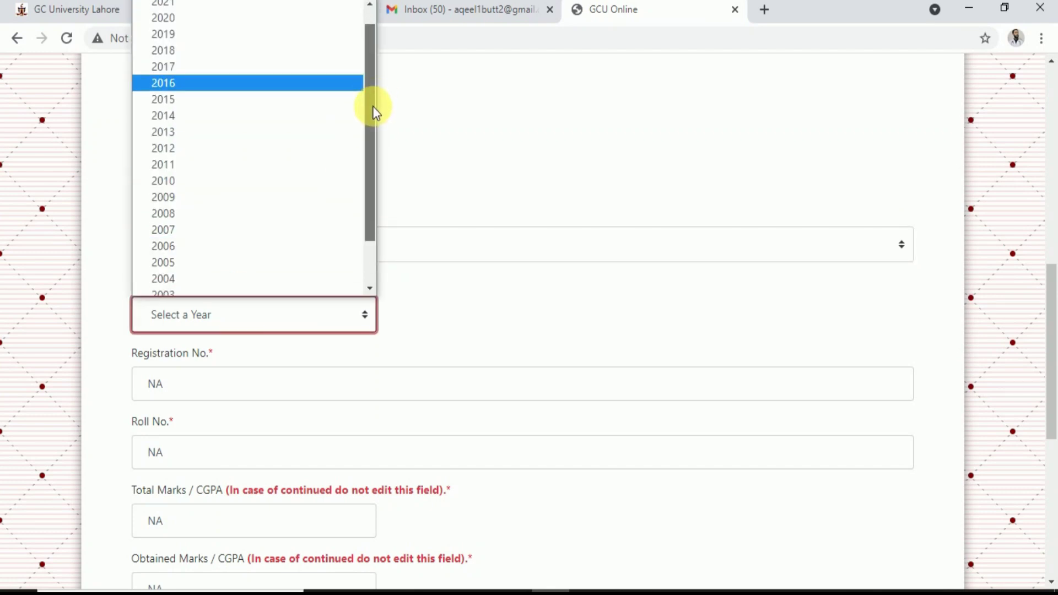
left_click(179, 66)
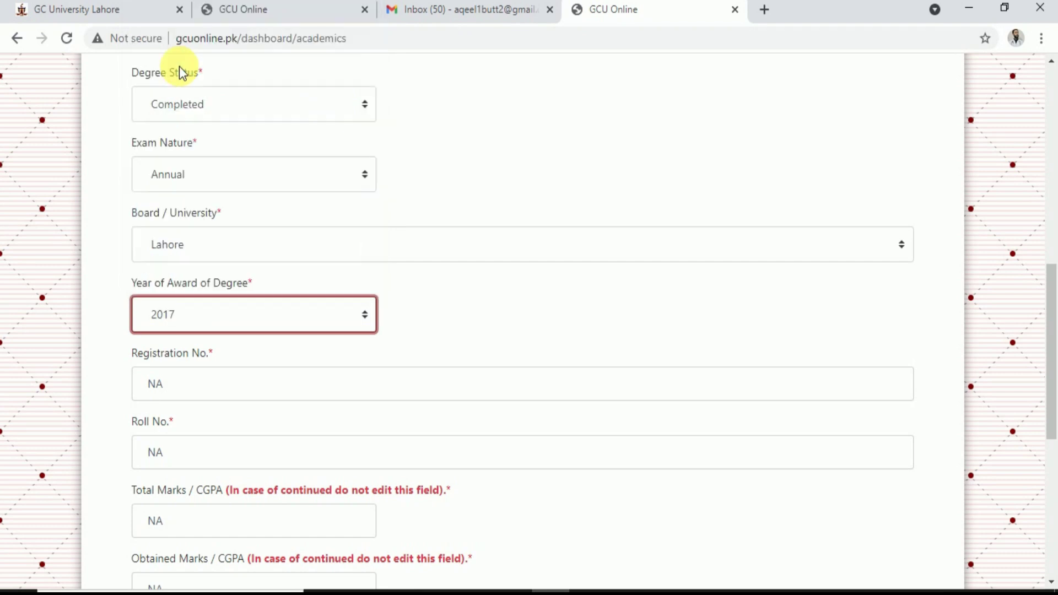
Enter the registration and roll numbers for the Secondary School record
left_click(179, 393)
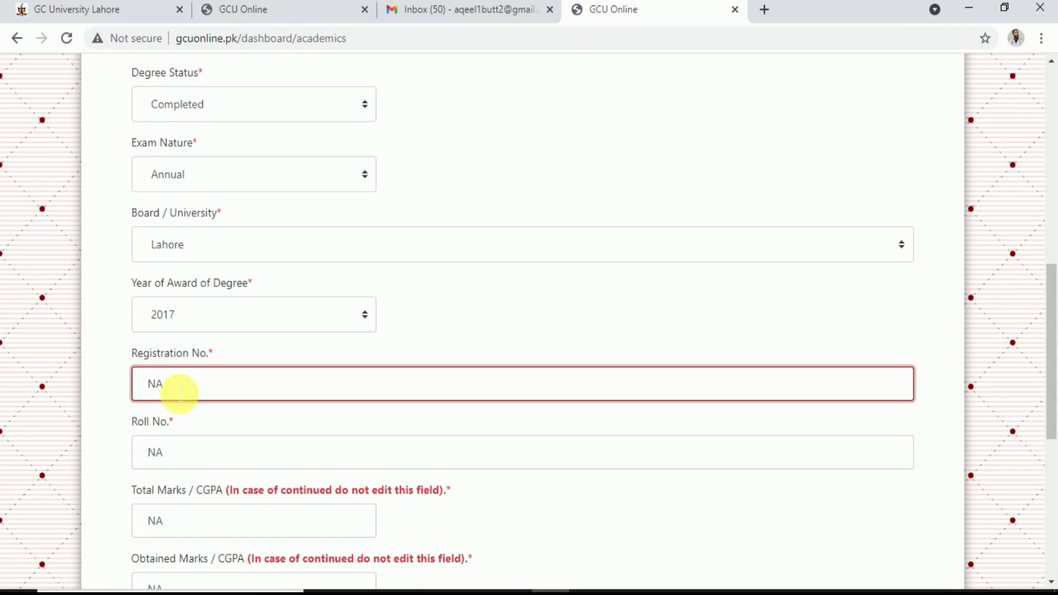
key("BackSpace")
type("121231313123133")
key("BackSpace")
key("BackSpace")
key("BackSpace")
key("BackSpace")
key("BackSpace")
key("BackSpace")
key("BackSpace")
left_click(189, 451)
key("BackSpace")
key("BackSpace")
type("112132323")
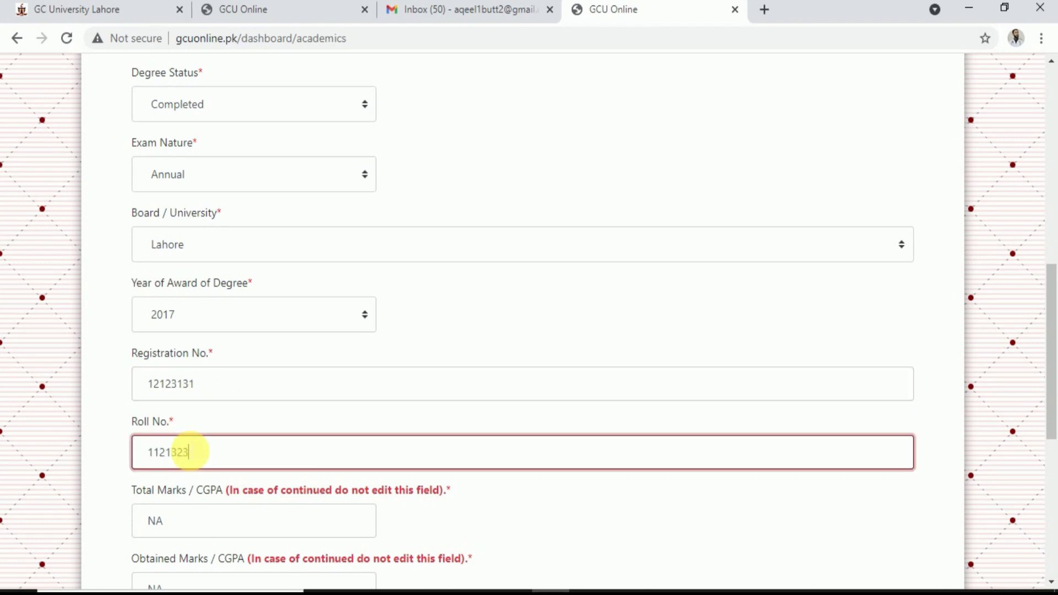
key("BackSpace")
key("BackSpace")
key("BackSpace")
key("BackSpace")
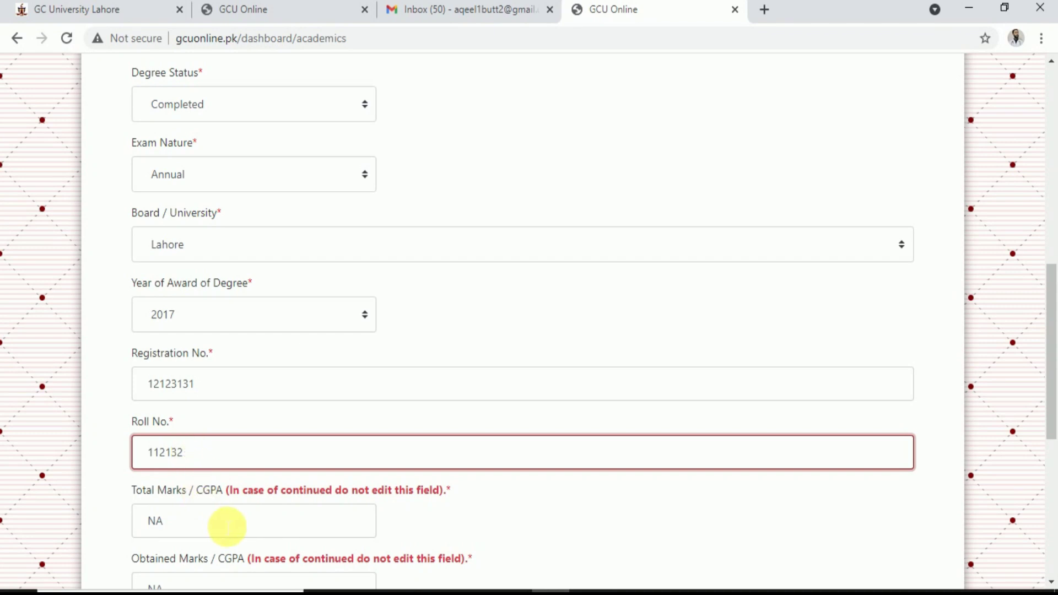
Set Total Marks to 1100 and Obtained Marks to 919
scroll(227, 526, "down", 2)
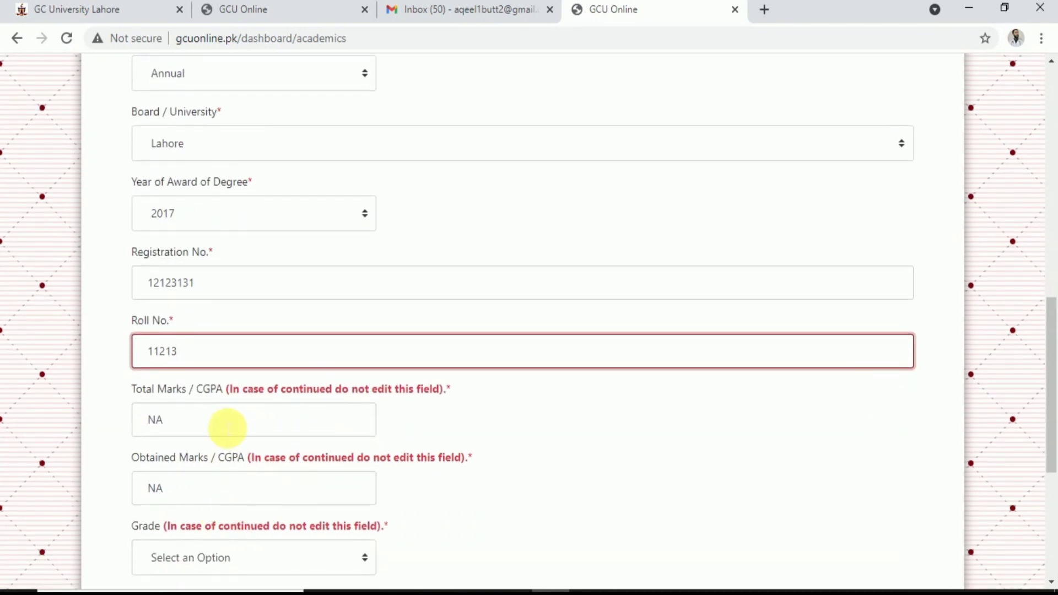
left_click(227, 428)
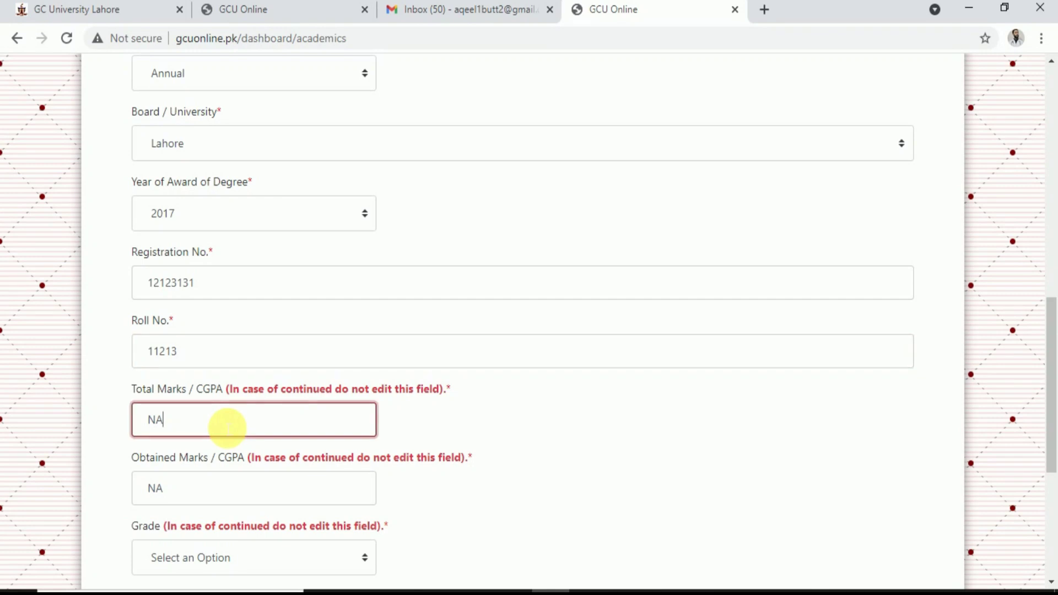
key("BackSpace")
key("BackSpace")
type("1100")
left_click(210, 501)
key("BackSpace")
key("BackSpace")
type("919")
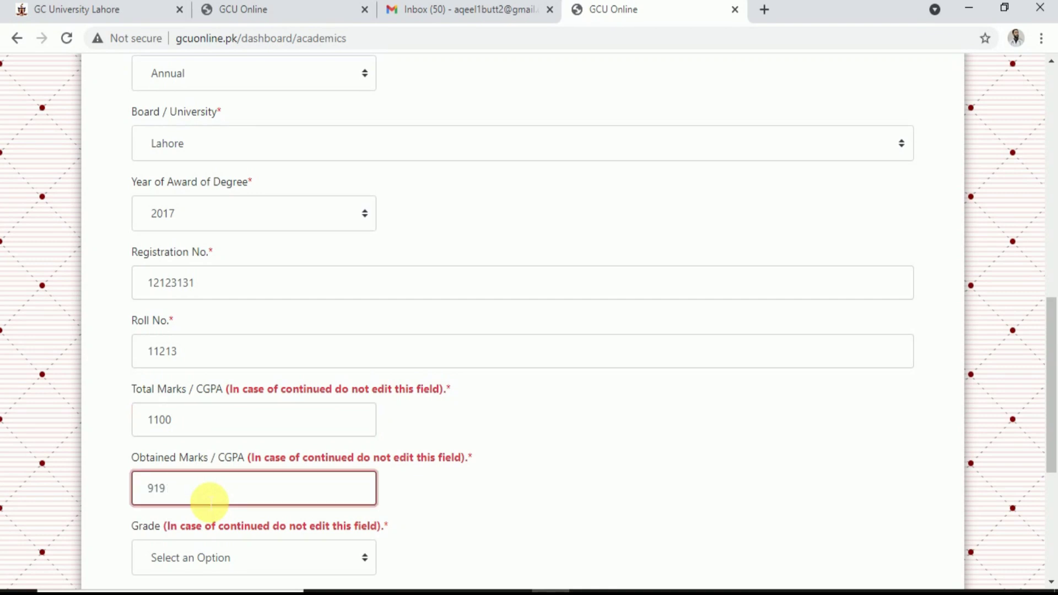
Choose grade A- and enter 'science' as the major subject
scroll(210, 501, "down", 3)
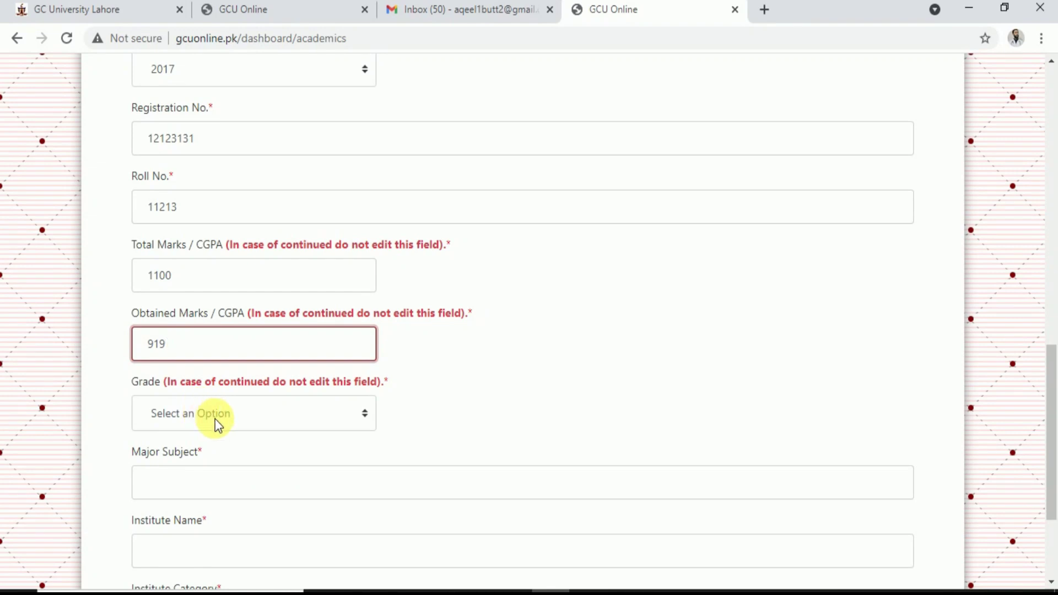
left_click(215, 419)
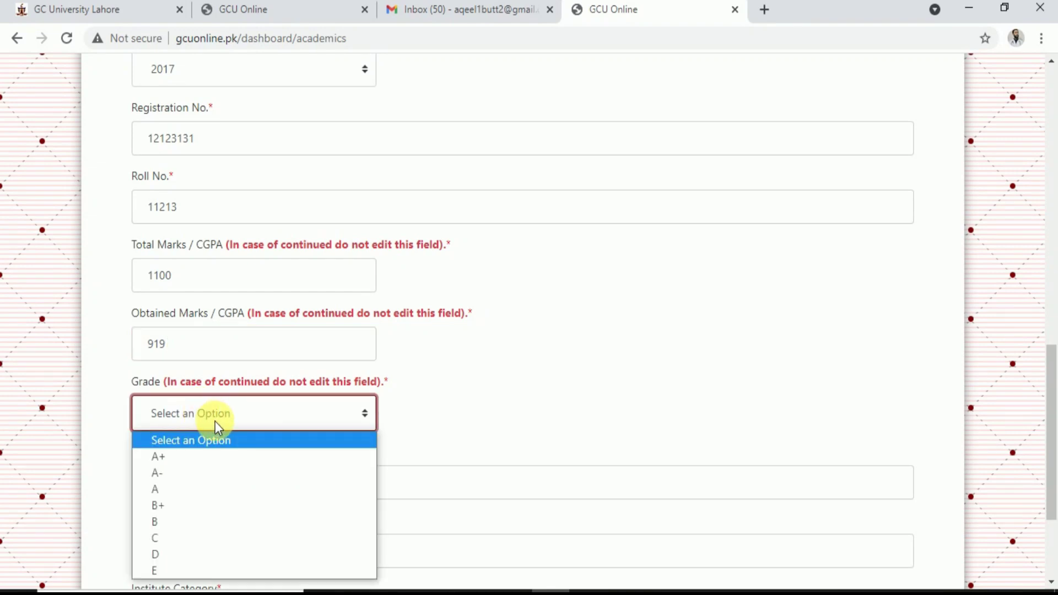
left_click(174, 475)
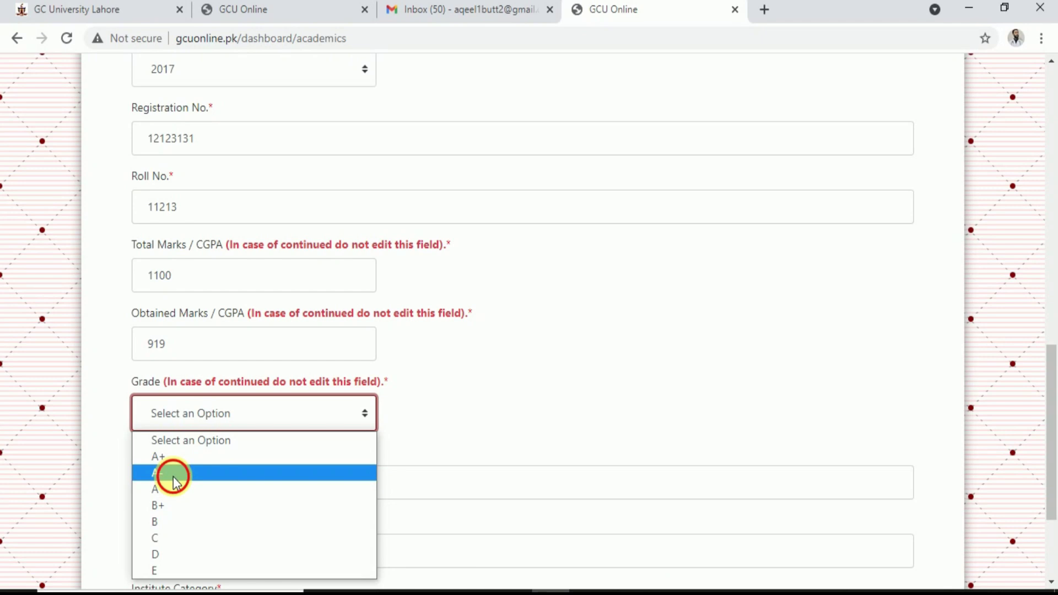
scroll(182, 482, "down", 3)
left_click(209, 319)
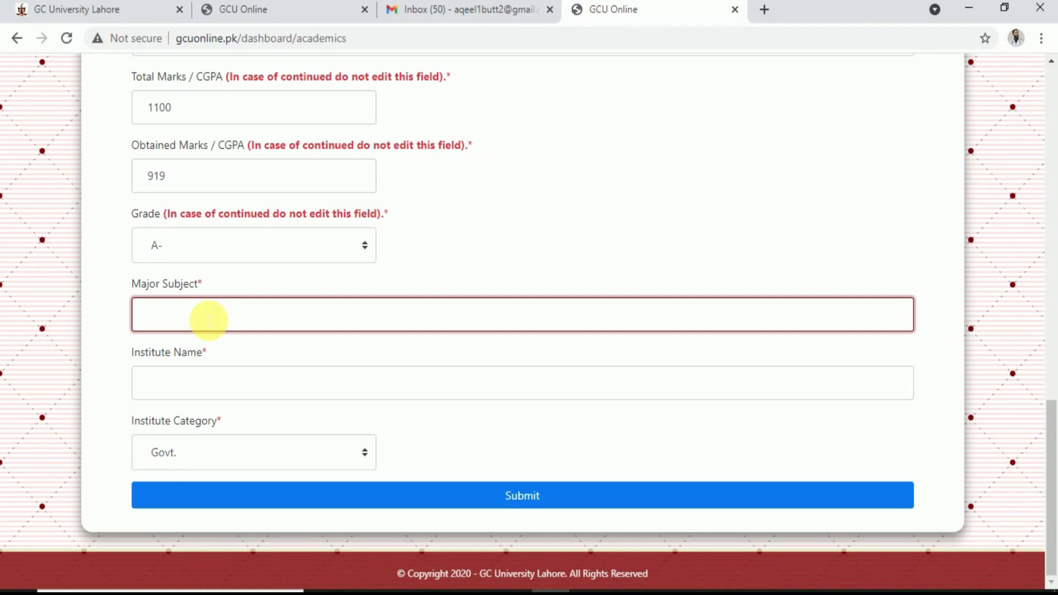
type("science")
Enter institute 'Govt. abc school lahore', keep category Govt., and submit the record
left_click(205, 384)
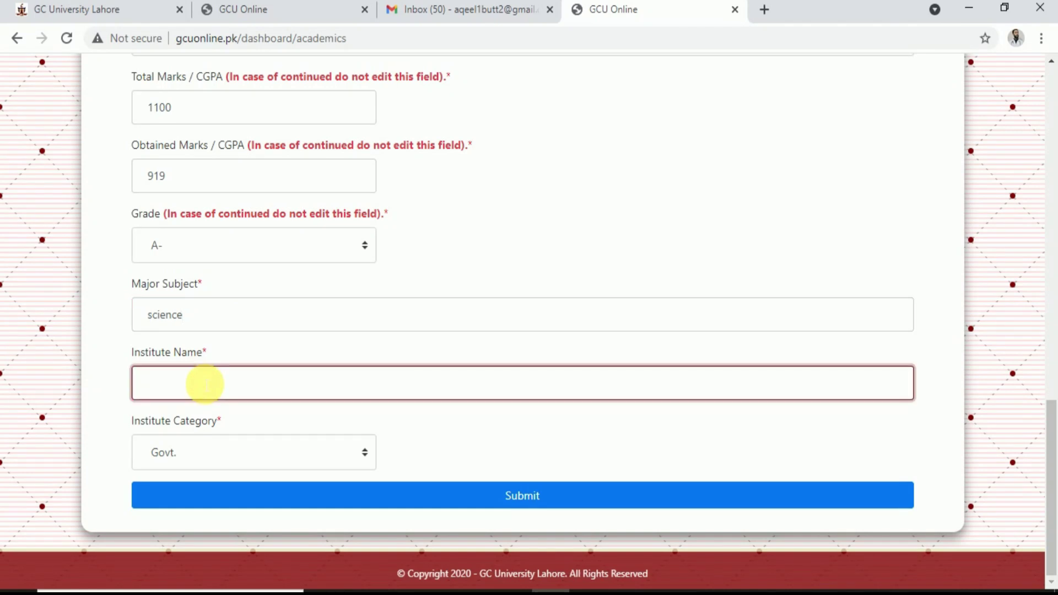
type("Govt. abc school lahore")
left_click(211, 454)
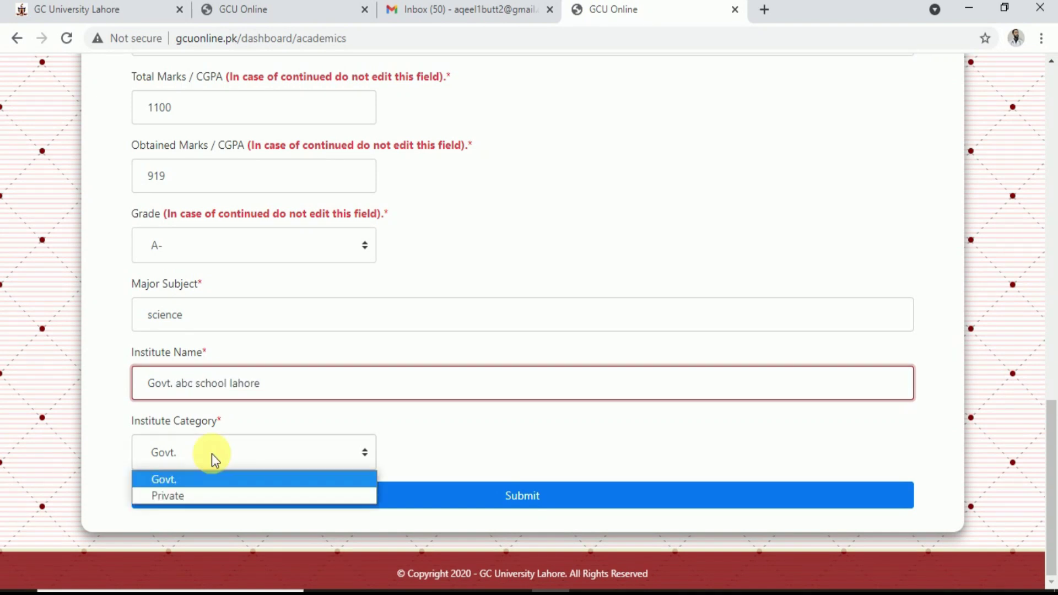
left_click(194, 480)
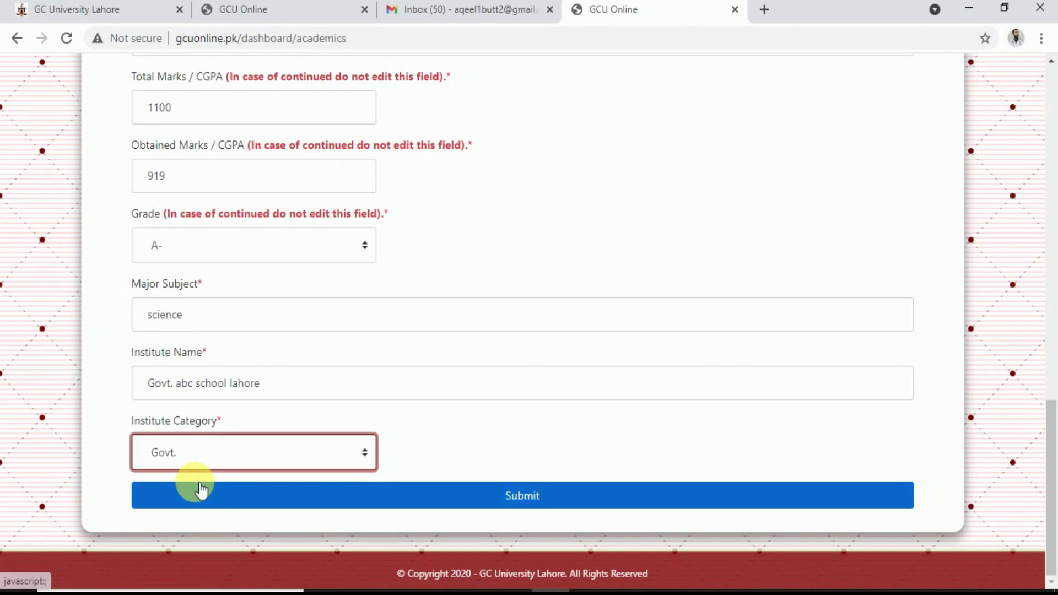
left_click(450, 489)
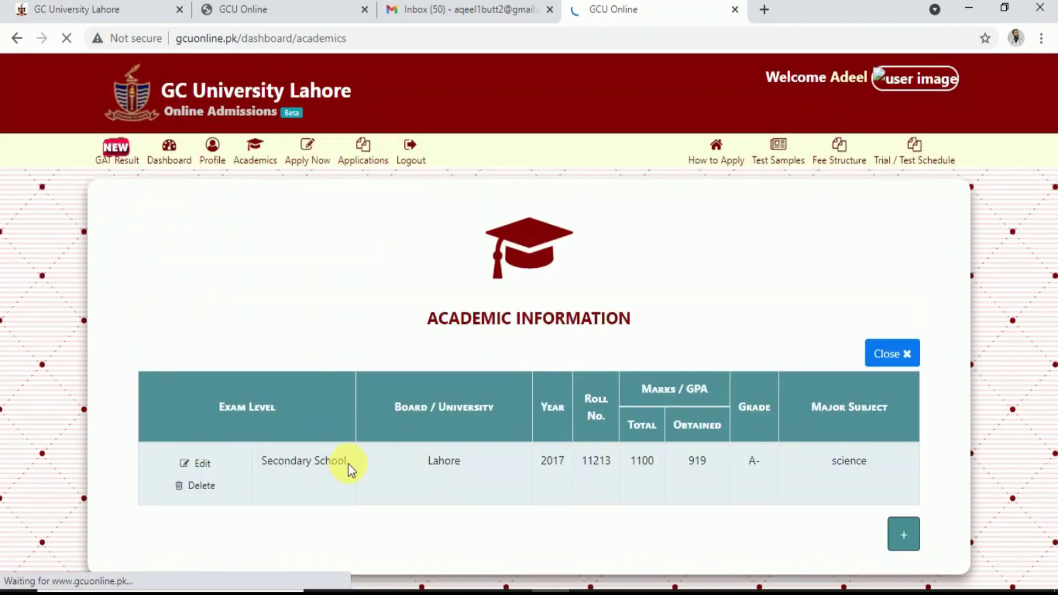
Start a new Higher Secondary School record with class ICS (Computer Science)
left_click(899, 539)
scroll(903, 540, "down", 1)
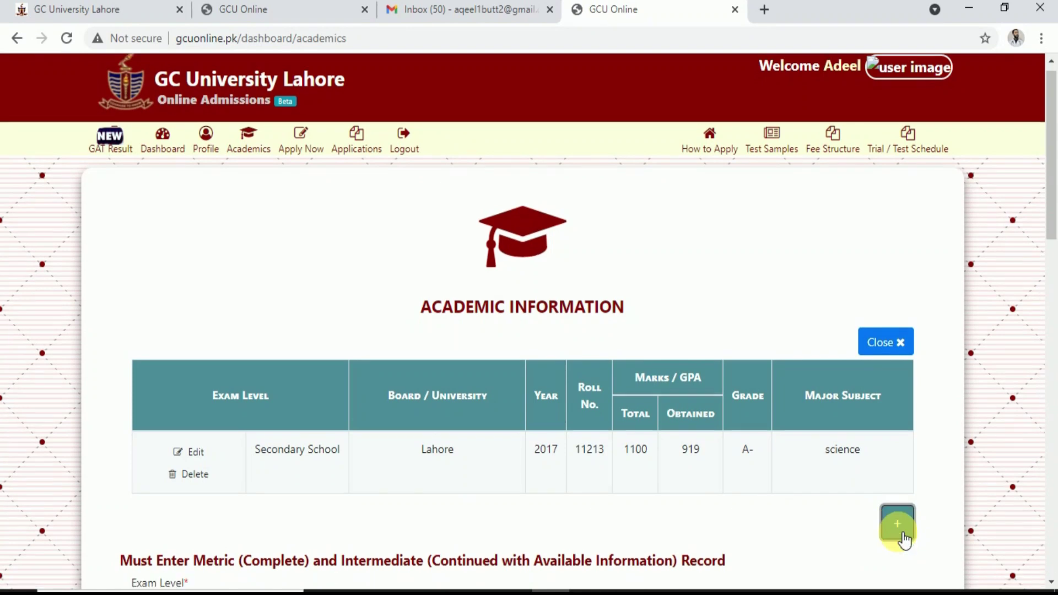
scroll(901, 539, "down", 3)
scroll(472, 472, "down", 2)
left_click(242, 288)
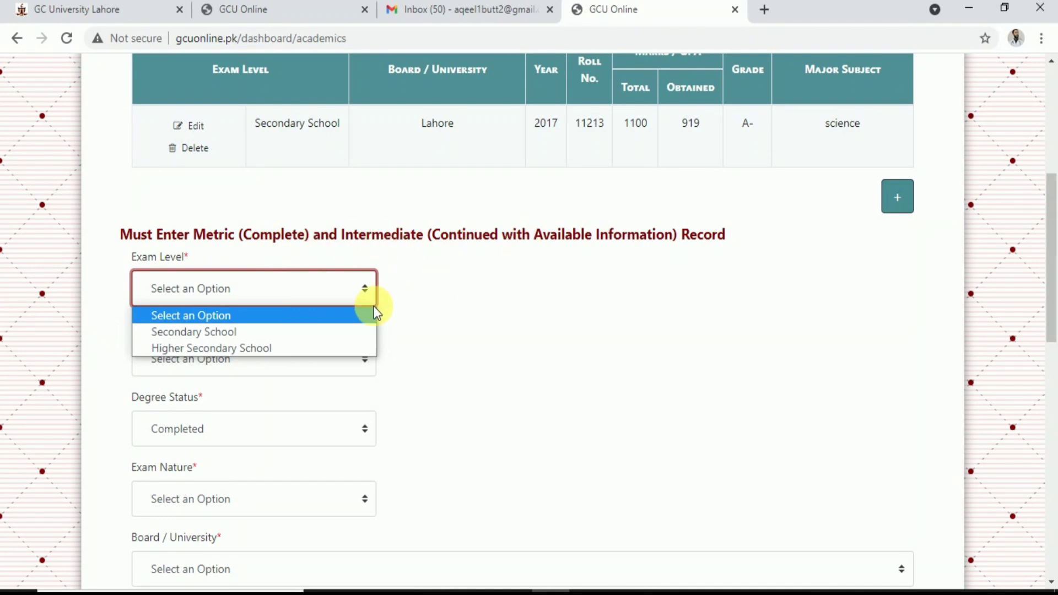
left_click(219, 350)
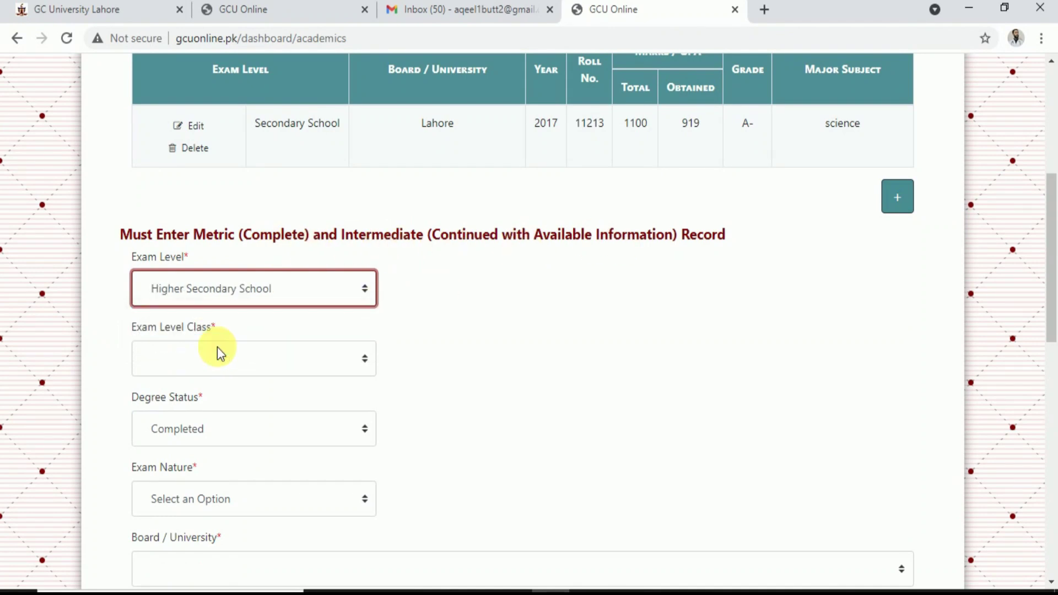
left_click(256, 357)
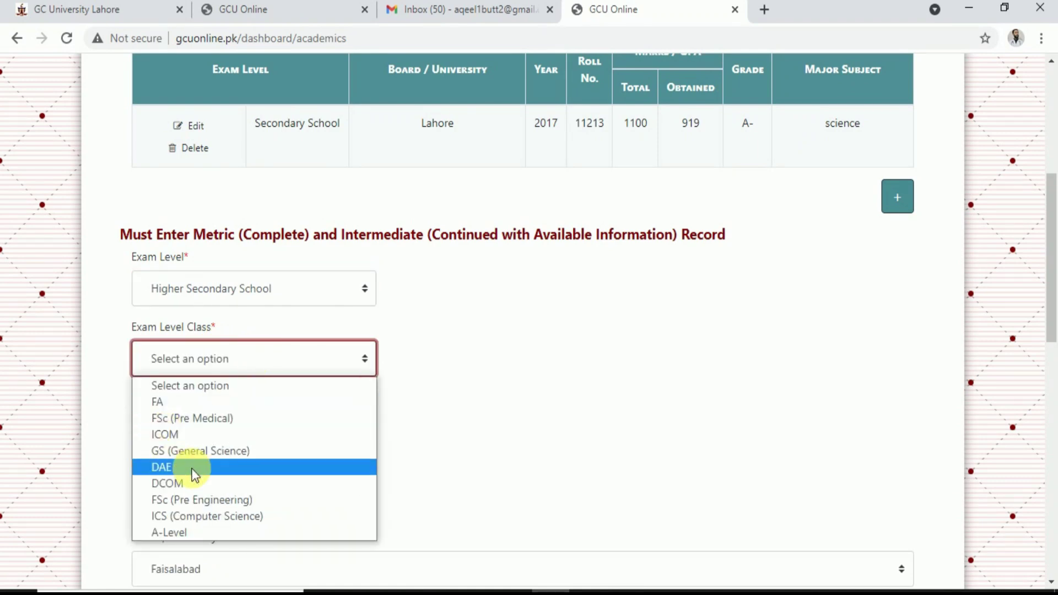
left_click(179, 518)
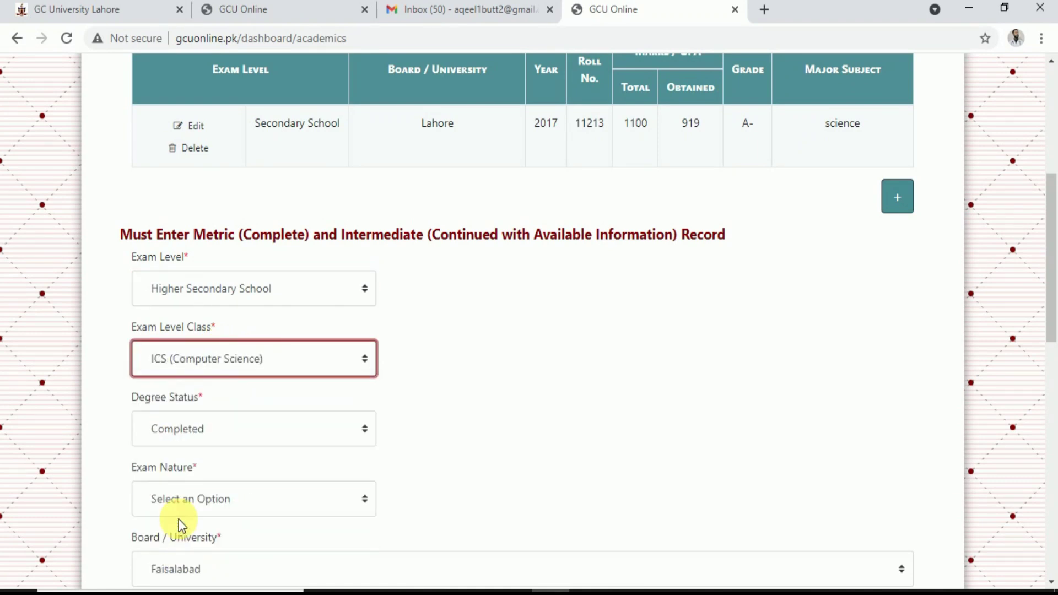
left_click(273, 365)
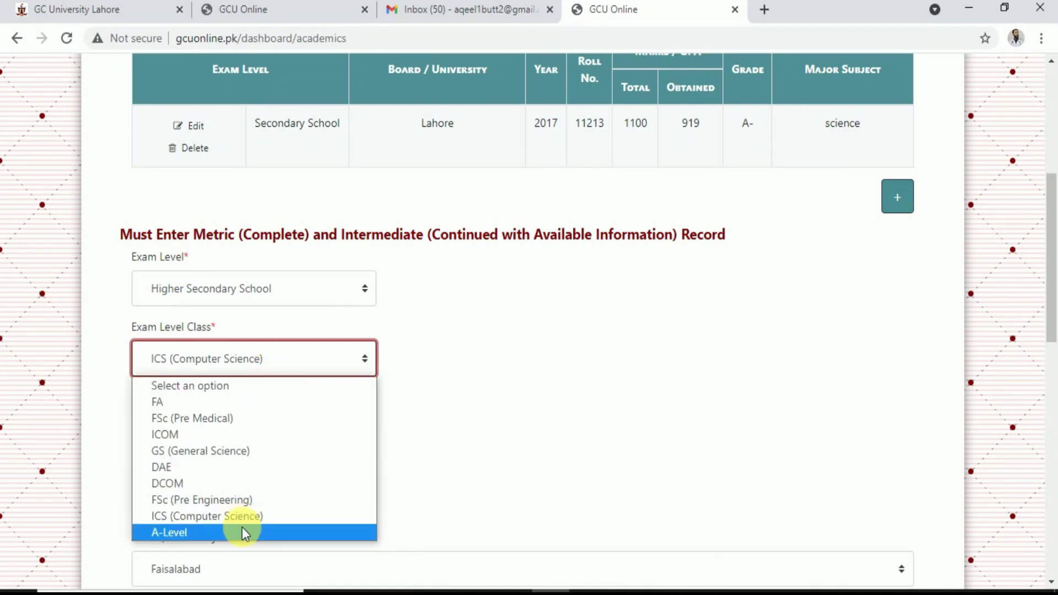
left_click(306, 359)
Set degree status Continued, exam nature Annual, board Lahore and award year 2021
left_click(270, 433)
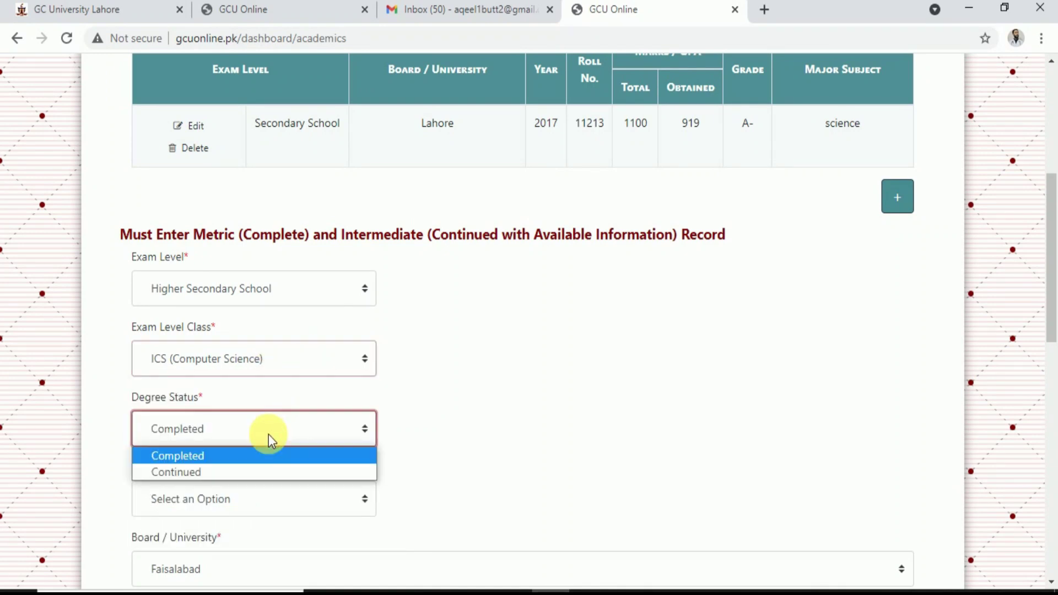
left_click(213, 472)
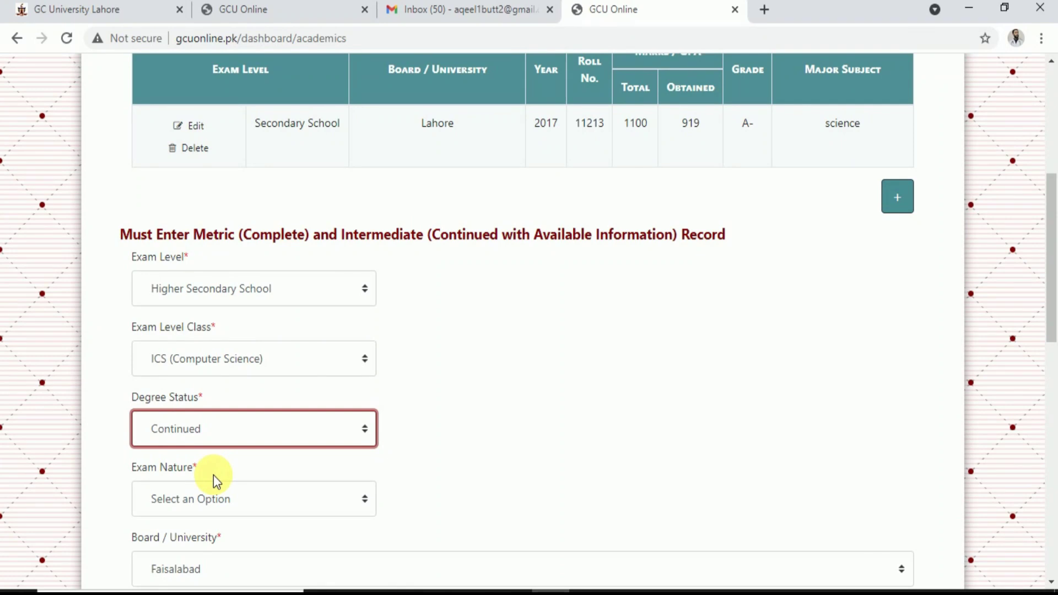
scroll(213, 475, "down", 4)
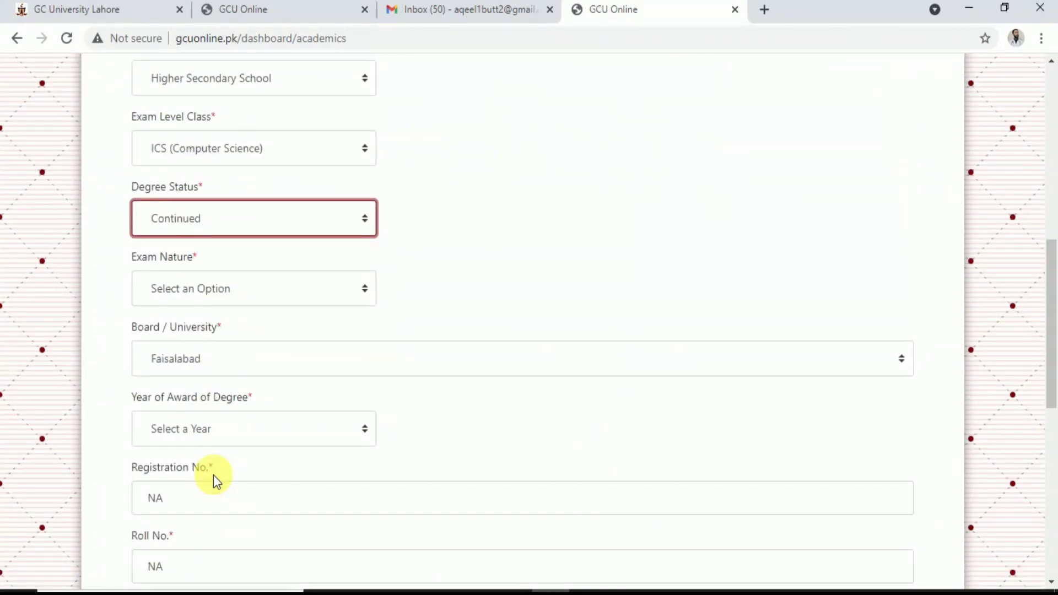
left_click(223, 289)
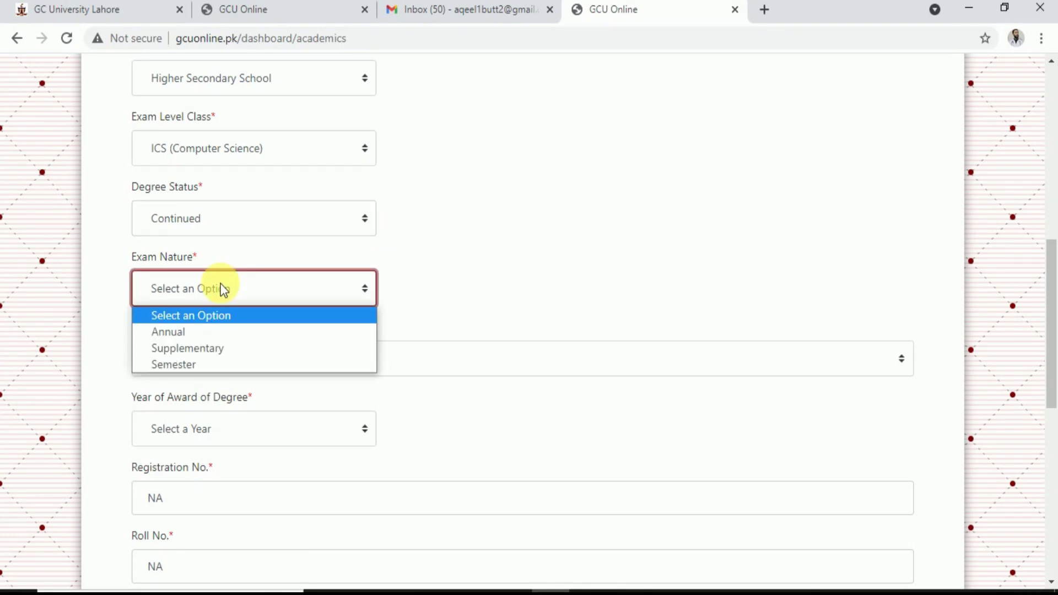
left_click(210, 331)
left_click(227, 356)
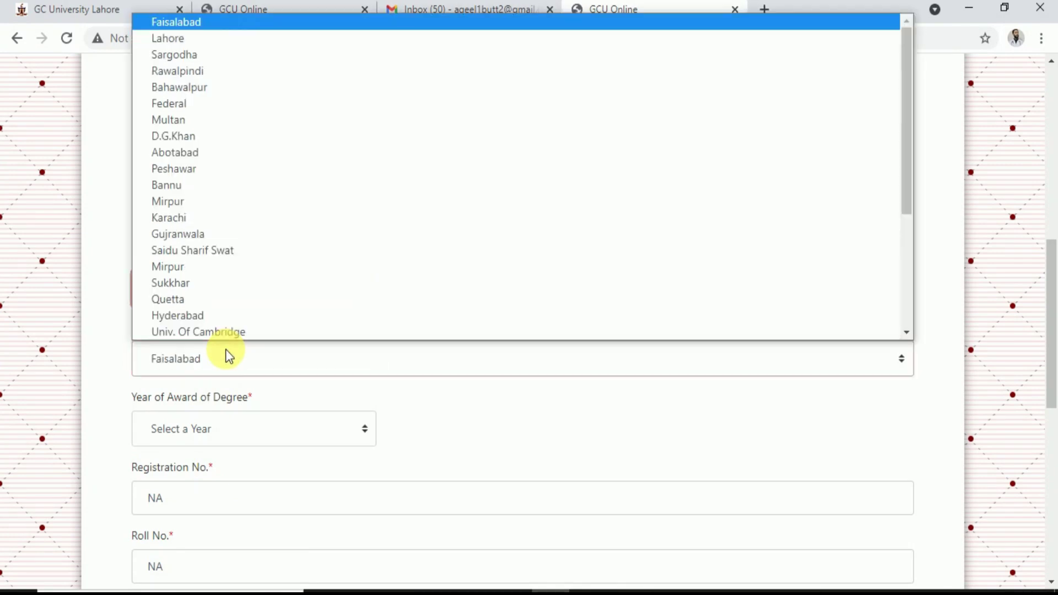
left_click(207, 49)
left_click(193, 433)
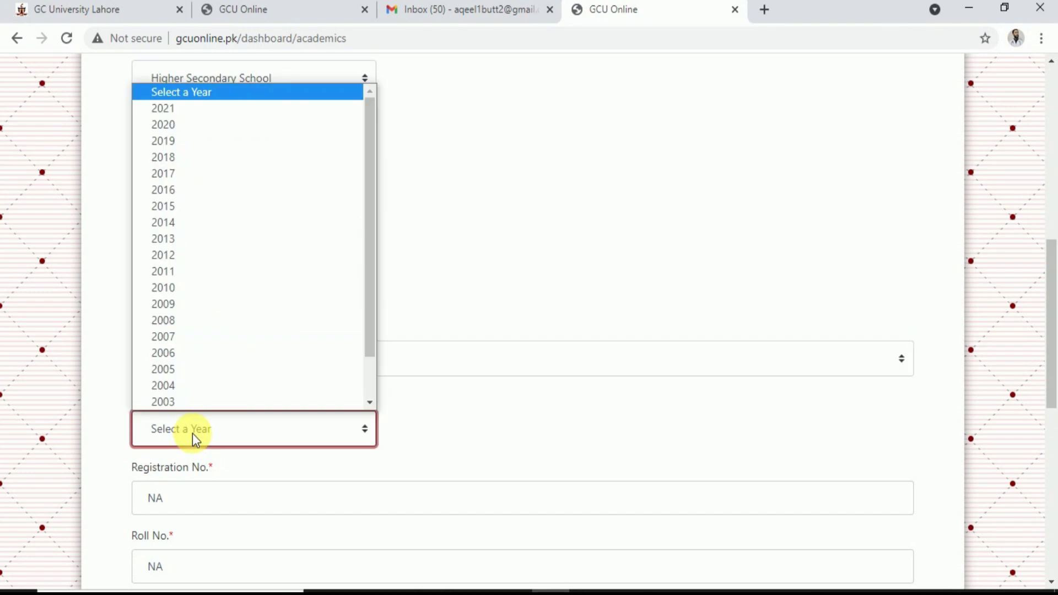
left_click(172, 108)
Enter the registration and roll numbers and Total Marks 1100
scroll(226, 440, "down", 3)
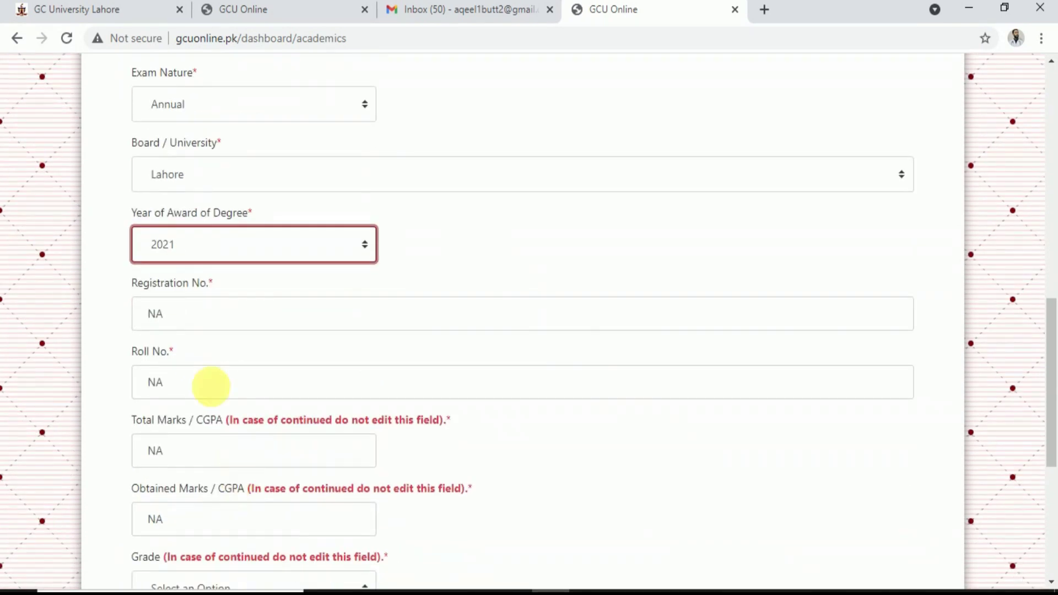
left_click(203, 318)
key("BackSpace")
key("BackSpace")
type("12133")
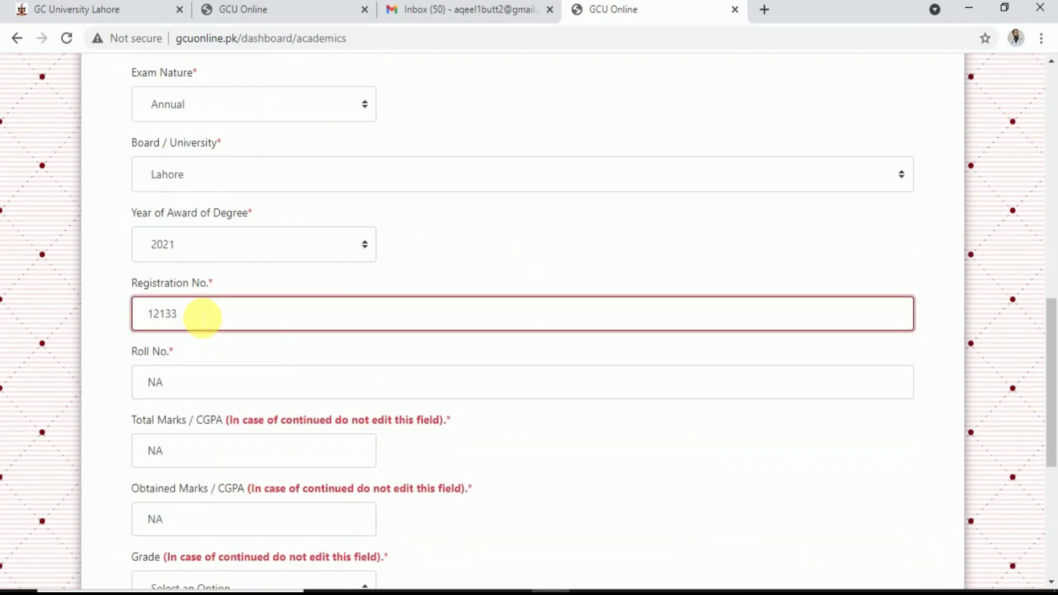
left_click(181, 391)
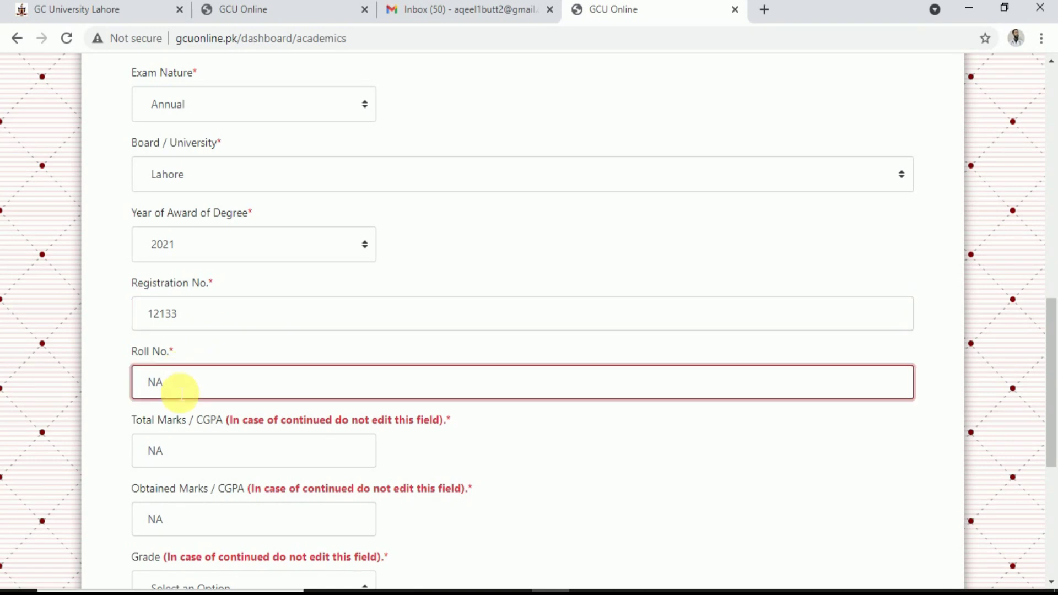
key("BackSpace")
key("BackSpace")
type("121211")
left_click(180, 462)
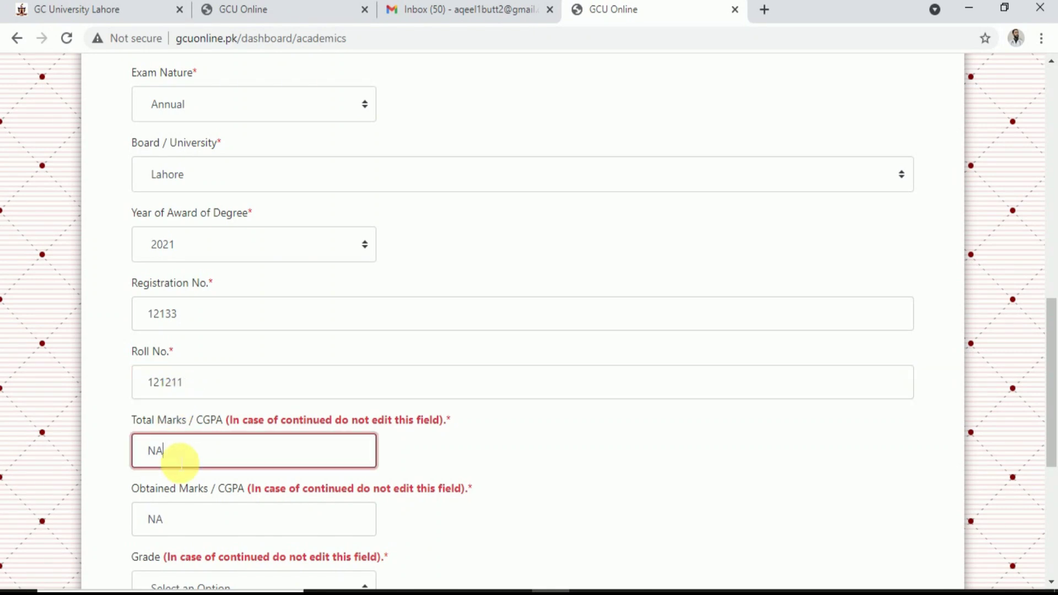
key("BackSpace")
key("BackSpace")
type("1100")
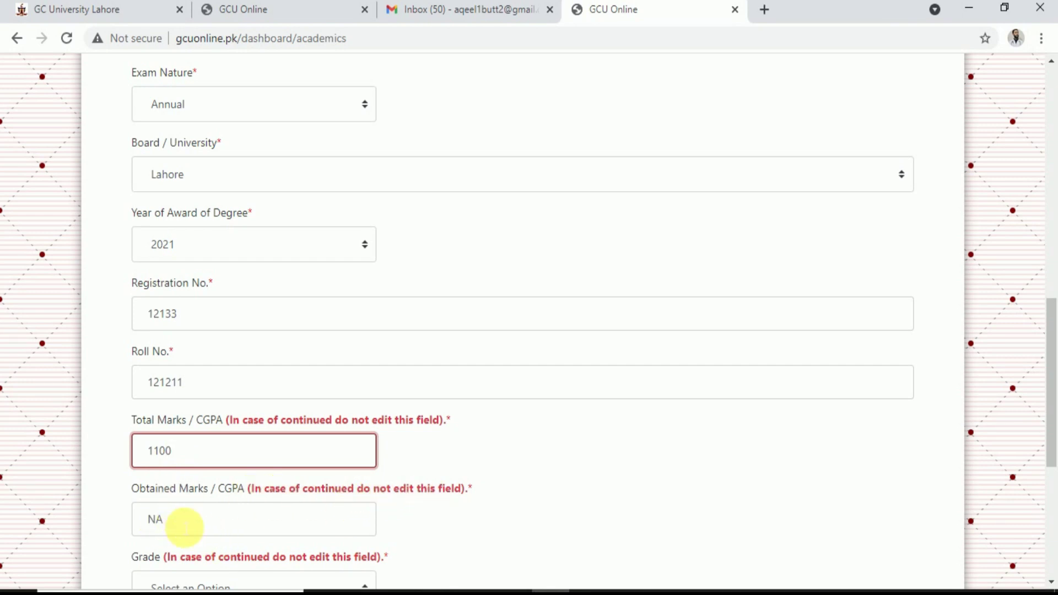
Enter 'ICS physics' as the major subject, leaving the grade unchanged
scroll(176, 529, "down", 2)
scroll(178, 526, "down", 3)
left_click(189, 292)
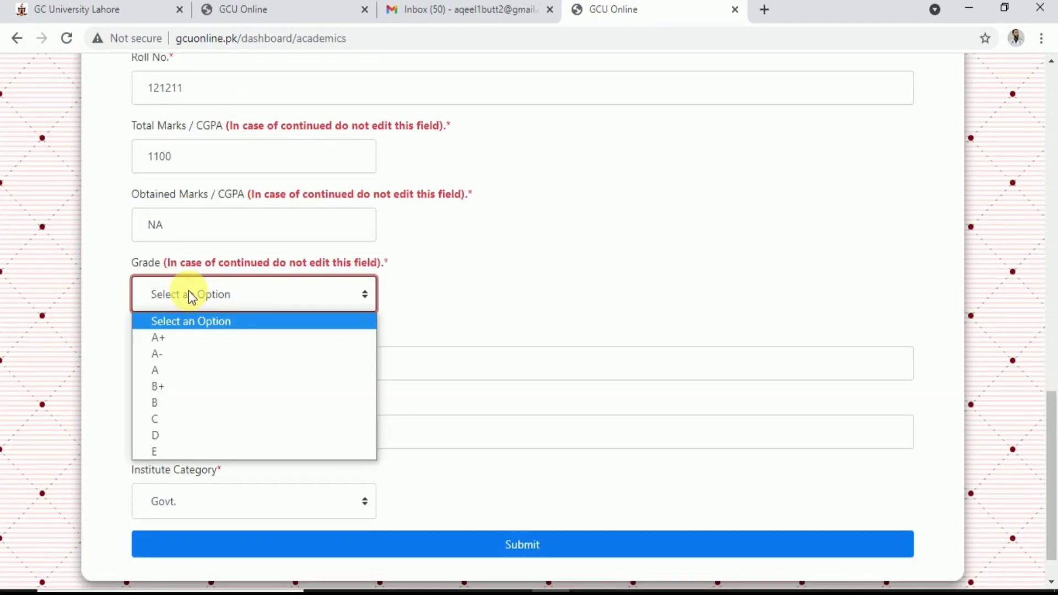
left_click(240, 295)
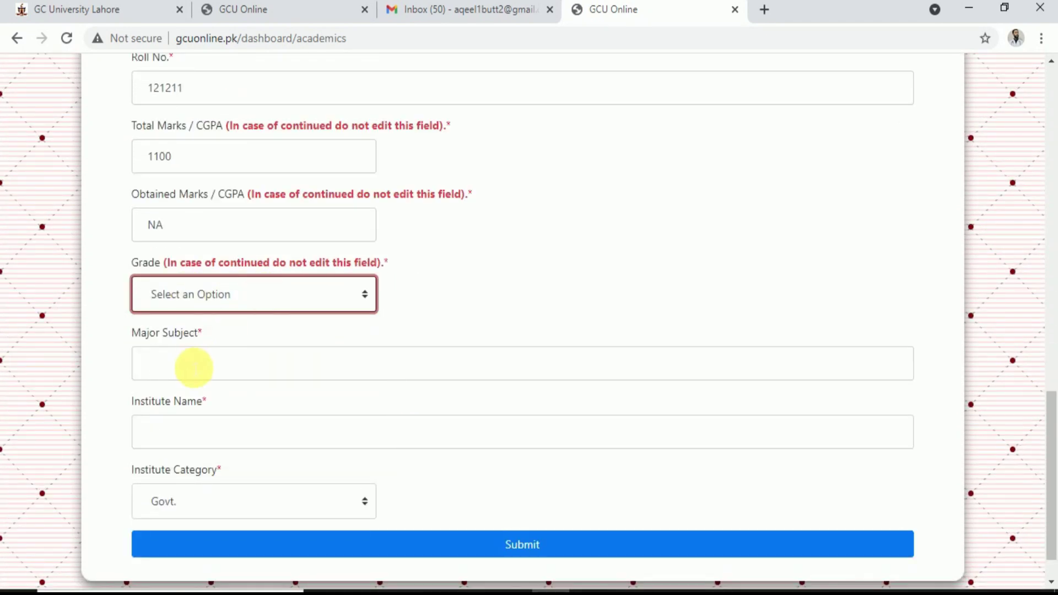
left_click(193, 367)
type("ICS physics")
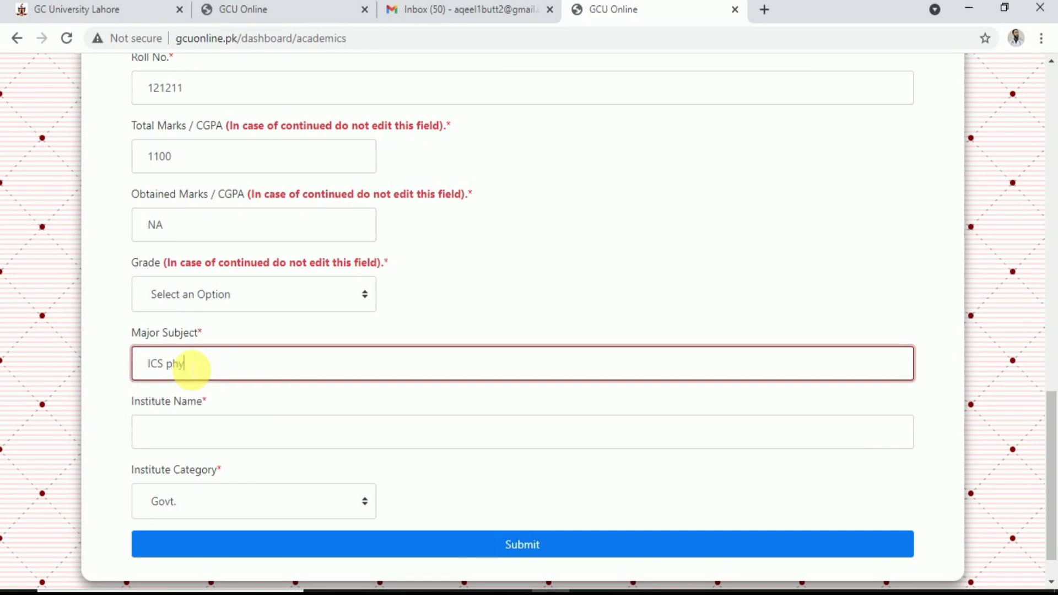
Use the suggested institute name with 'school' changed to 'college', and submit the record
left_click(194, 443)
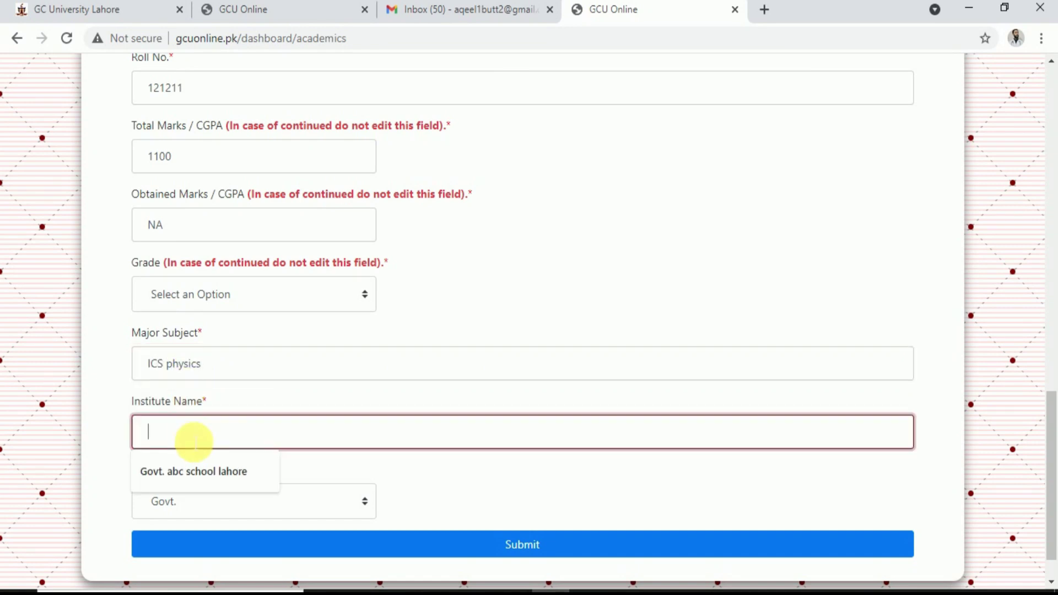
left_click(200, 474)
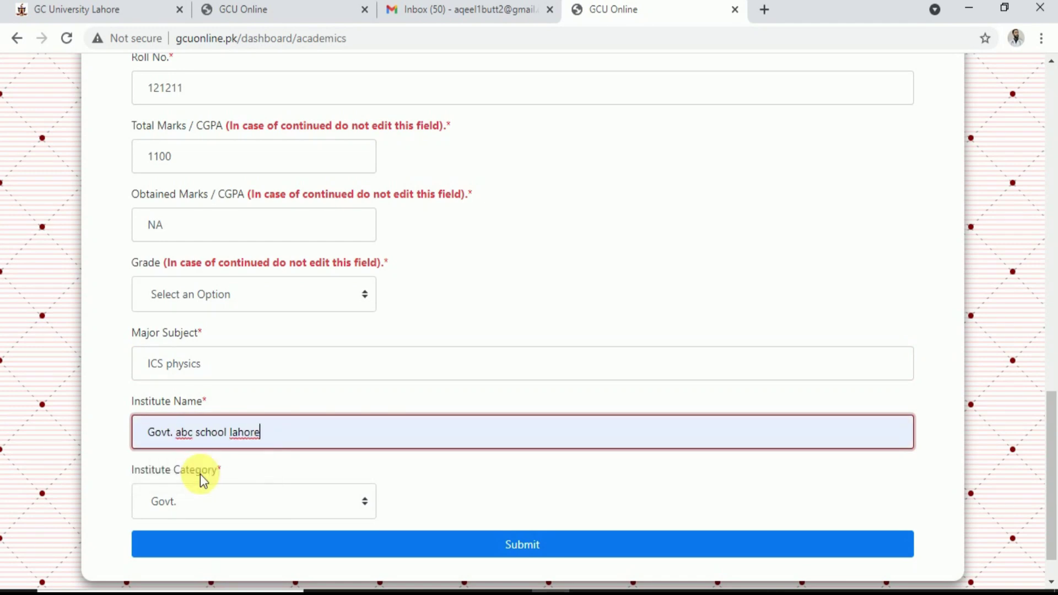
key("Left")
key("Left")
key("Left")
key("Left")
key("Left")
key("Left")
key("Left")
key("ctrl+shift+Left")
type("college")
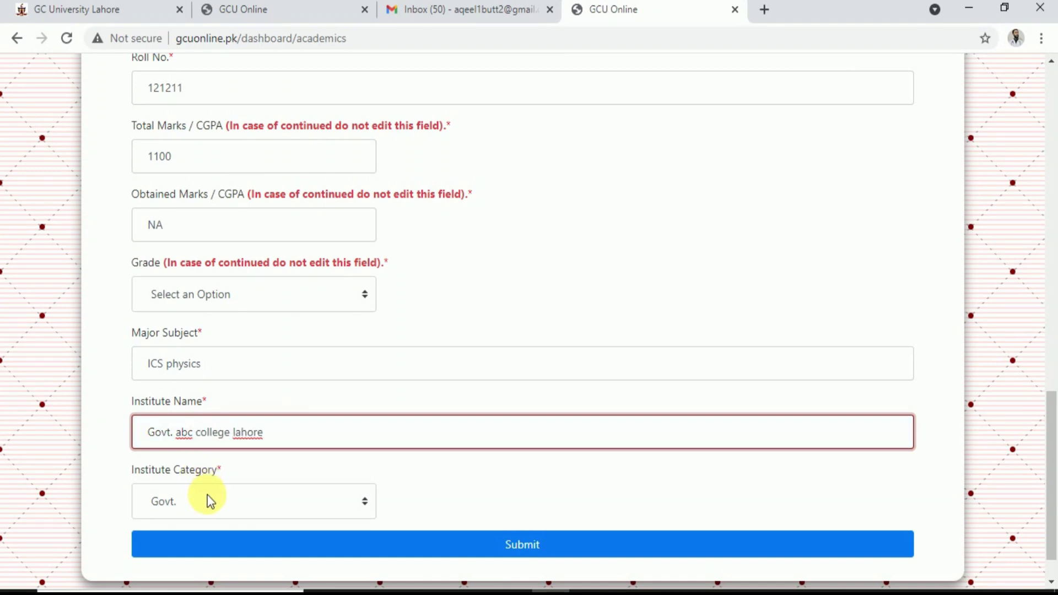
left_click(257, 551)
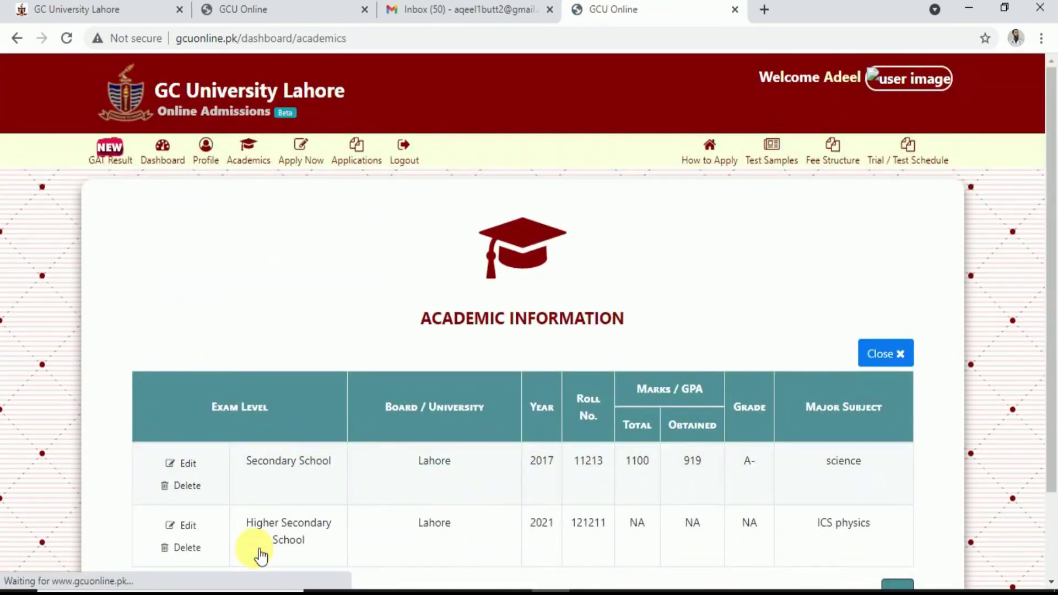
Go back to the admissions dashboard and open the Apply for Admission card
scroll(258, 554, "down", 3)
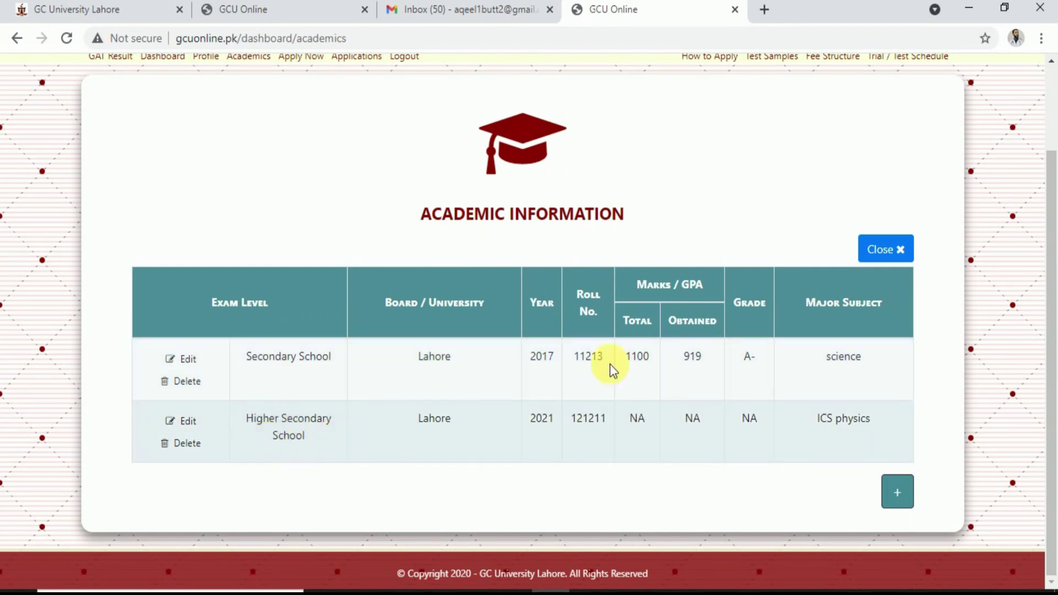
scroll(813, 352, "up", 3)
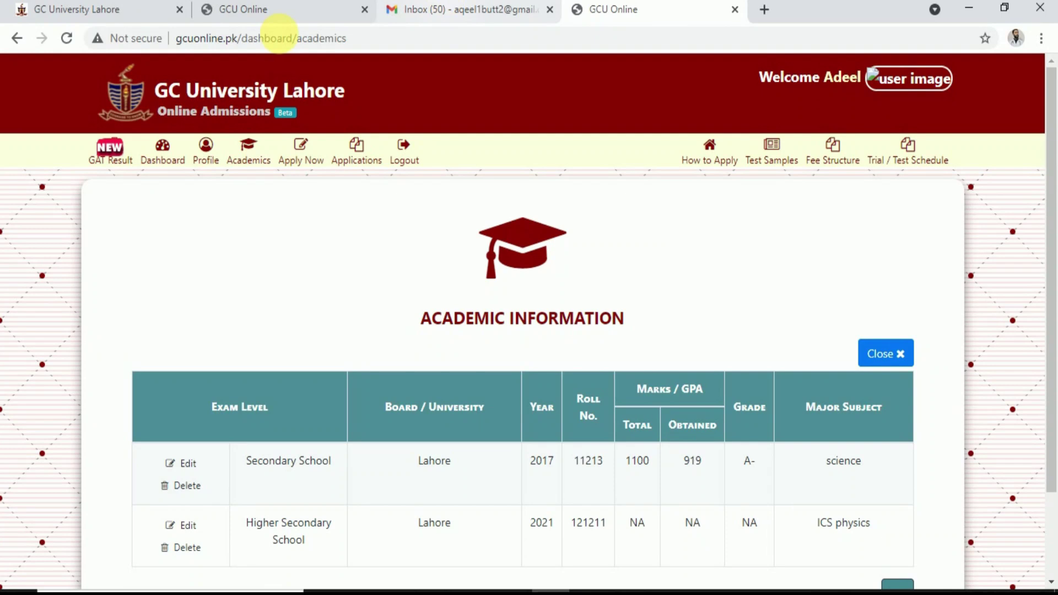
left_click(19, 42)
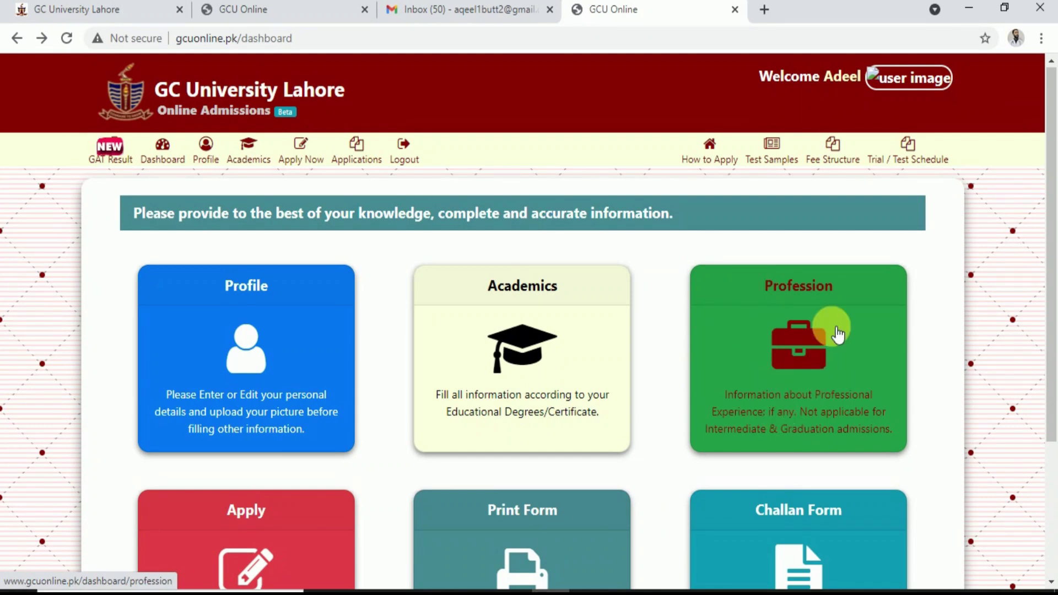
scroll(799, 378, "down", 3)
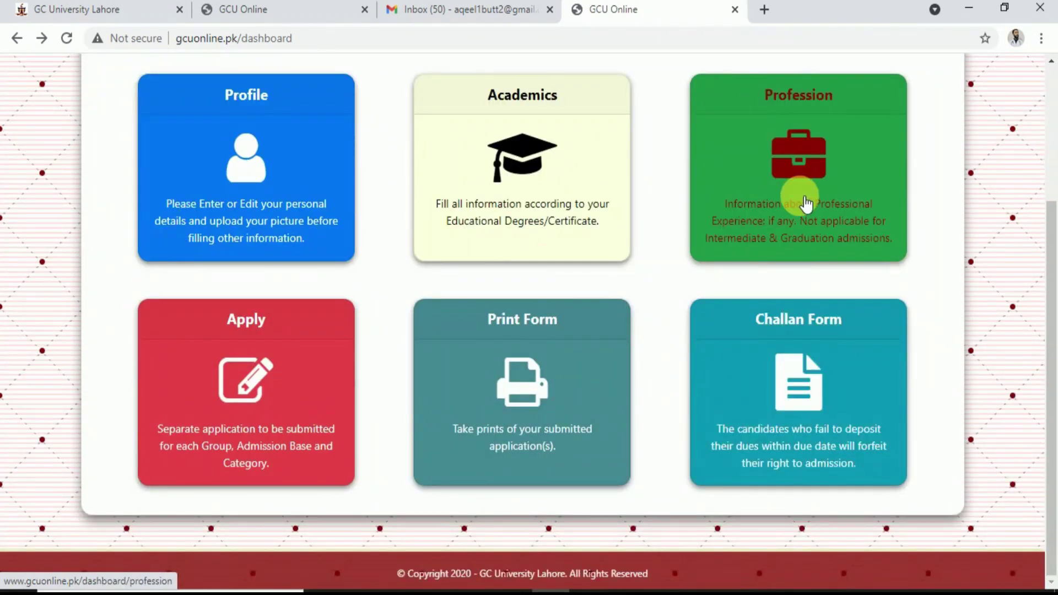
left_click(238, 378)
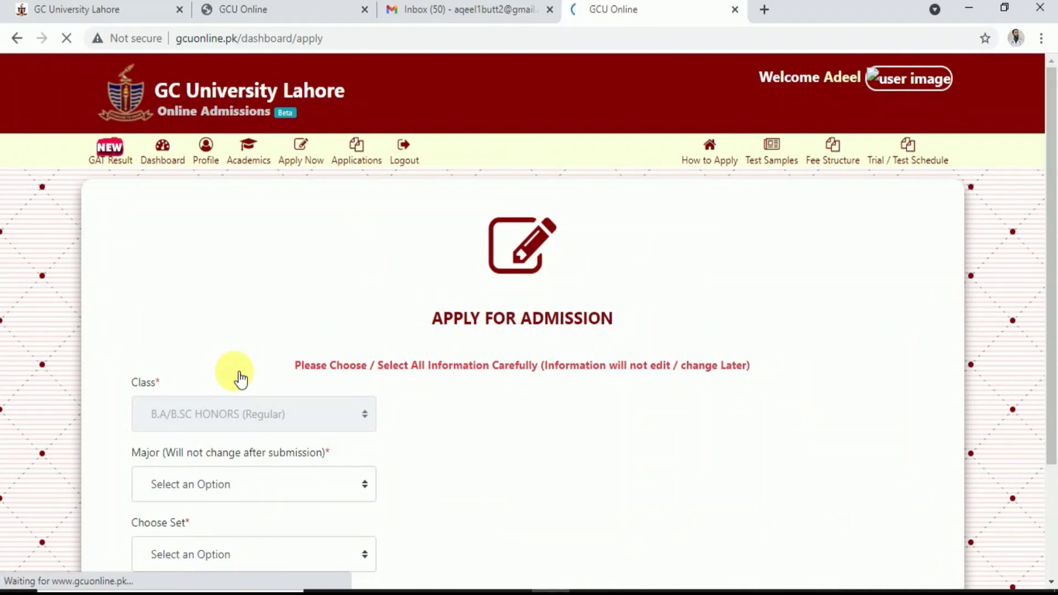
Select BSC (HONS.) IN STATISTICS (Regular) from the Major list
scroll(240, 379, "down", 3)
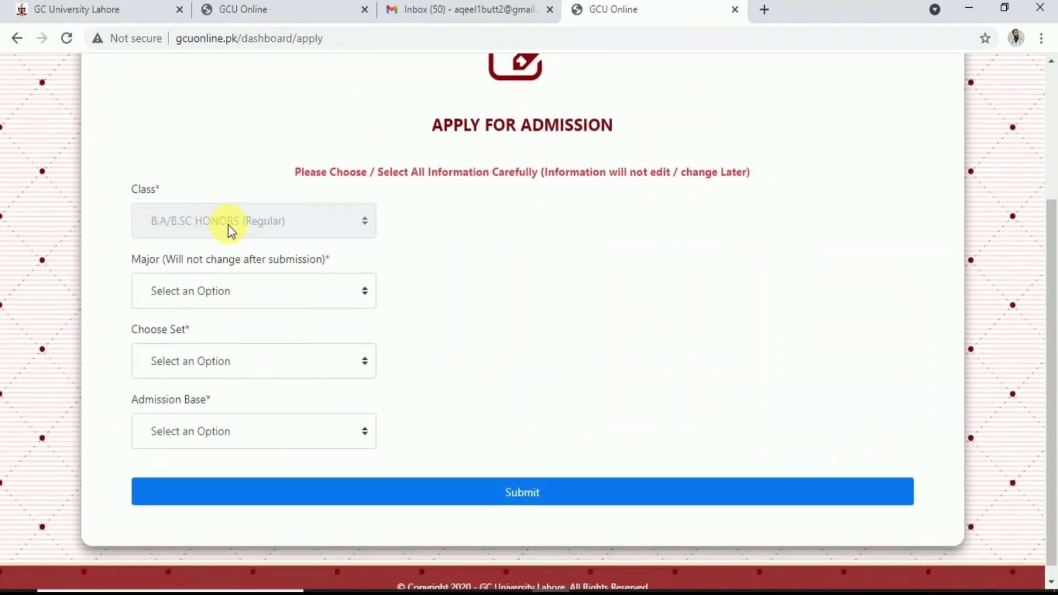
left_click(306, 293)
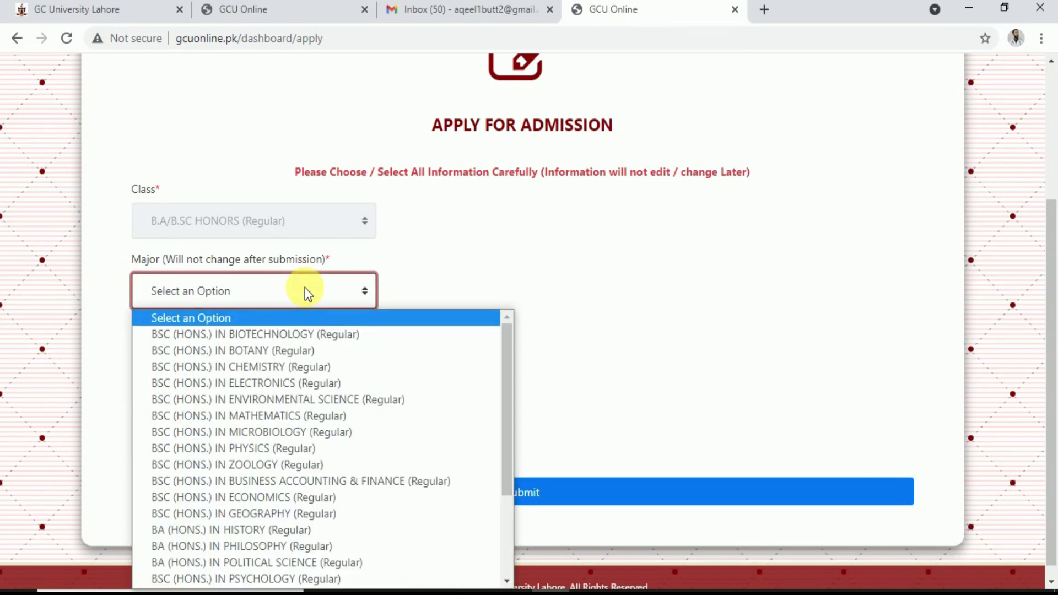
scroll(602, 263, "down", 1)
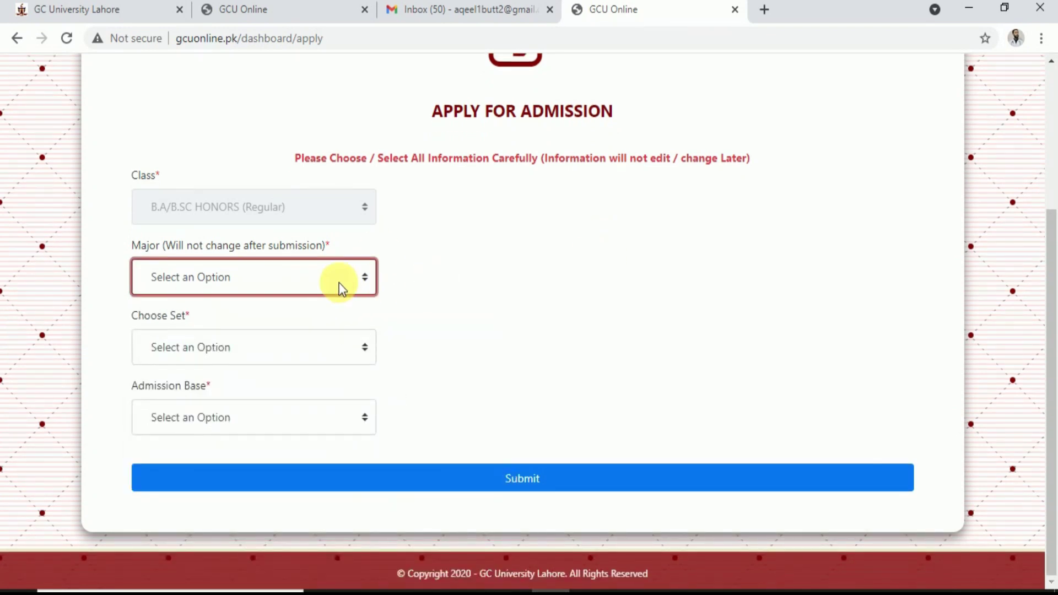
left_click(338, 283)
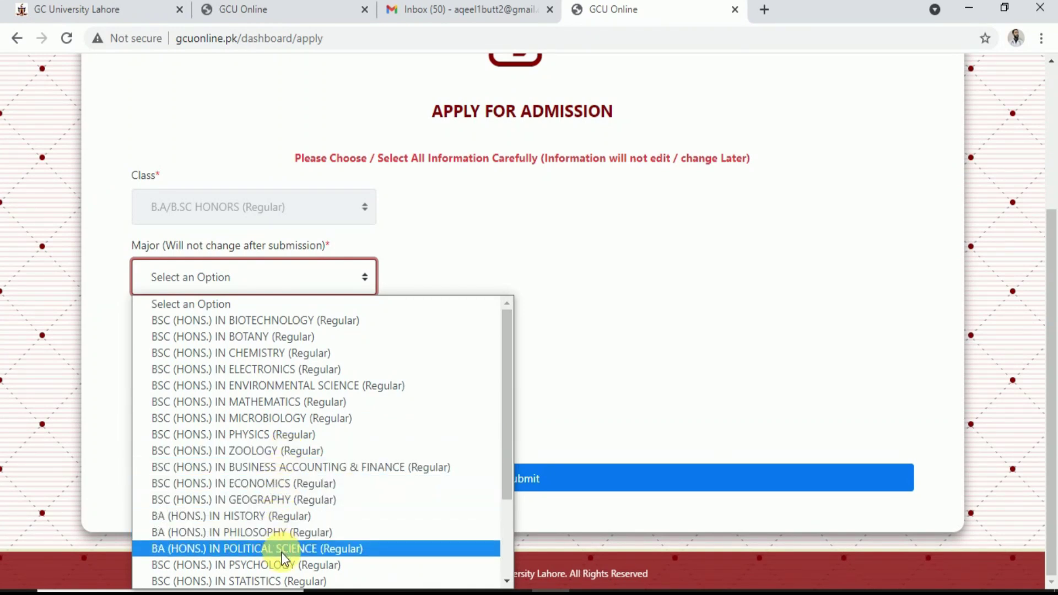
left_click_drag(508, 444, 509, 559)
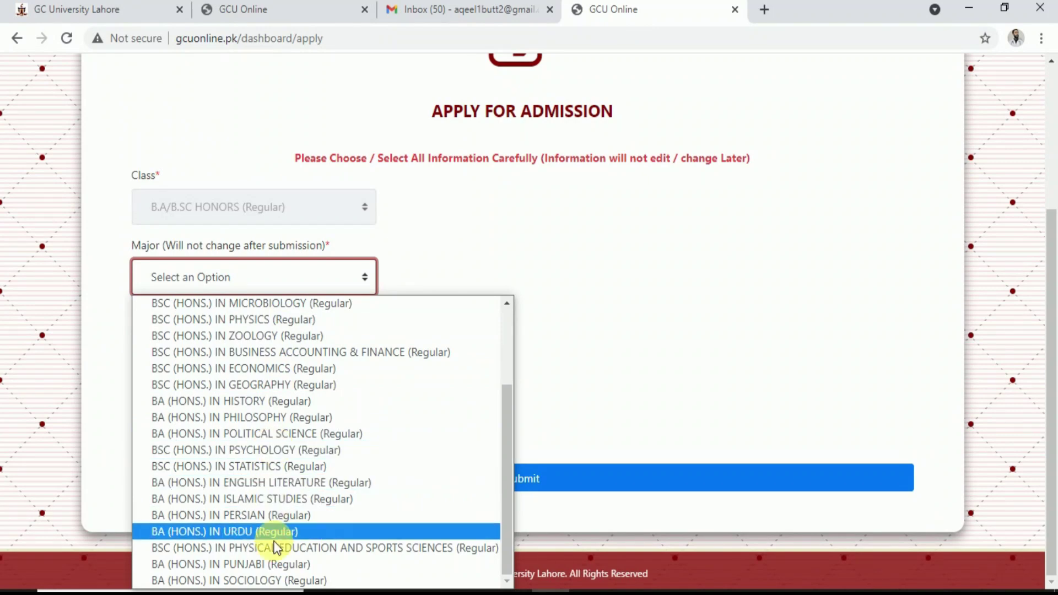
left_click(262, 466)
Choose Set No. 1 and the OPEN MERIT admission base, then submit the Statistics application
left_click(248, 356)
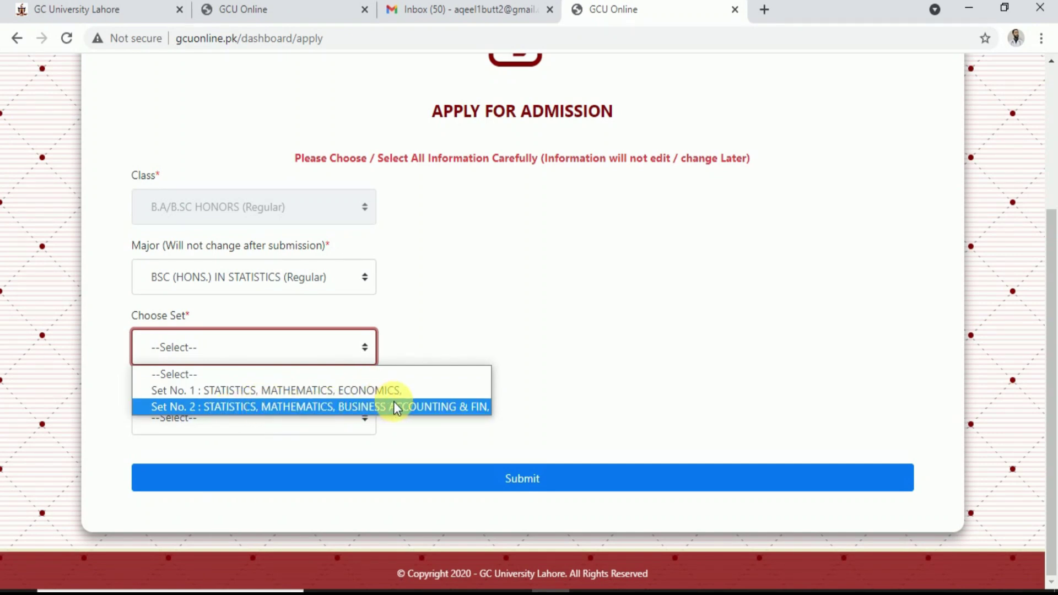
left_click(361, 391)
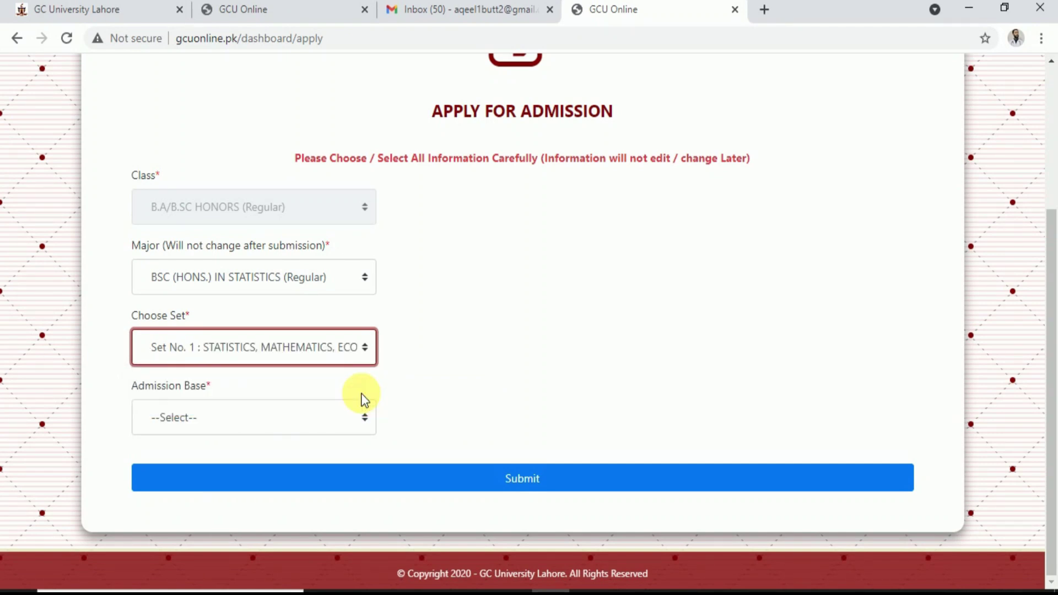
left_click(204, 418)
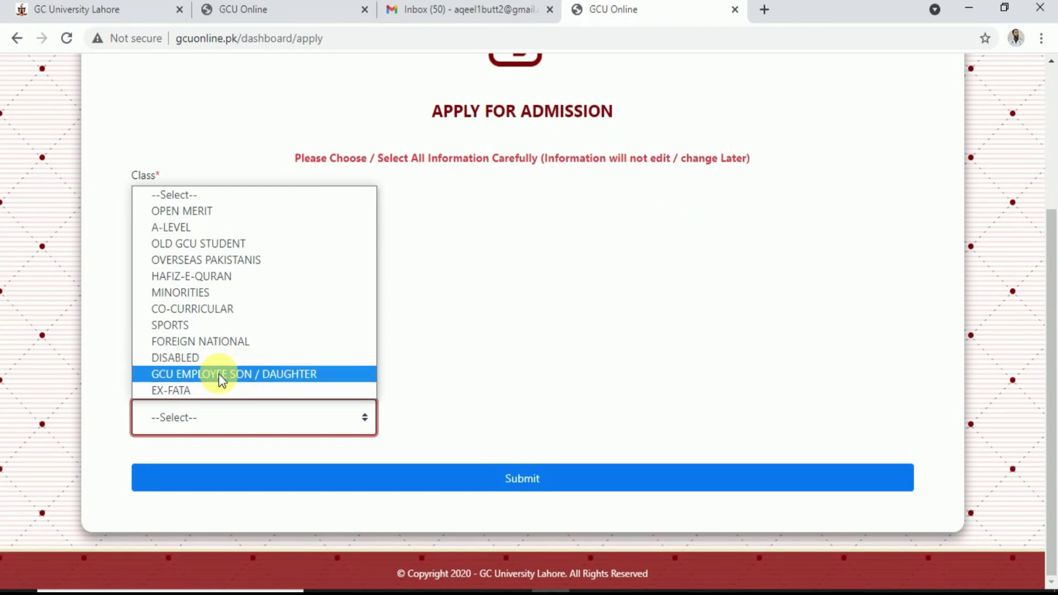
left_click(191, 212)
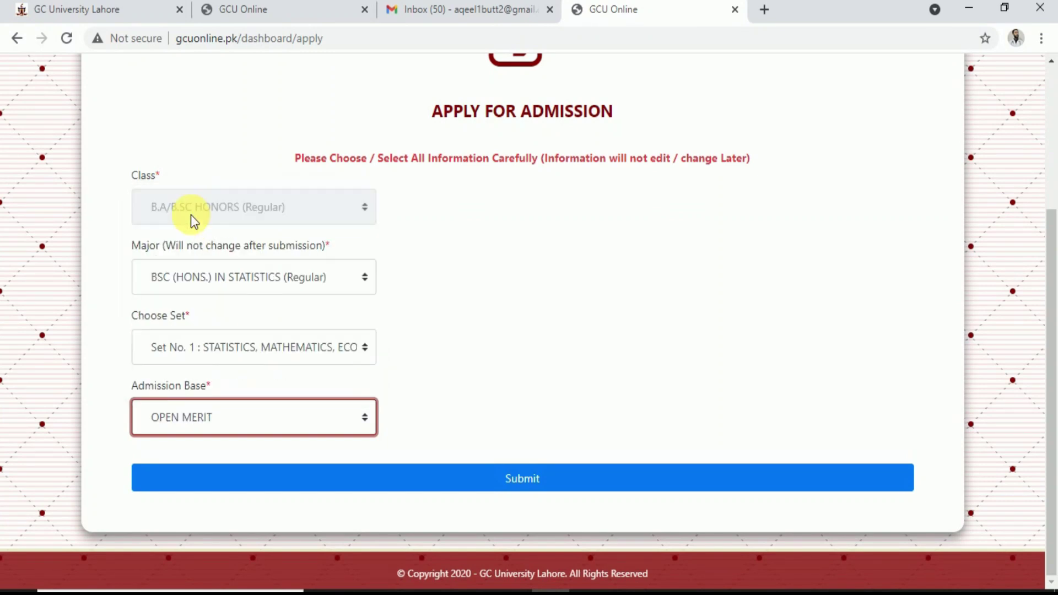
left_click(431, 475)
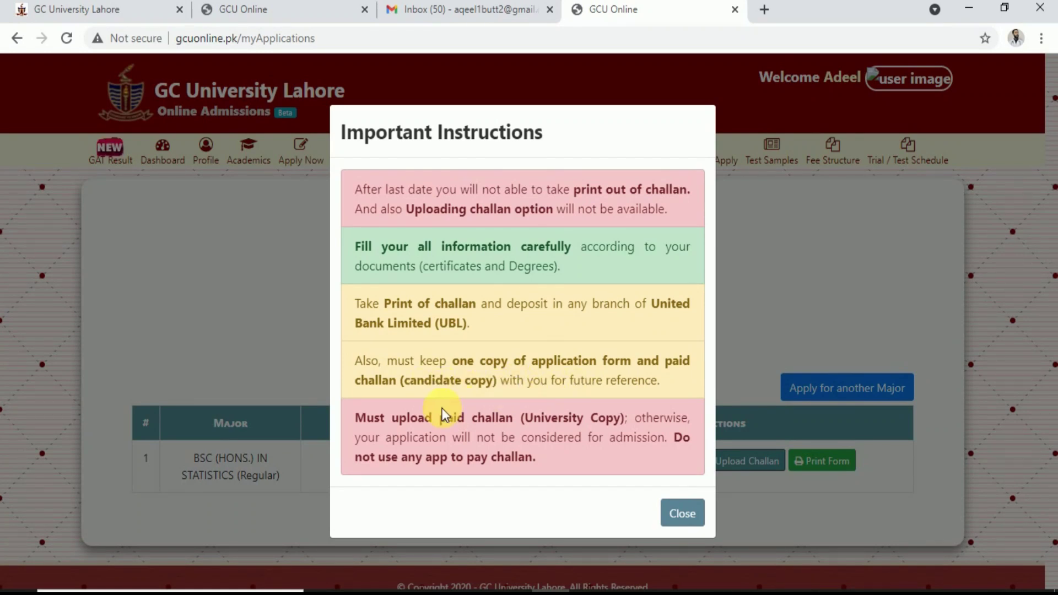
Dismiss the instructions, review the Rs.1500 fee challan PDF, then return to My Applications
left_click(678, 515)
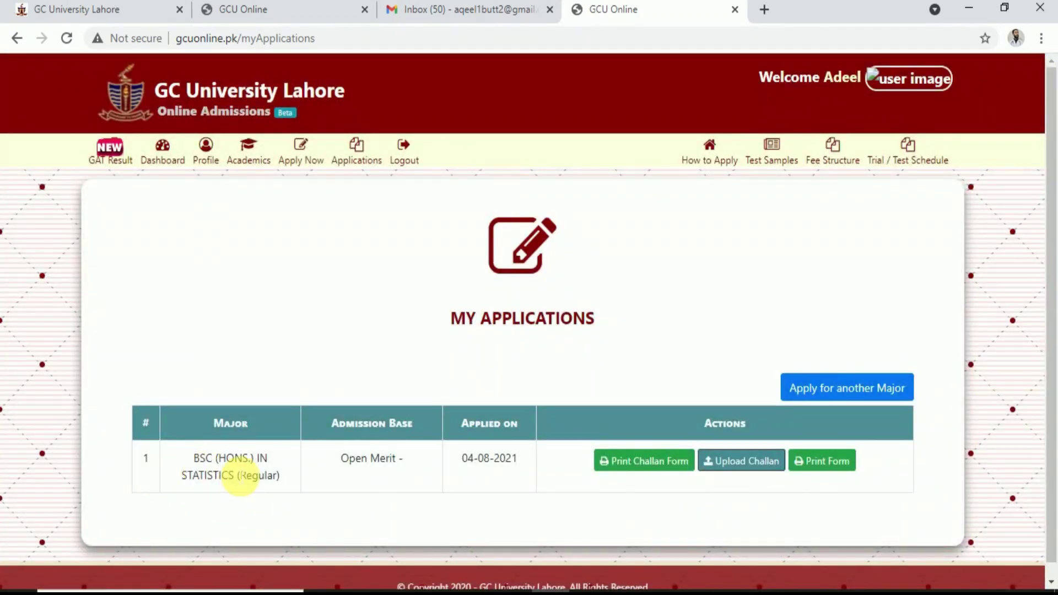
left_click(661, 465)
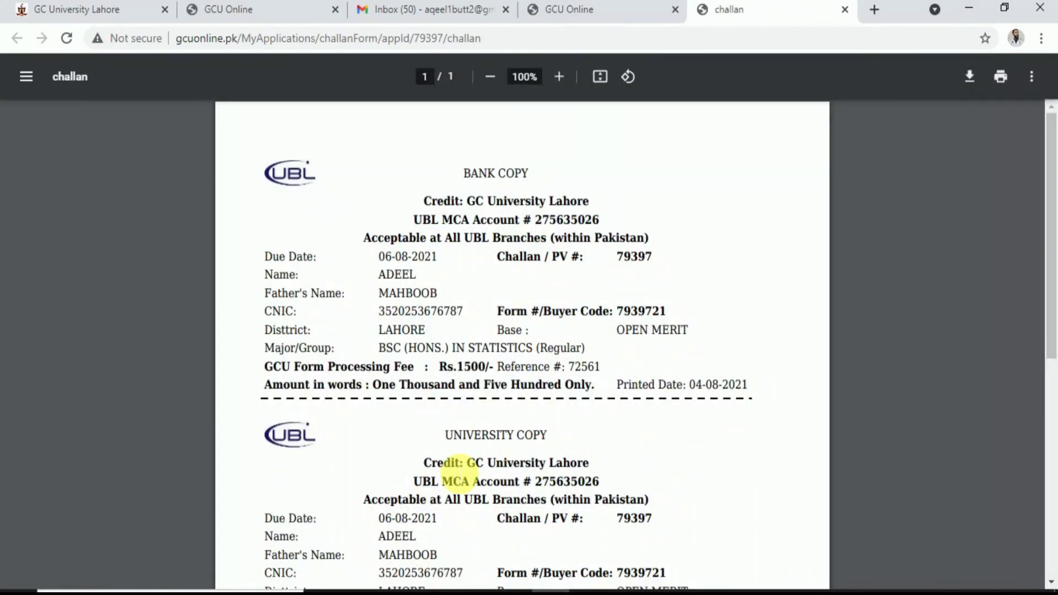
scroll(461, 466, "down", 8)
scroll(459, 476, "up", 7)
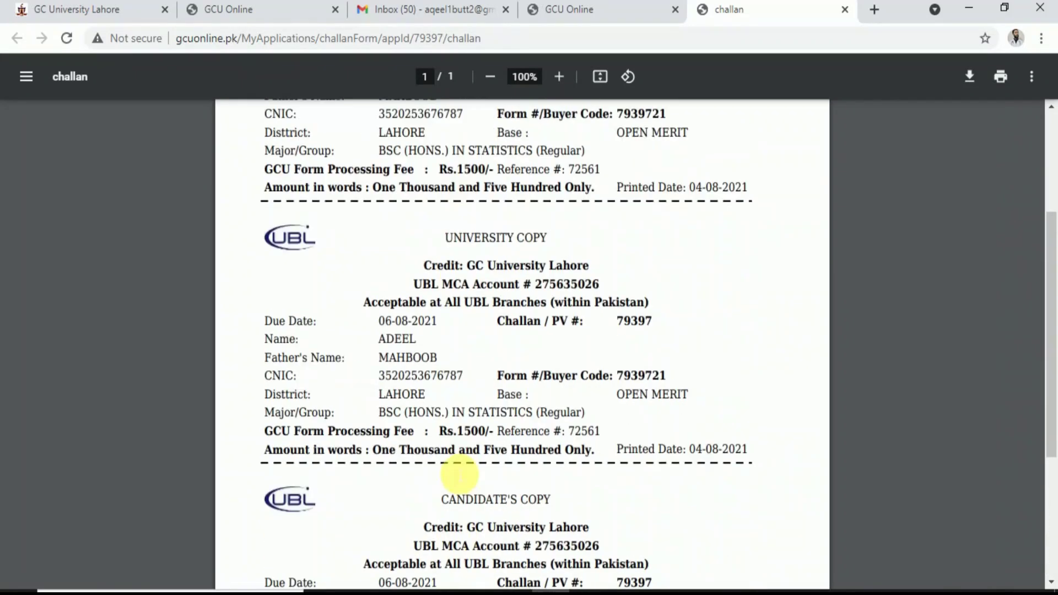
right_click(410, 208)
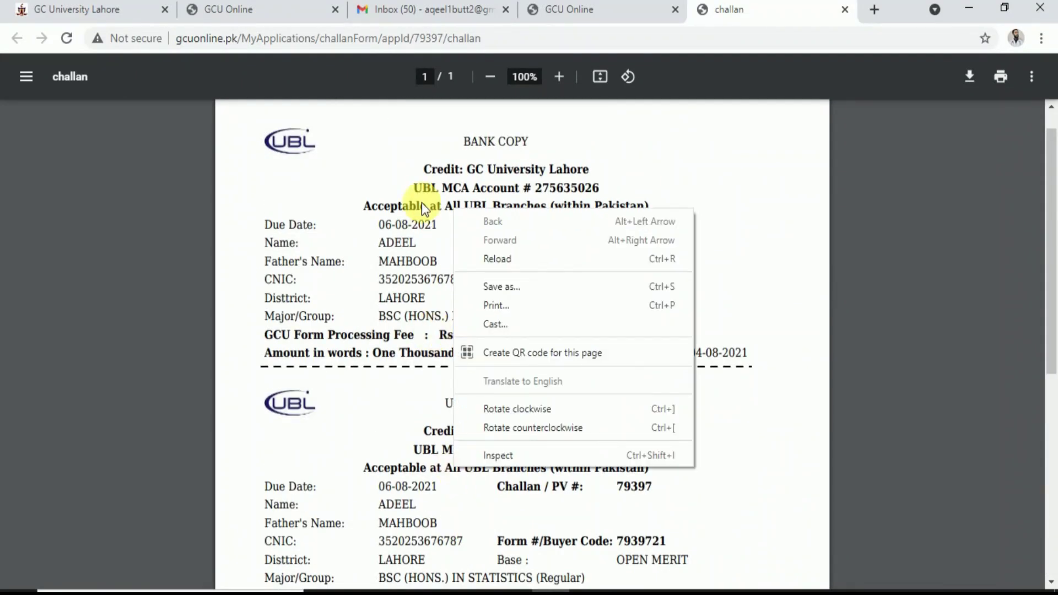
left_click(402, 382)
scroll(403, 386, "down", 5)
scroll(404, 385, "down", 3)
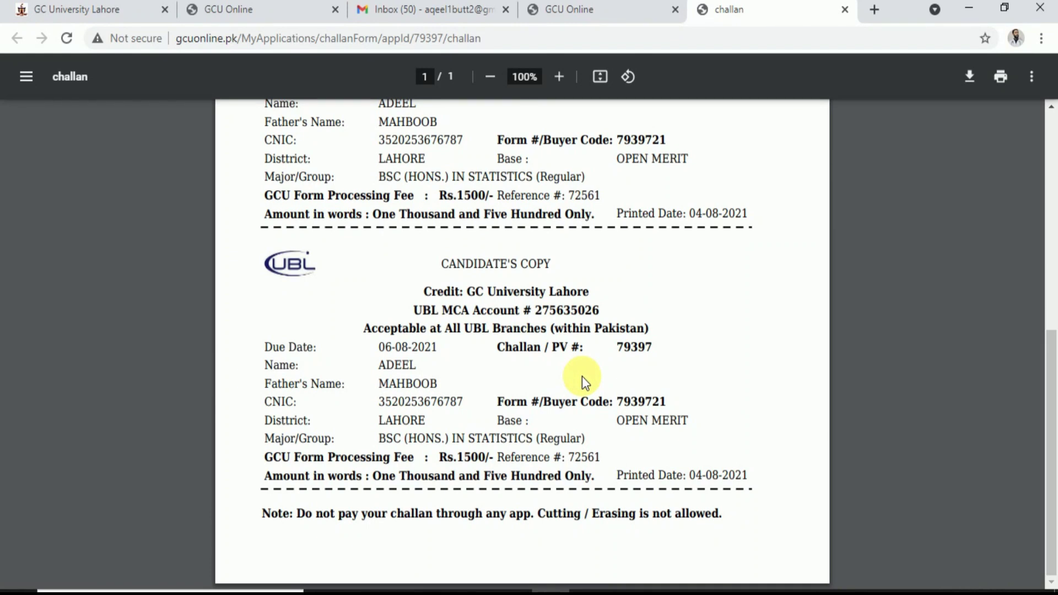
scroll(582, 376, "up", 4)
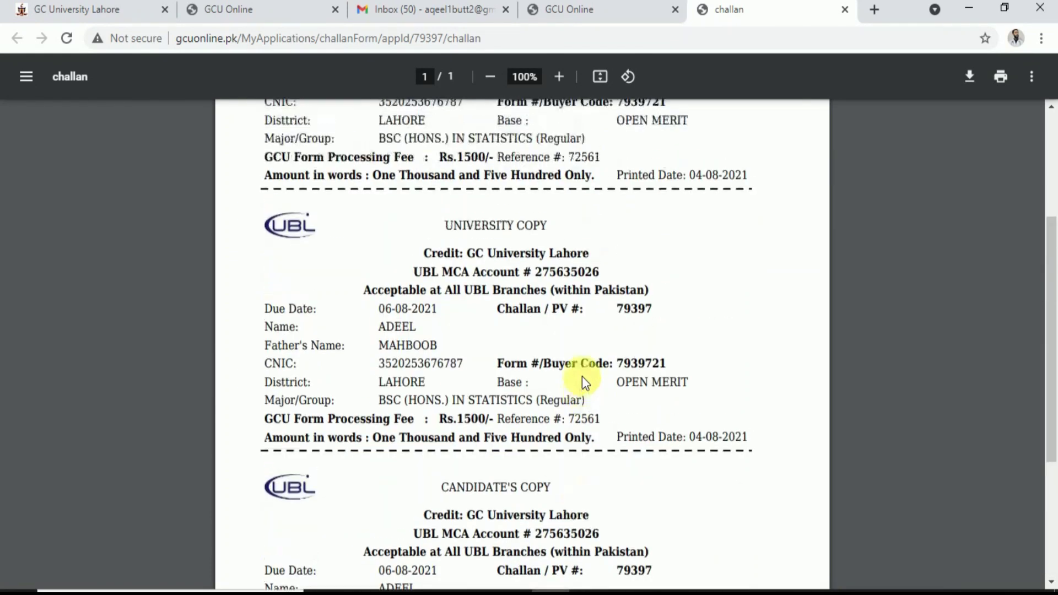
scroll(582, 376, "up", 4)
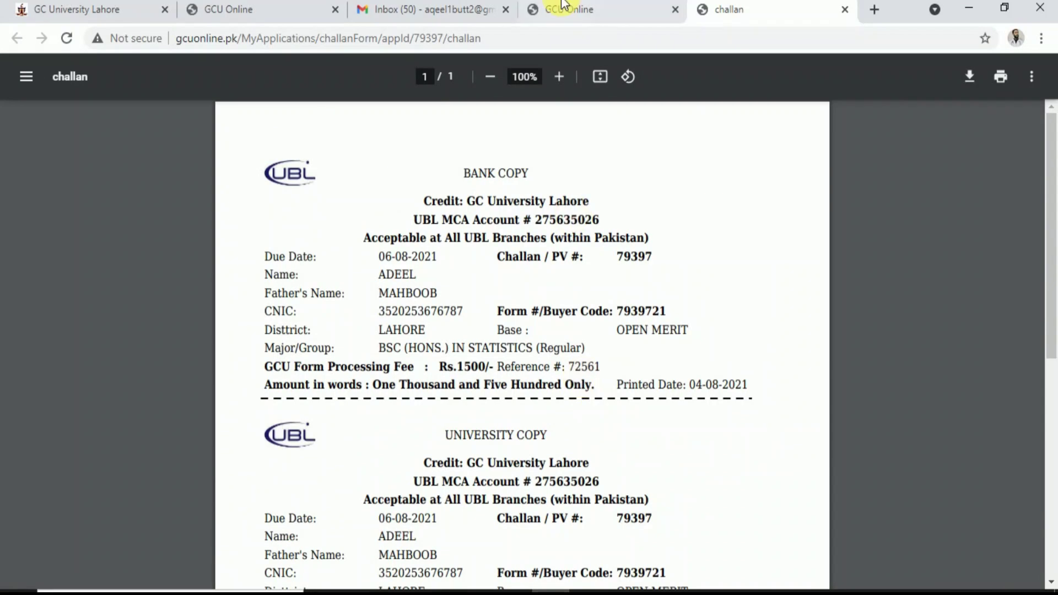
left_click(560, 9)
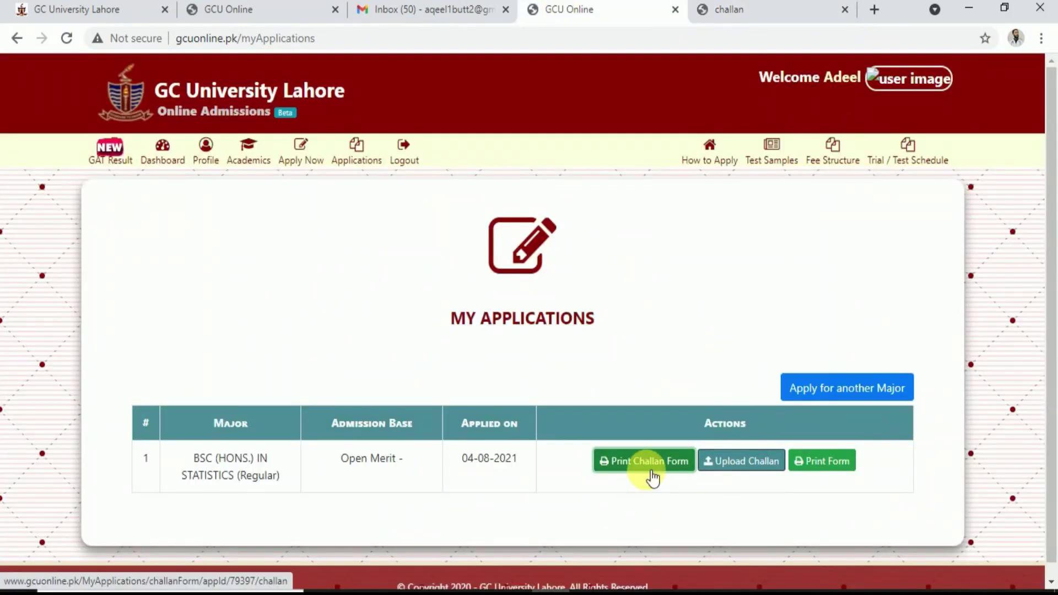
Cancel the challan upload without a file, then open and close the printable application form
left_click(746, 463)
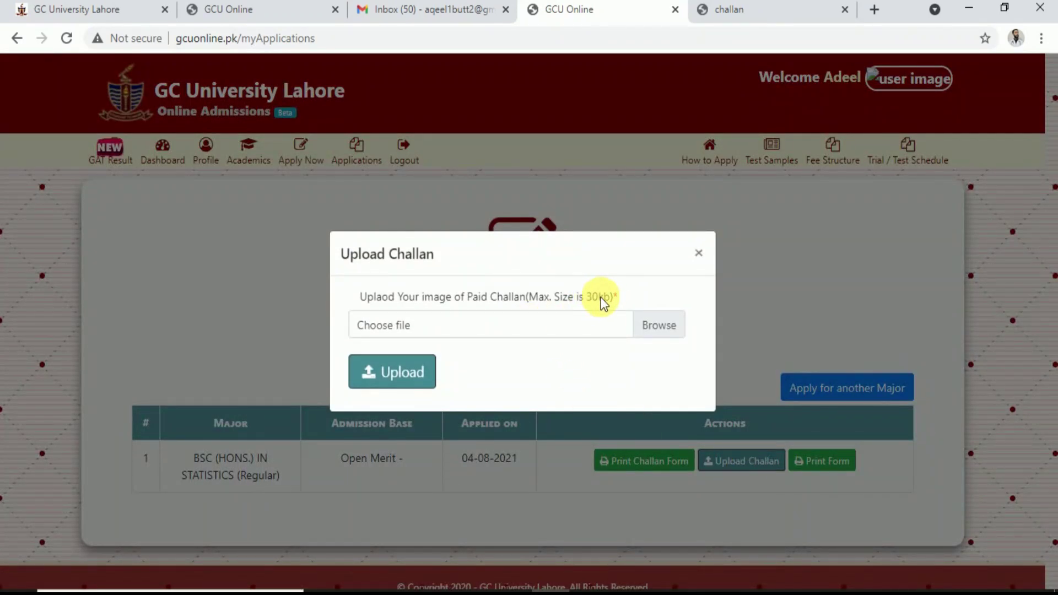
left_click(563, 324)
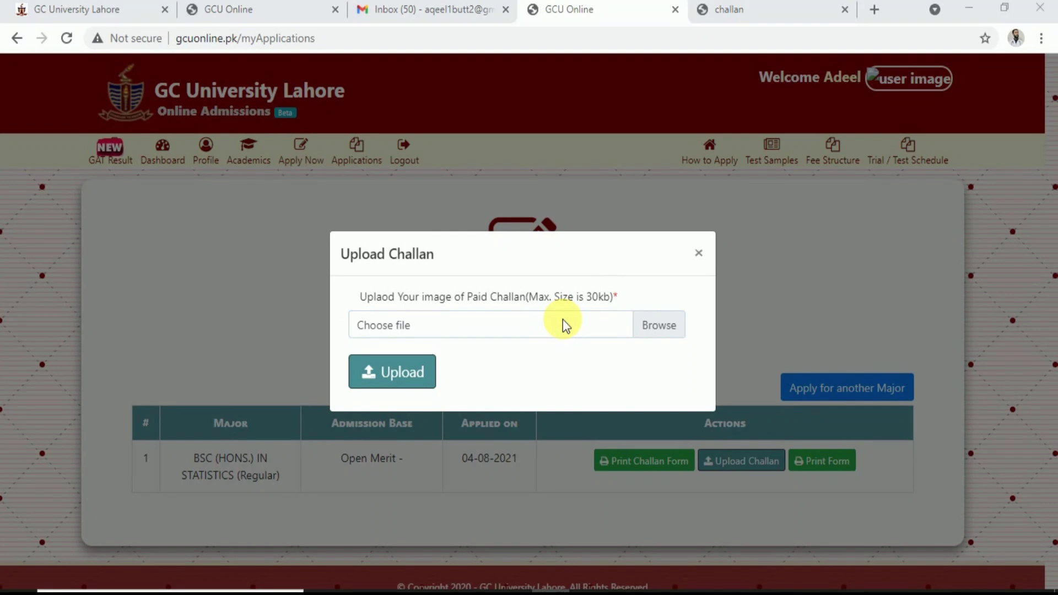
left_click(507, 17)
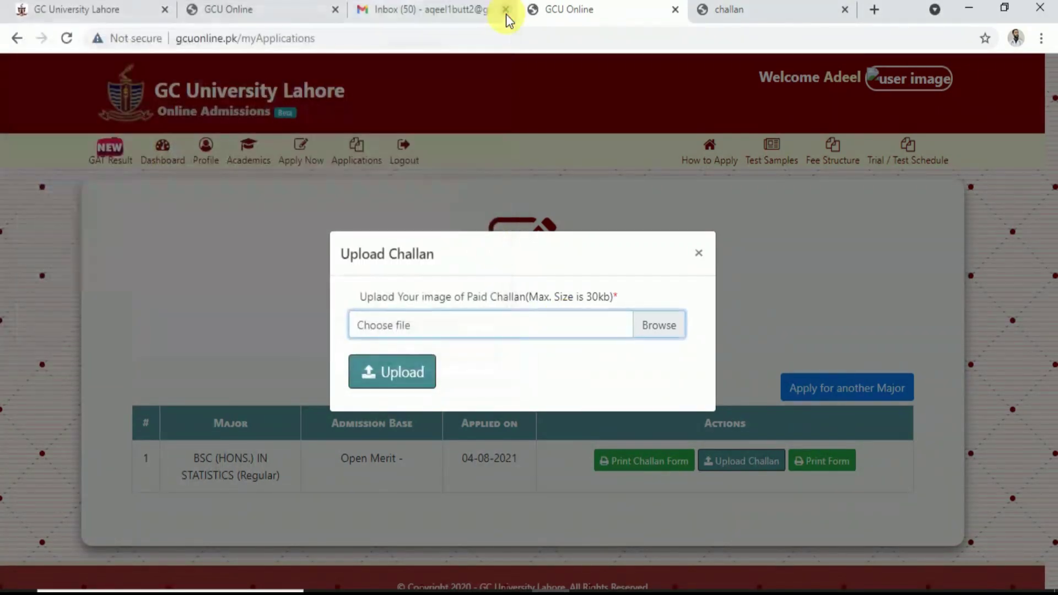
left_click(698, 252)
left_click(837, 472)
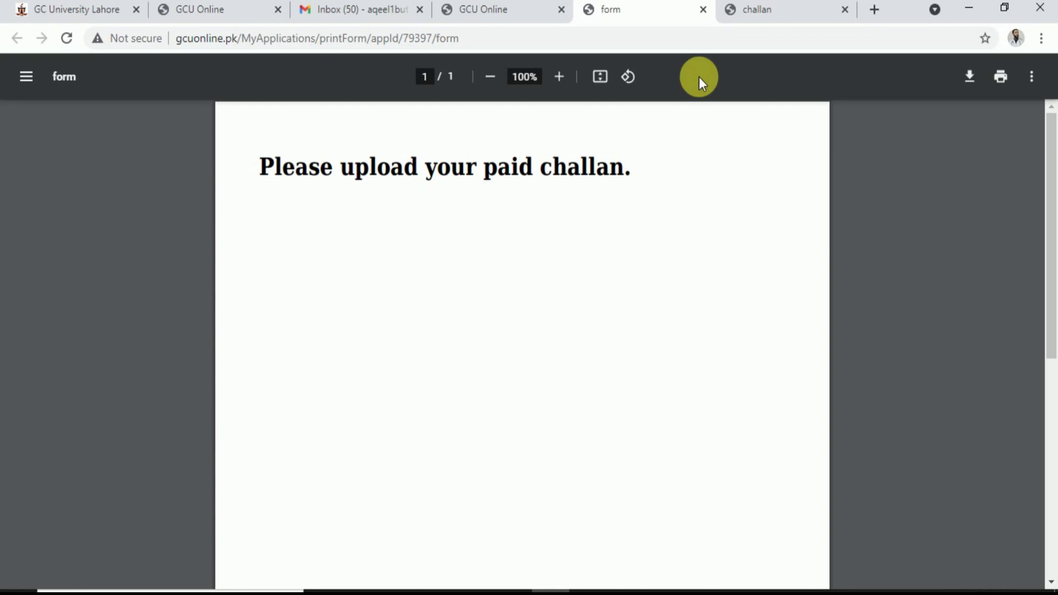
left_click(703, 9)
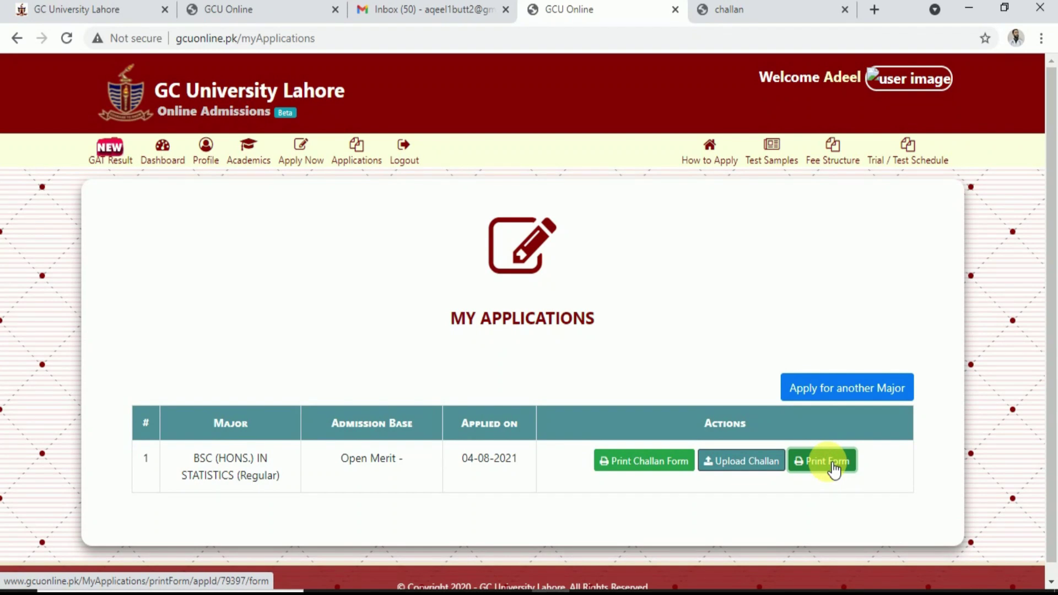
Search Google for 'image compressor' in the challan tab and open the Image Compressor site
left_click(783, 8)
left_click(734, 40)
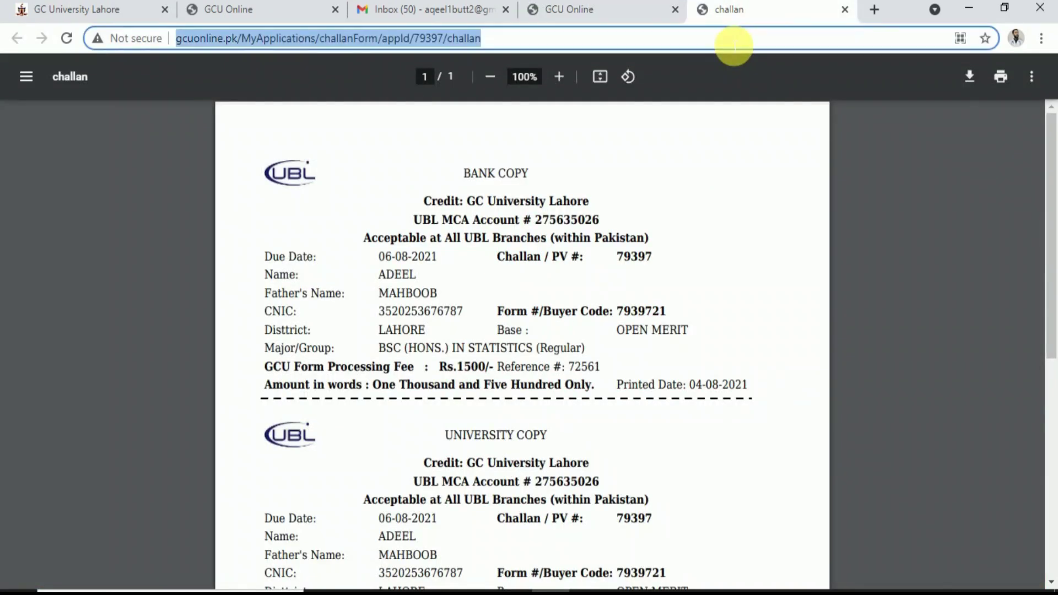
type("image ")
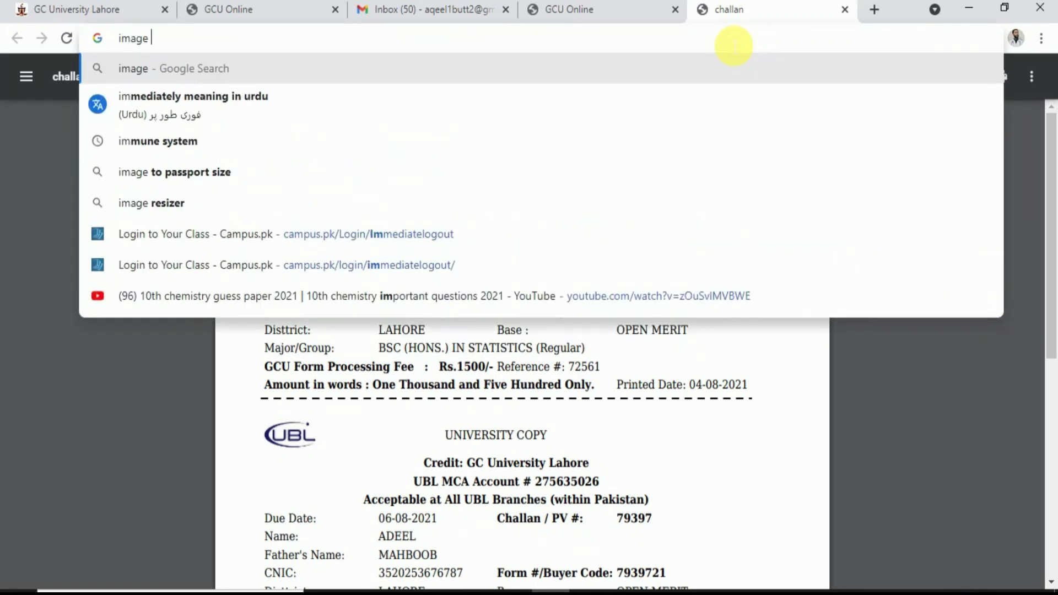
type("compress")
type("or")
key("Return")
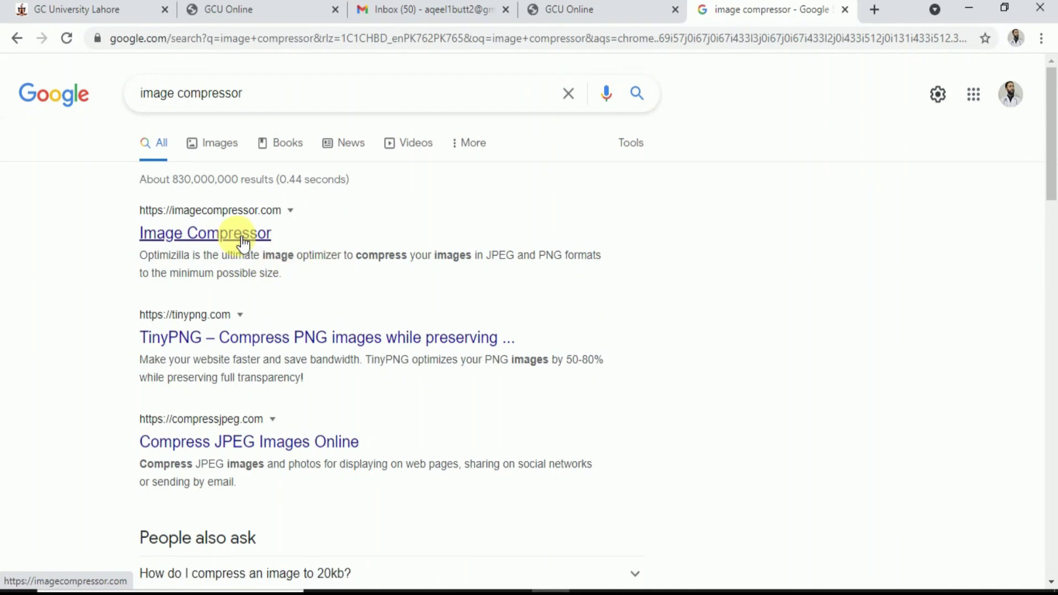
left_click(243, 237)
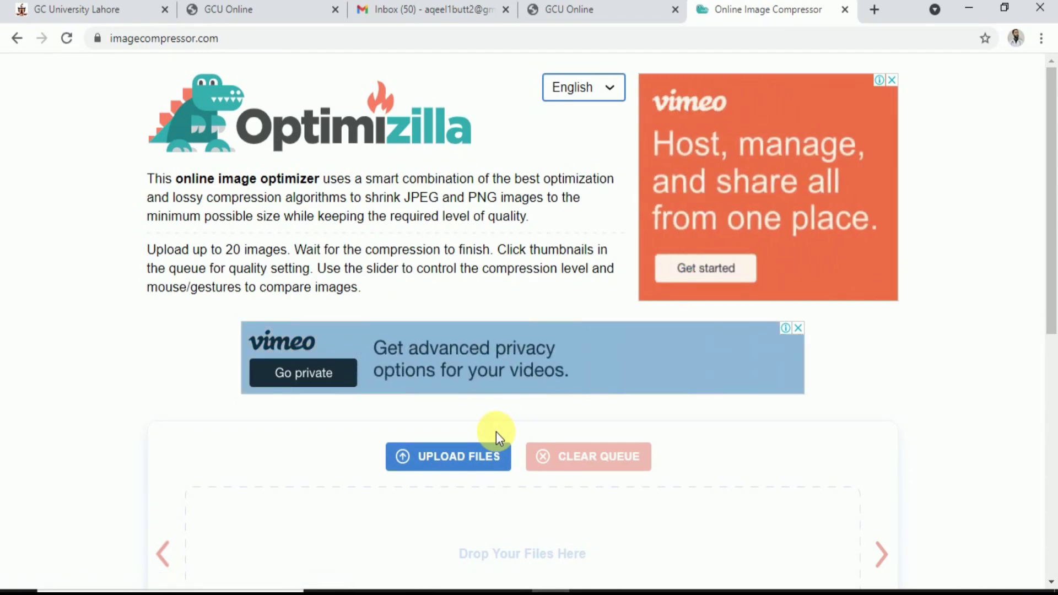
Upload photo.png for compression, shrinking it from 1.9KB to 1.7KB
left_click(456, 460)
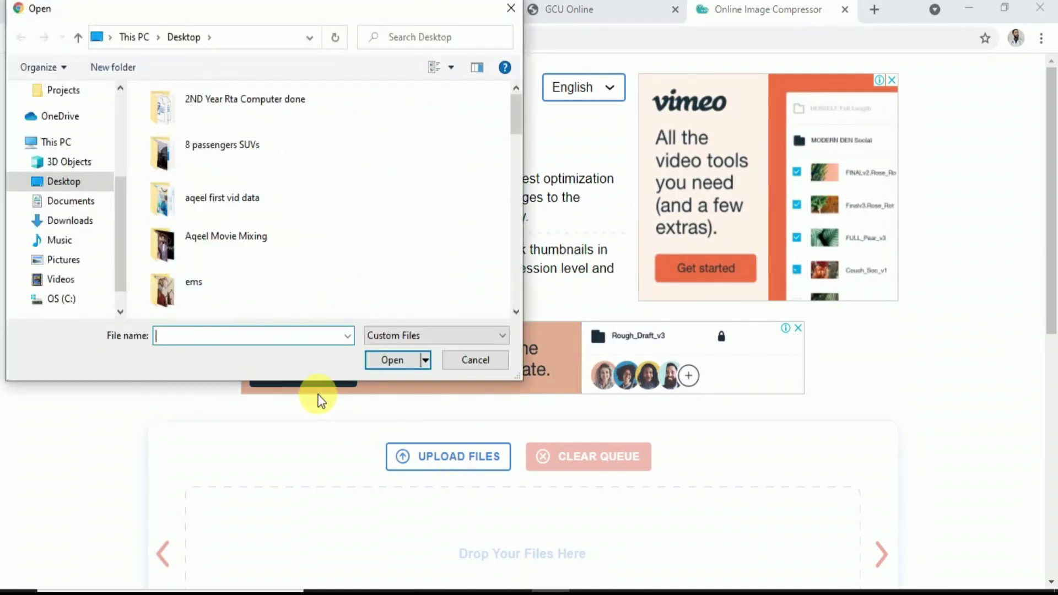
type("photo")
key("Down")
key("Return")
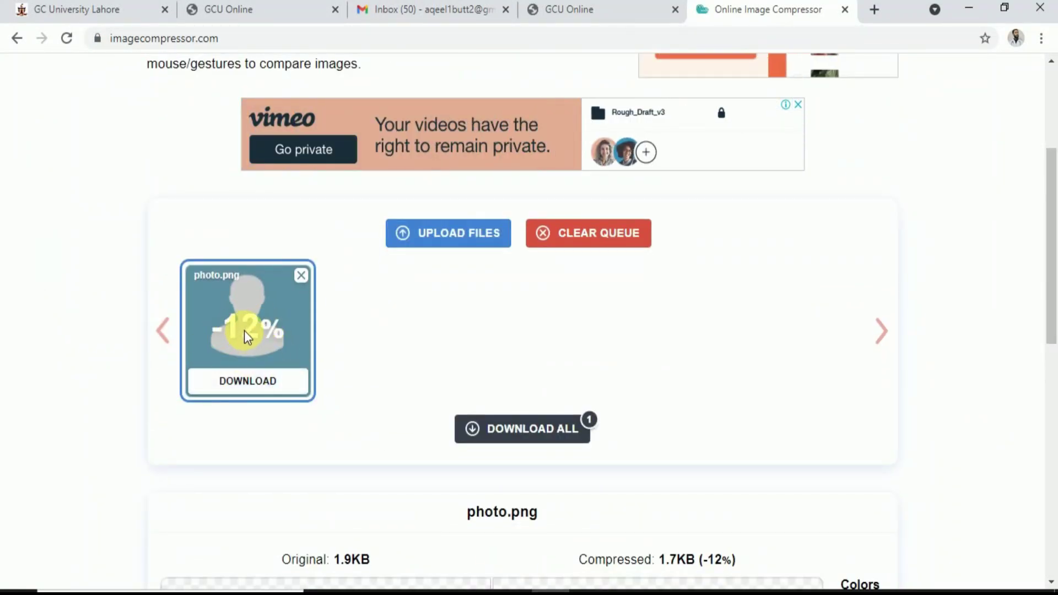
scroll(574, 347, "up", 1)
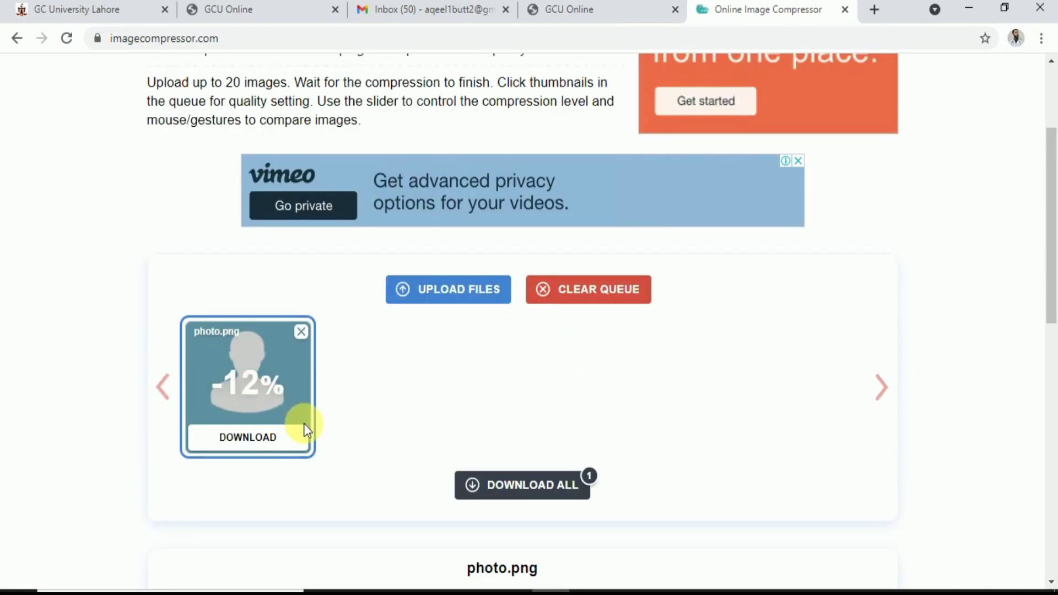
scroll(303, 423, "down", 5)
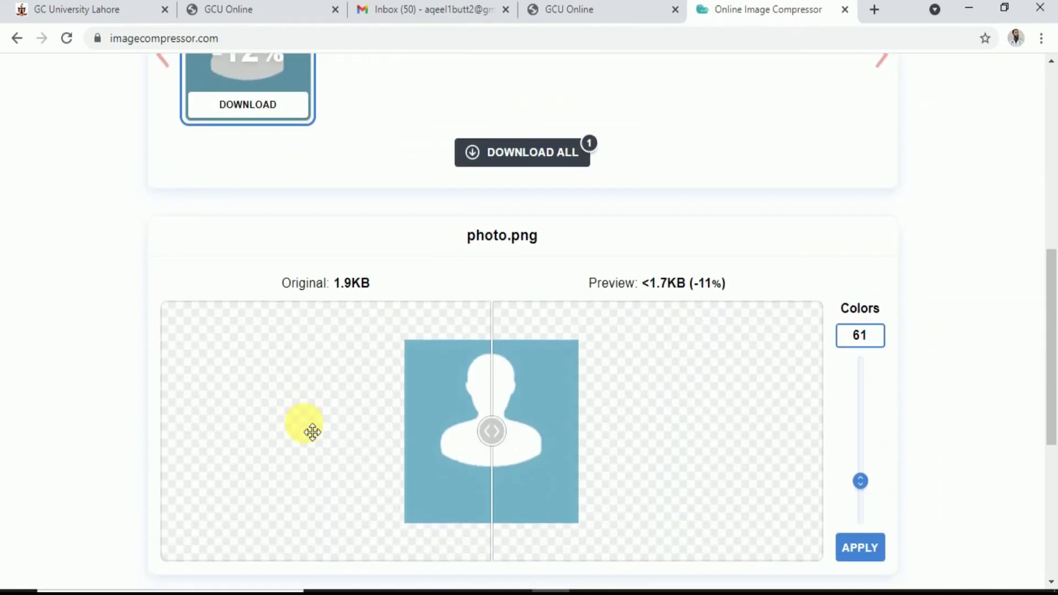
Reduce photo.png to 2 colours for 422B (-78%) and download the result
left_click_drag(333, 287, 383, 280)
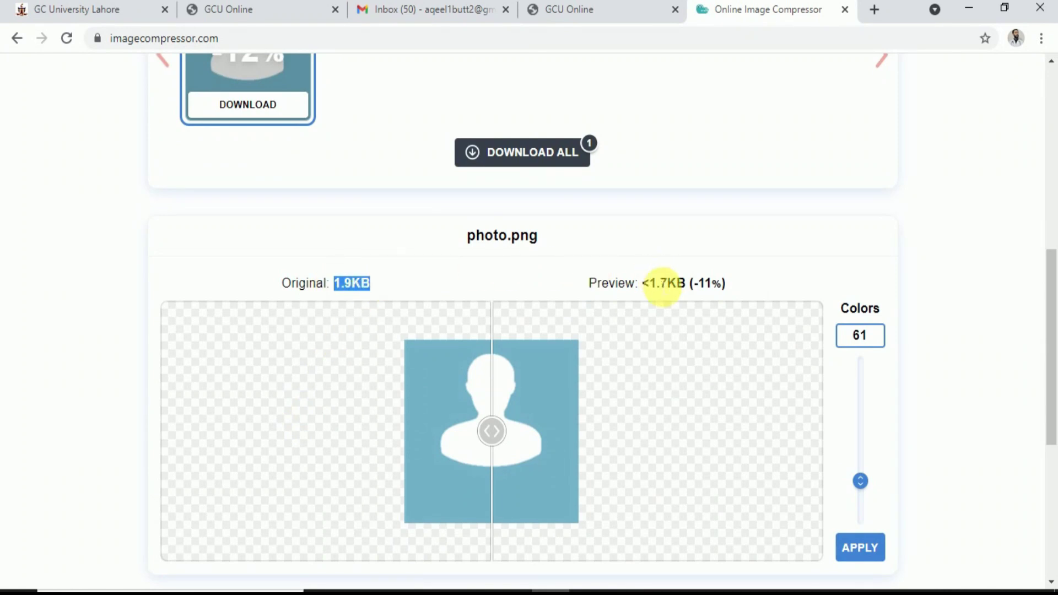
left_click_drag(651, 284, 689, 279)
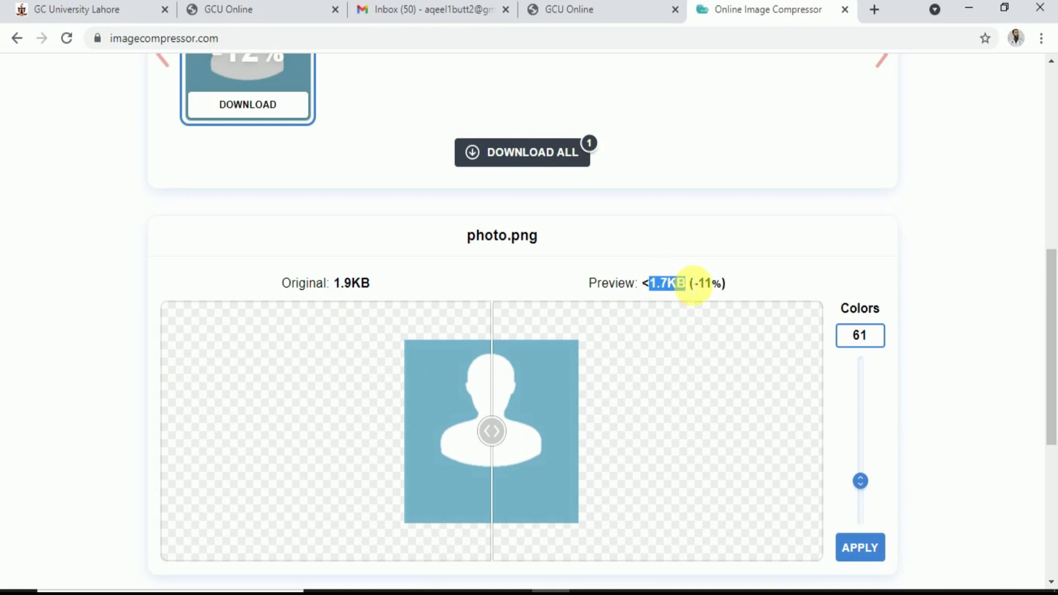
scroll(773, 320, "down", 1)
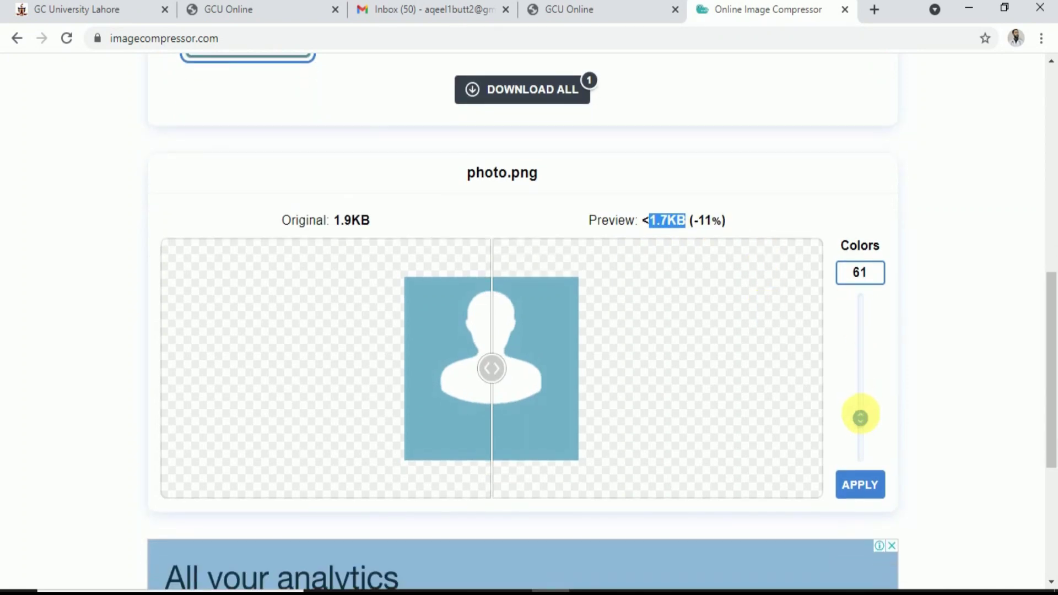
left_click_drag(865, 425, 864, 454)
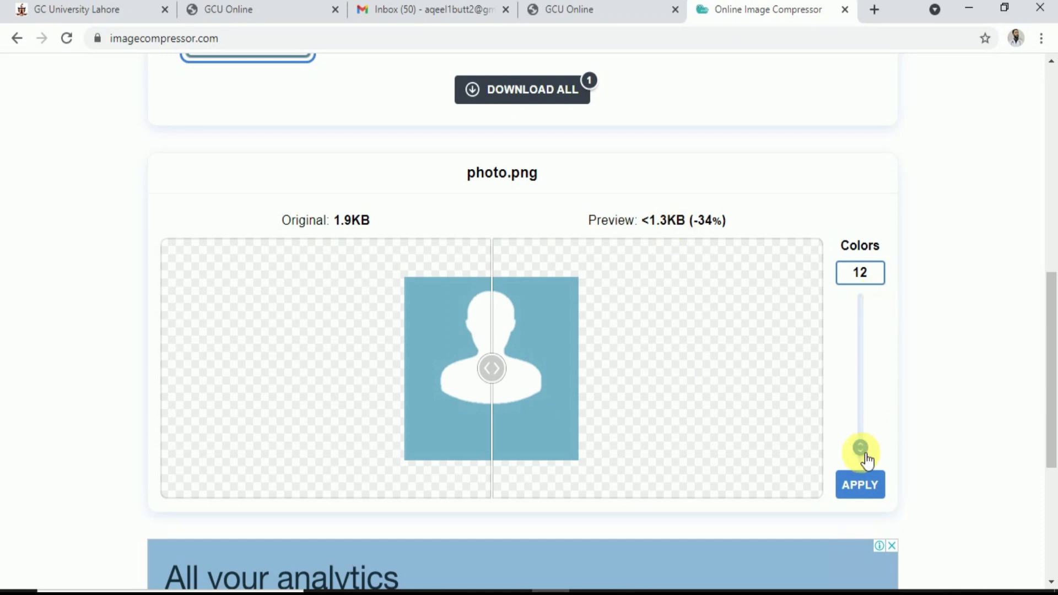
left_click_drag(866, 456, 863, 458)
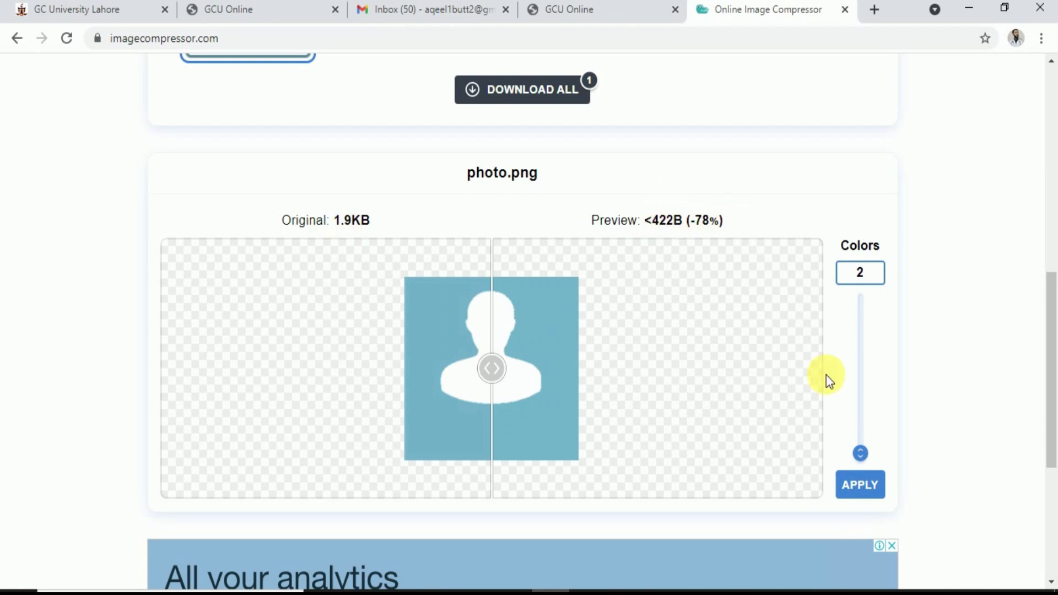
mouse_move(854, 449)
left_mouse_down()
mouse_move(861, 444)
mouse_move(868, 463)
left_mouse_up()
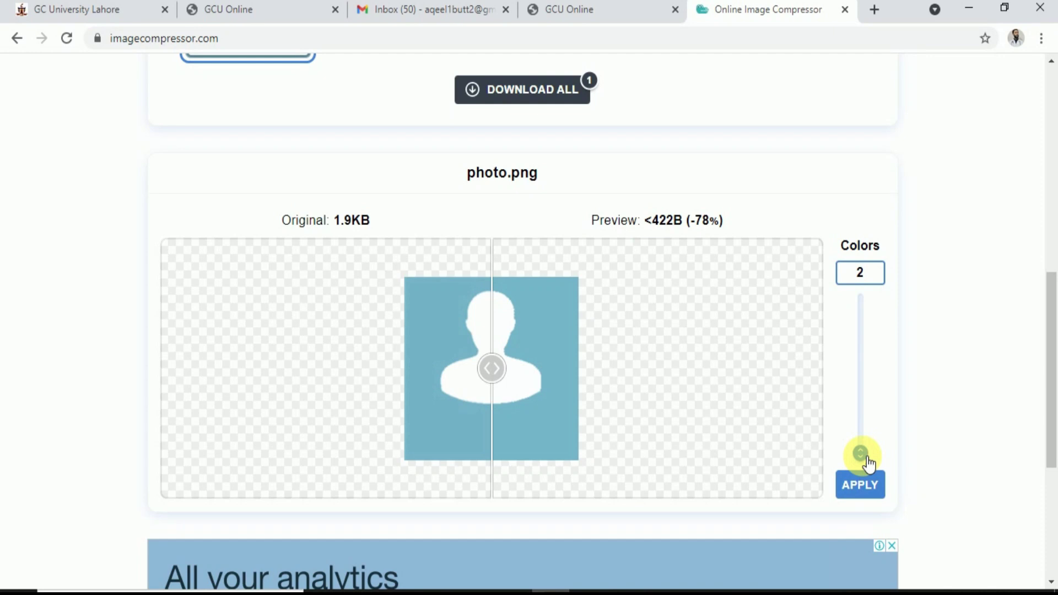
left_click(865, 487)
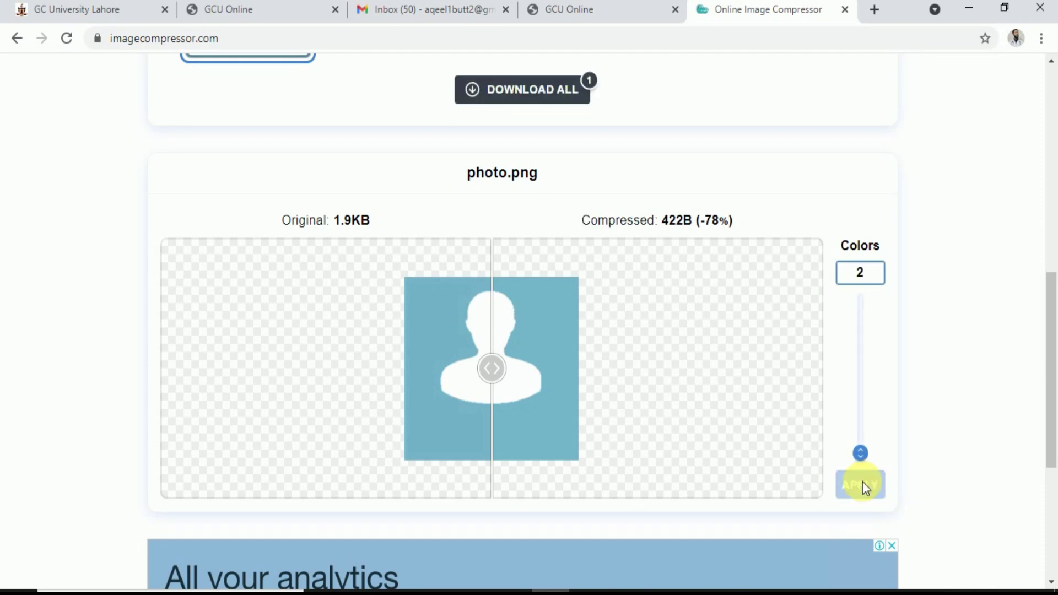
scroll(584, 339, "up", 4)
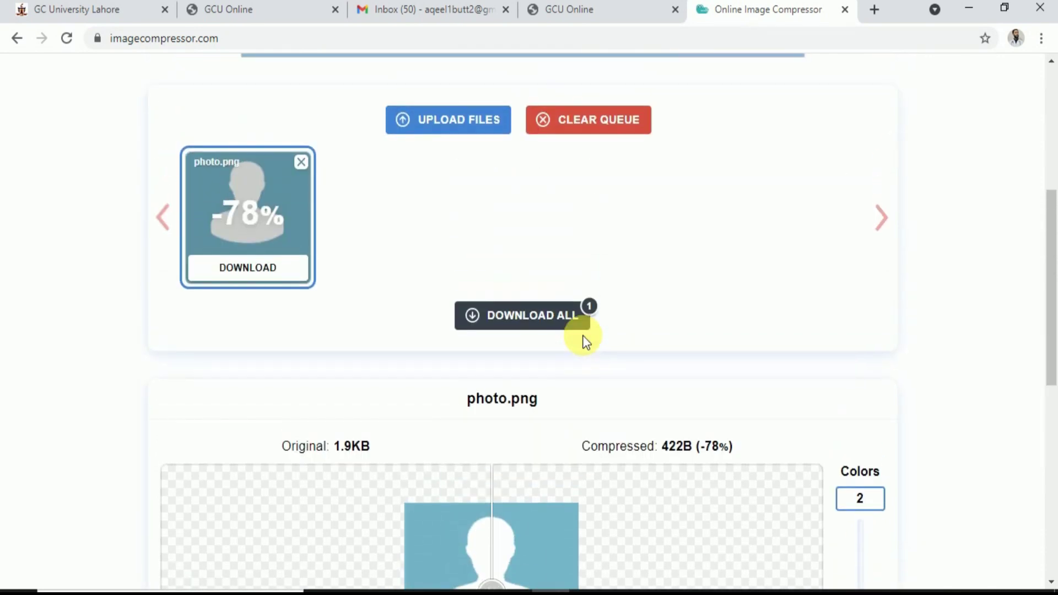
left_click(550, 318)
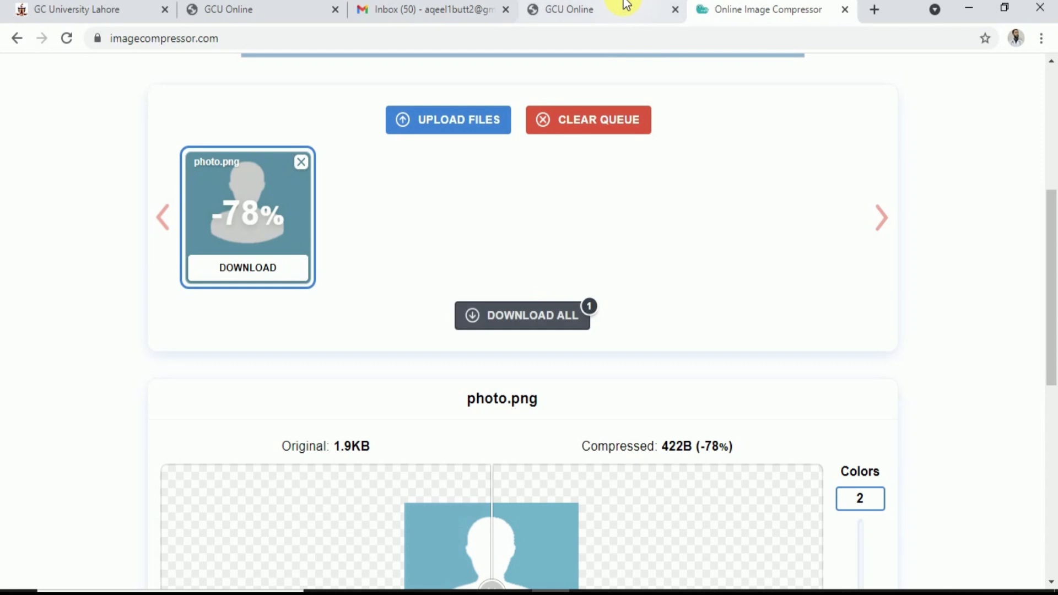
Back in the admissions portal, begin a new application for another major
left_click(626, 5)
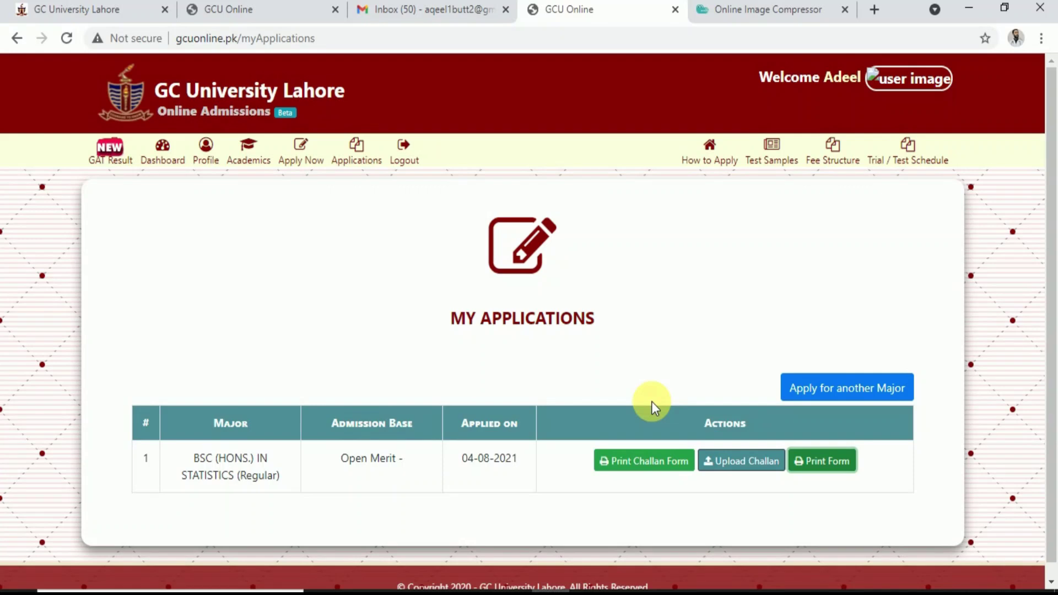
left_click(843, 392)
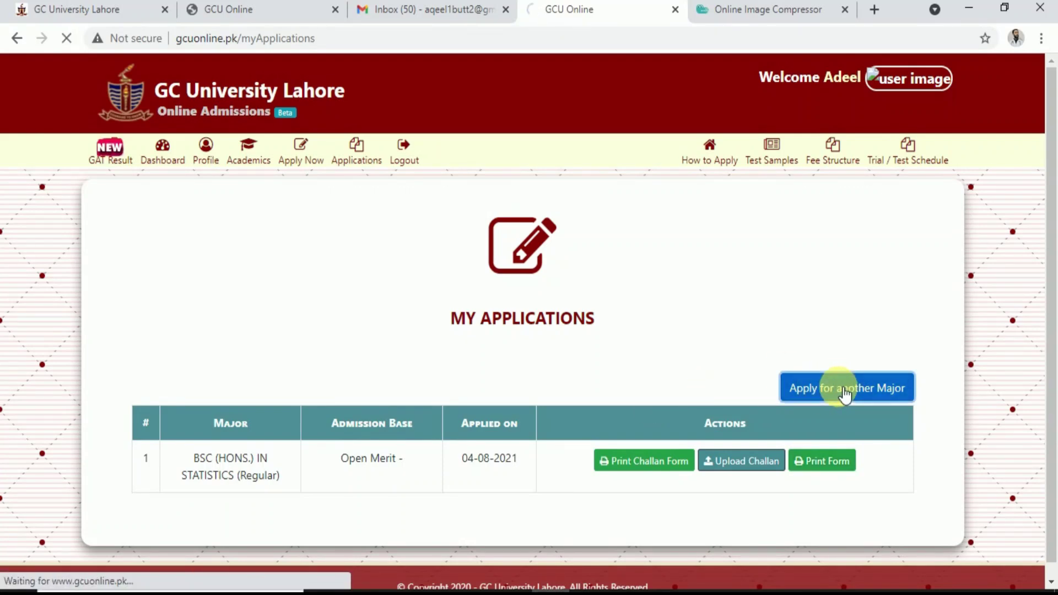
scroll(496, 468, "down", 4)
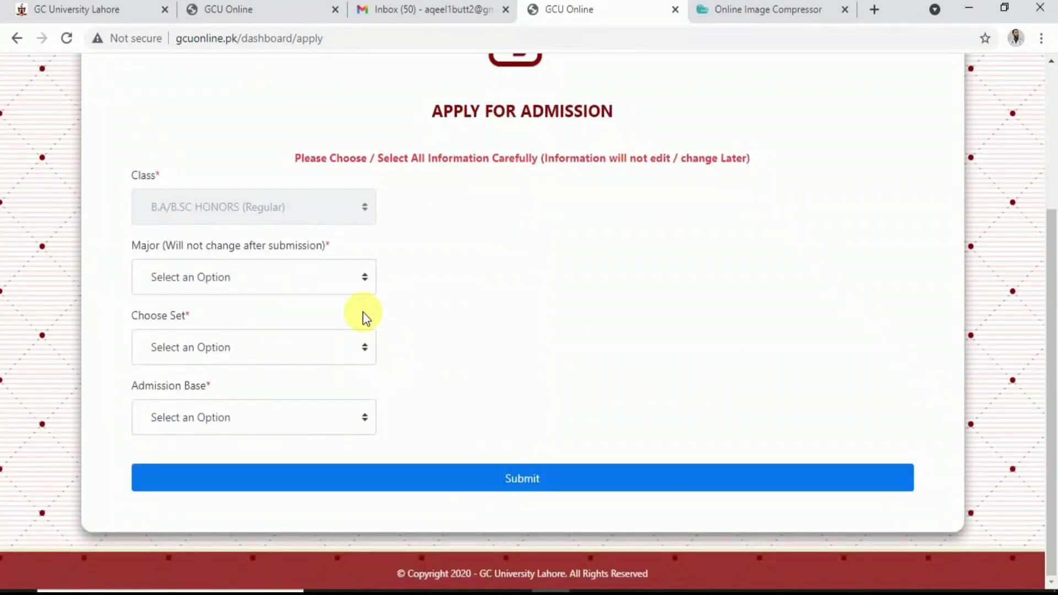
Choose BSC (HONS.) IN BIOTECHNOLOGY as the major with Set No. 2 subjects
left_click(347, 284)
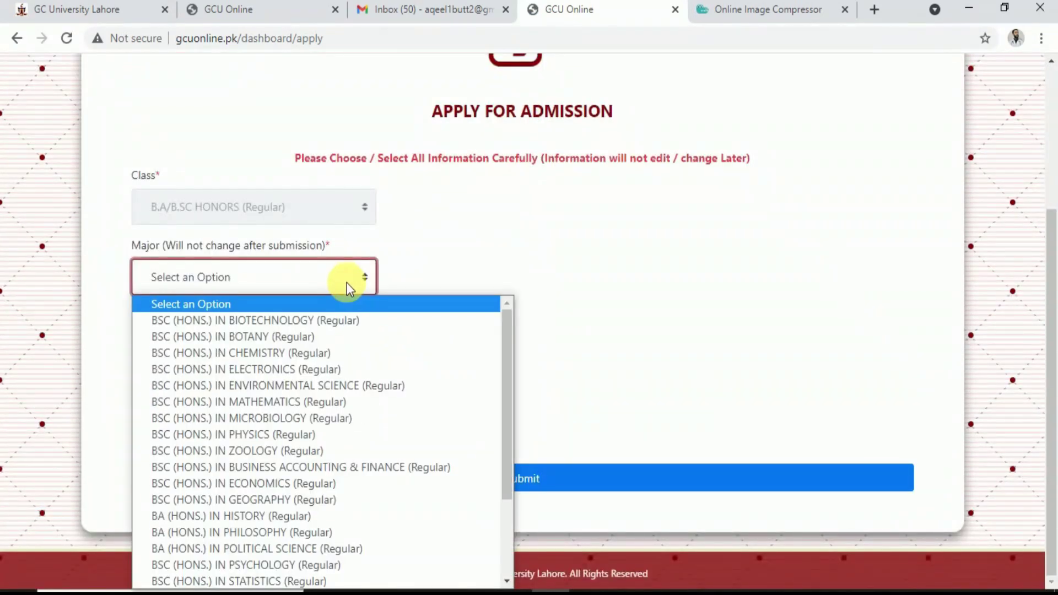
left_click(262, 434)
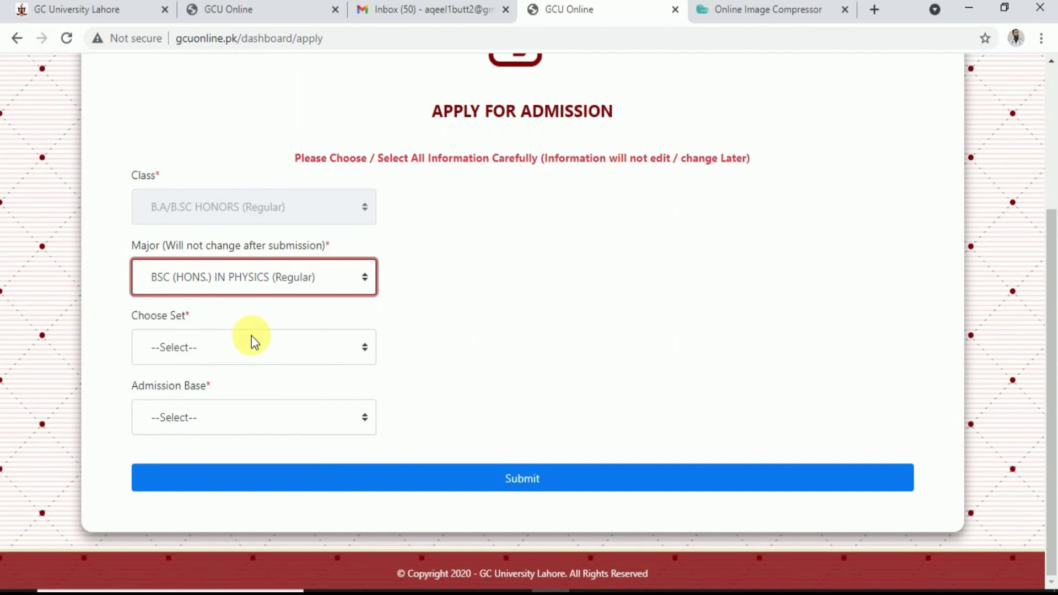
left_click(273, 267)
left_click(272, 325)
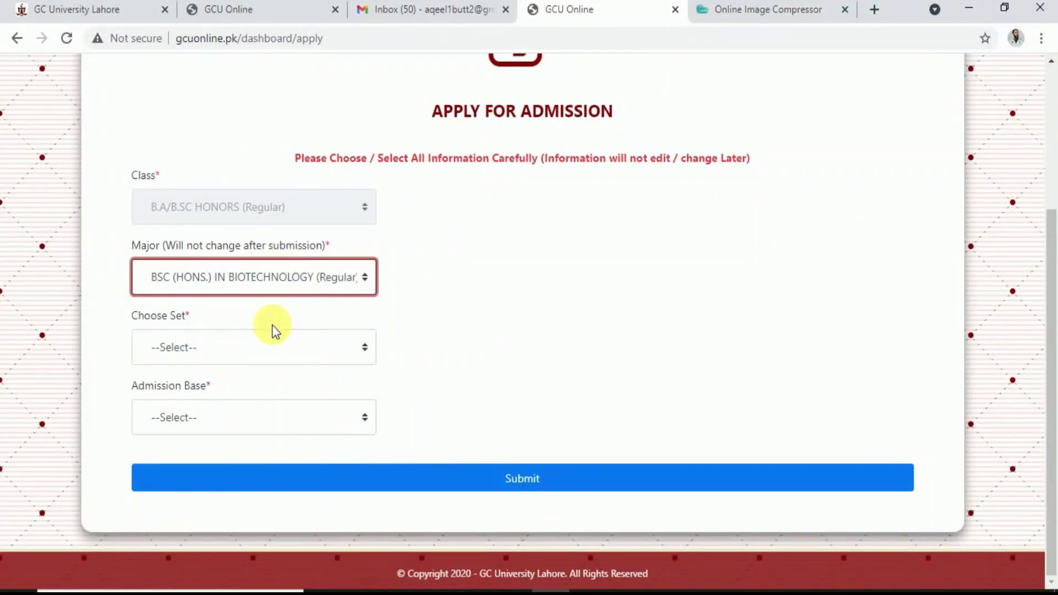
left_click(226, 348)
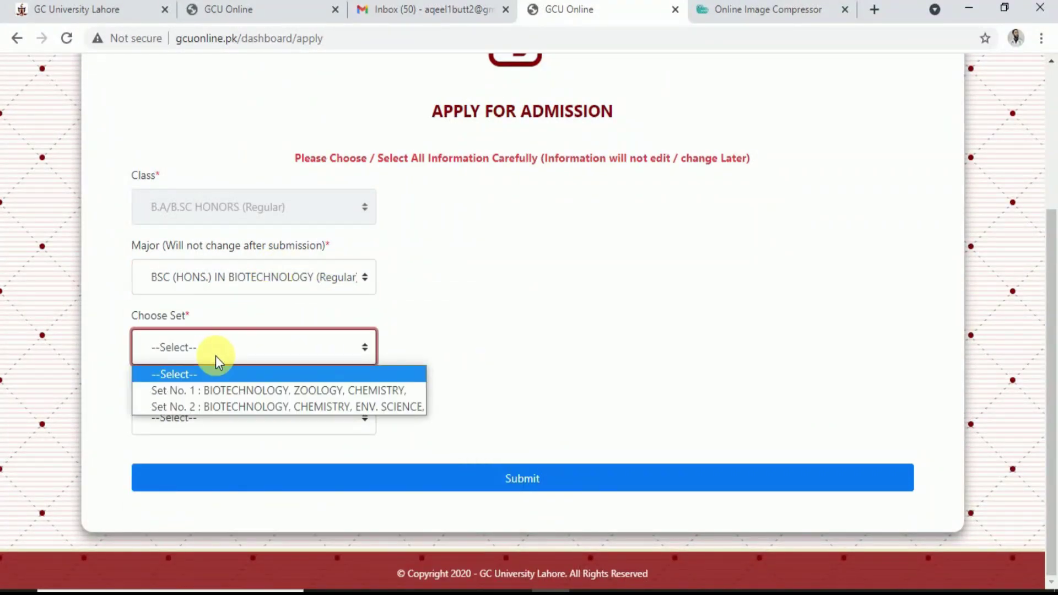
left_click(256, 406)
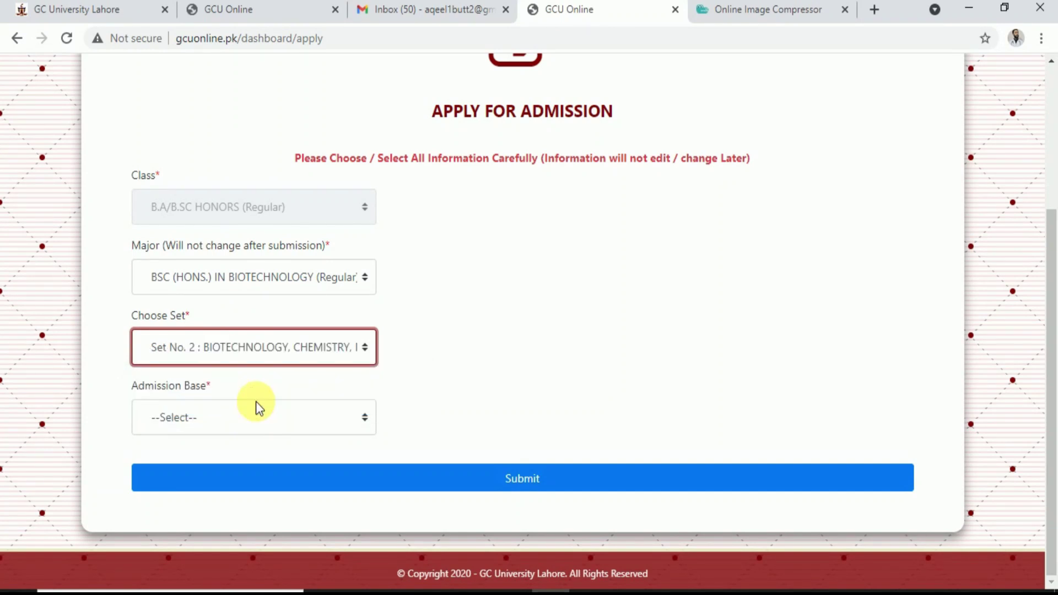
Apply on SPORTS base, GYMNASTIC category, Inter School / Board performance, and submit
left_click(215, 416)
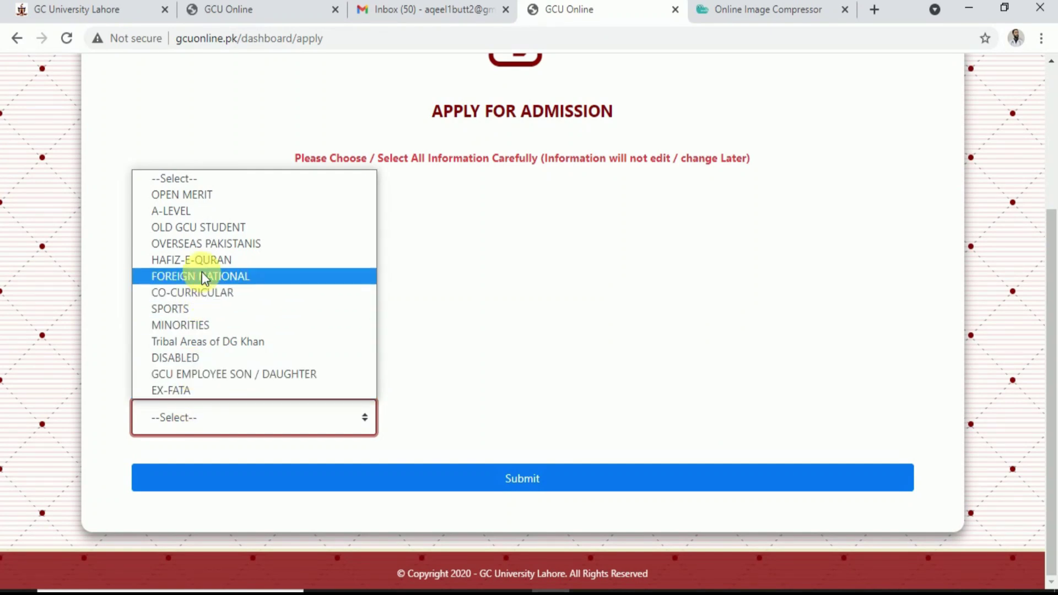
left_click(178, 310)
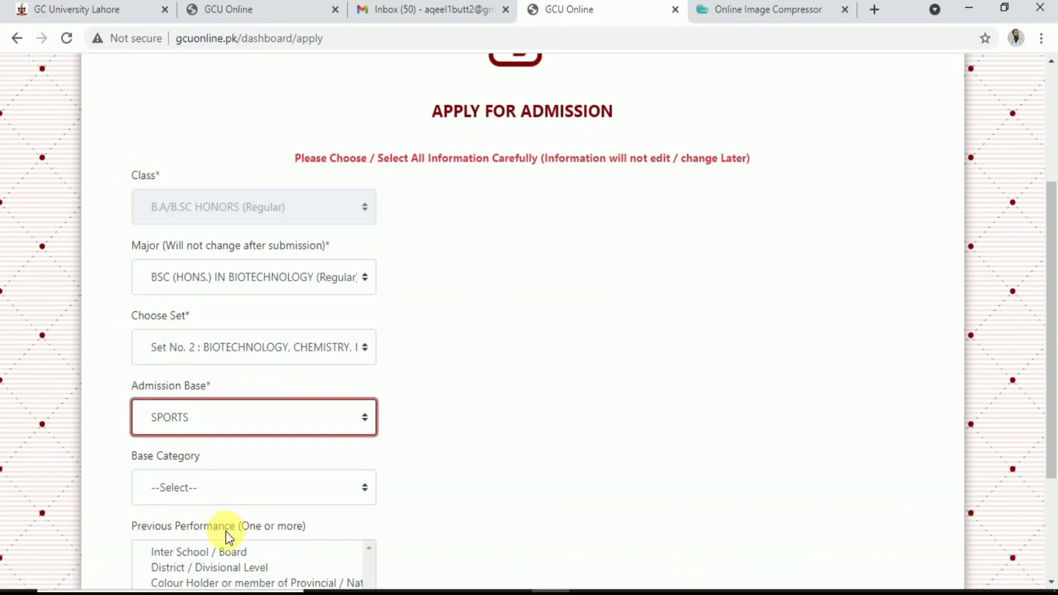
scroll(226, 534, "down", 3)
left_click(241, 331)
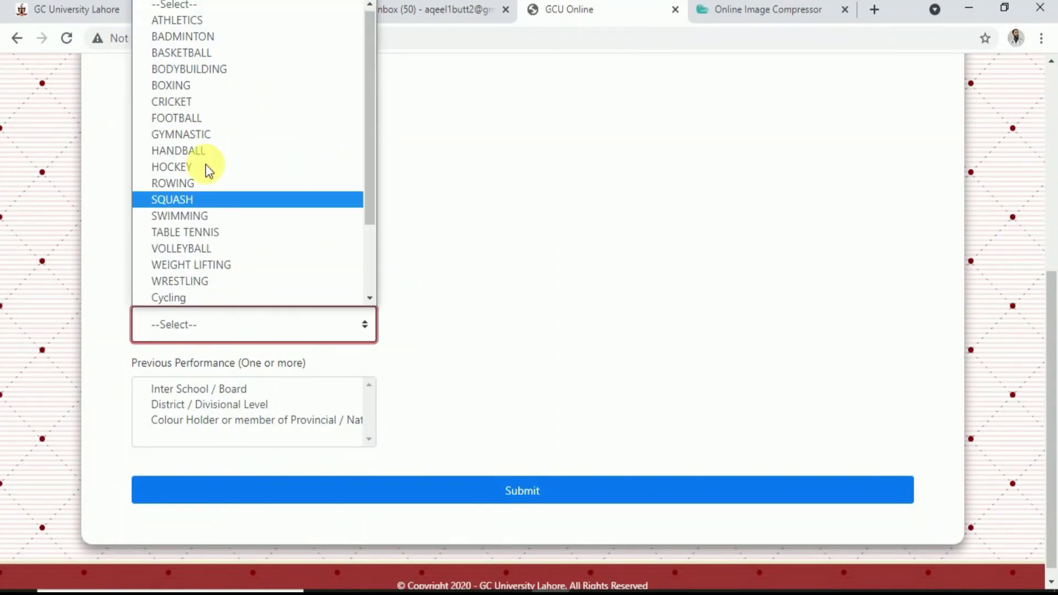
left_click(193, 131)
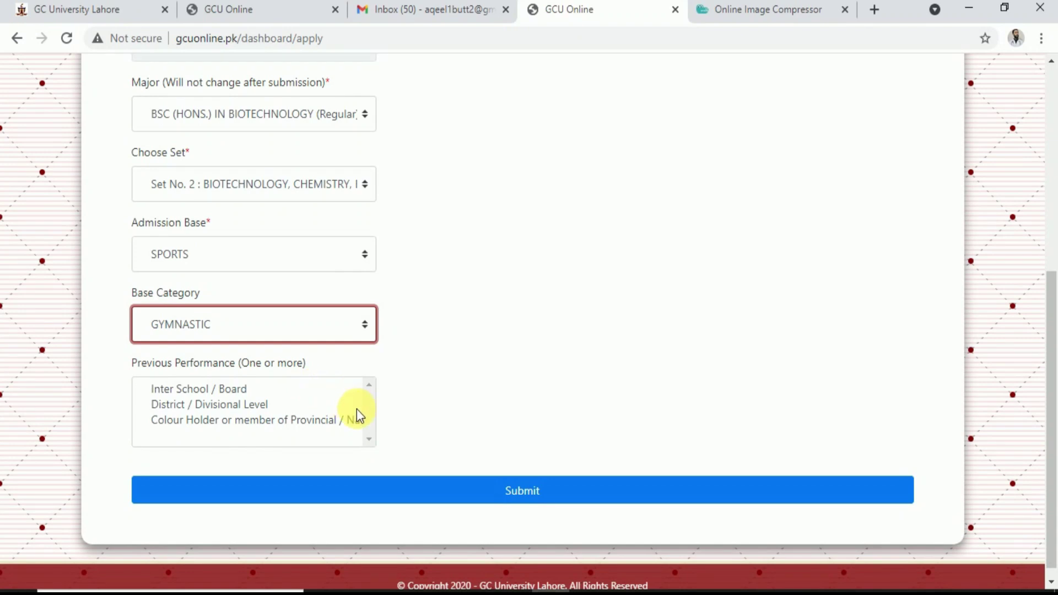
left_click(215, 406)
left_click(219, 390)
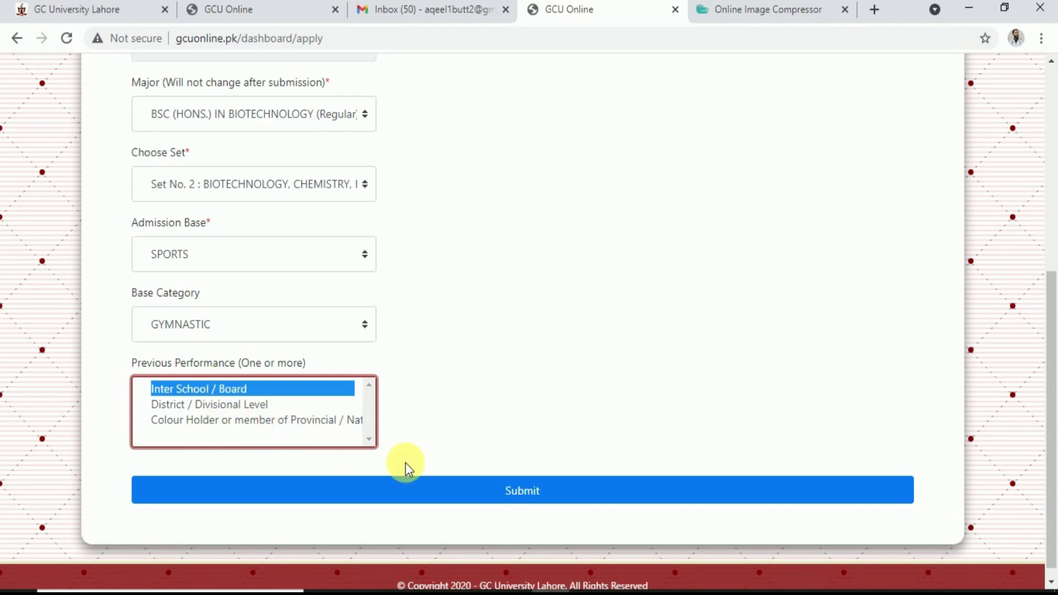
left_click(476, 490)
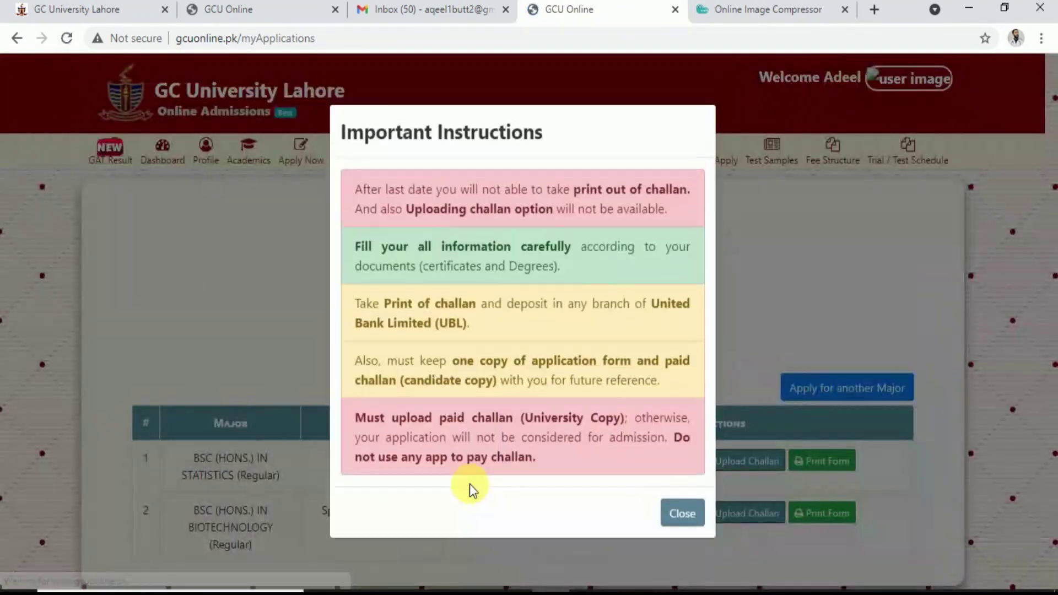
Dismiss the instructions notice, then close the challan and Online Image Compressor tabs
left_click(681, 514)
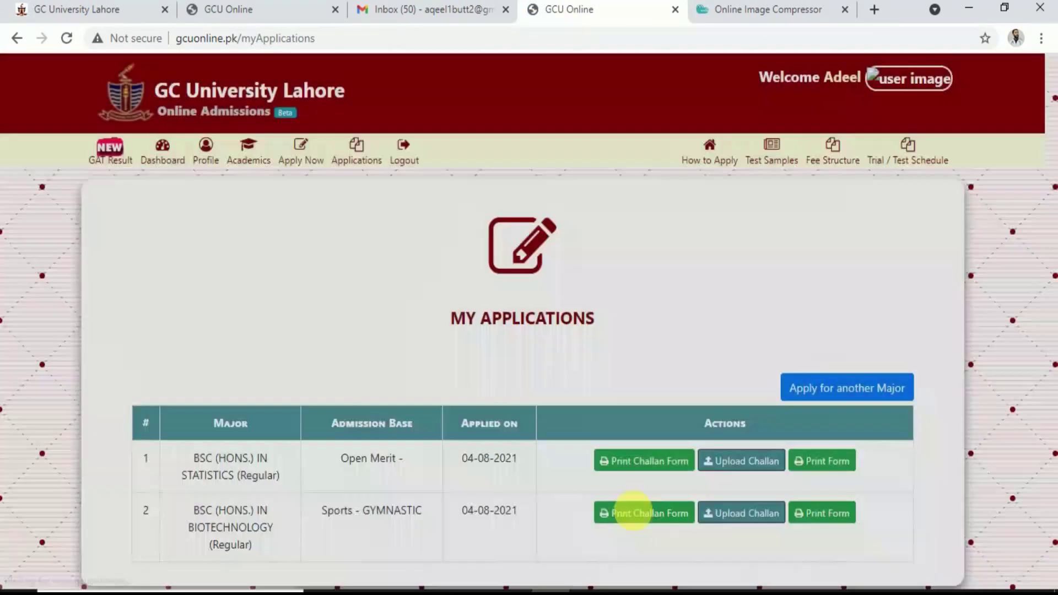
left_click(626, 514)
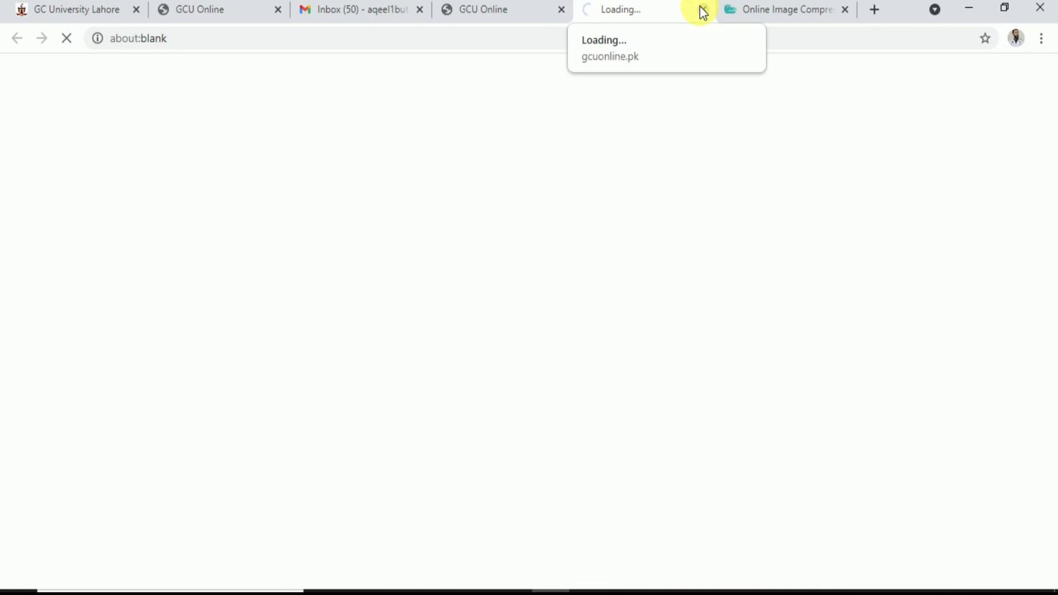
left_click(703, 9)
left_click(702, 9)
Return to the admissions dashboard and look over its cards
scroll(551, 396, "down", 1)
scroll(551, 397, "up", 1)
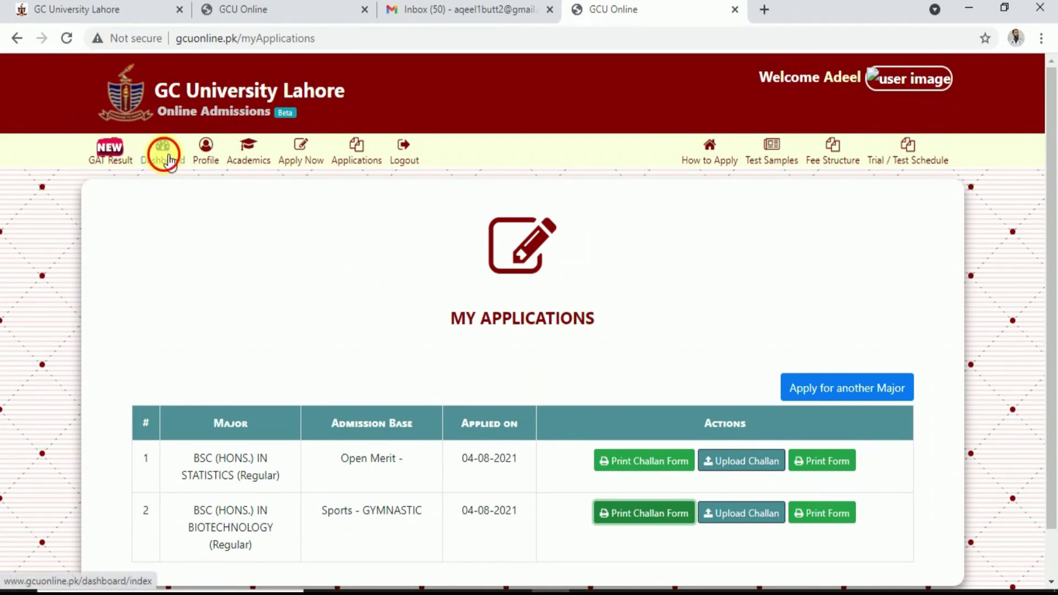
left_click(166, 158)
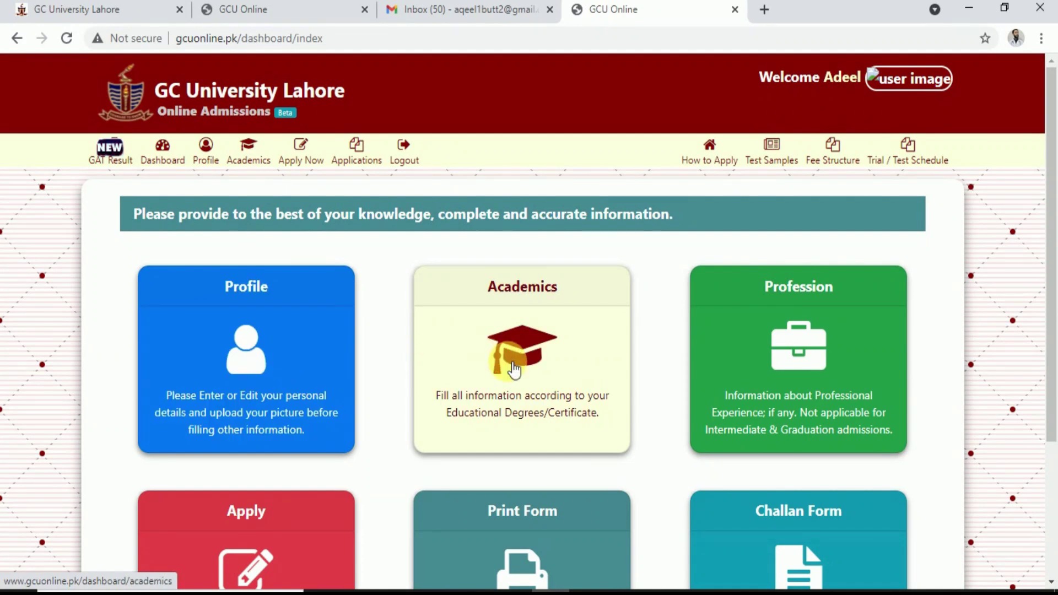
scroll(485, 366, "down", 3)
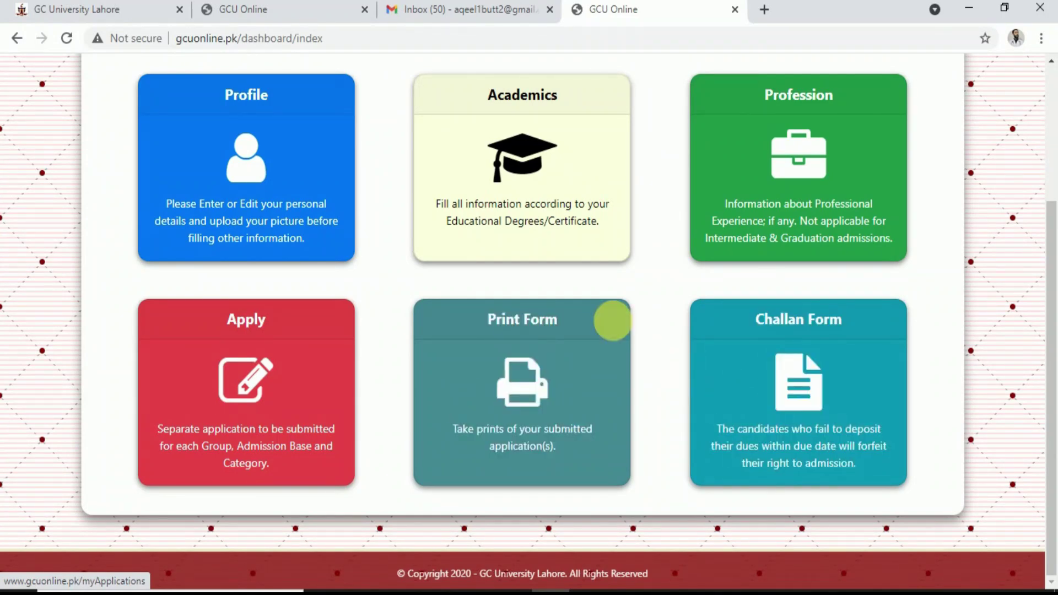
scroll(615, 321, "up", 3)
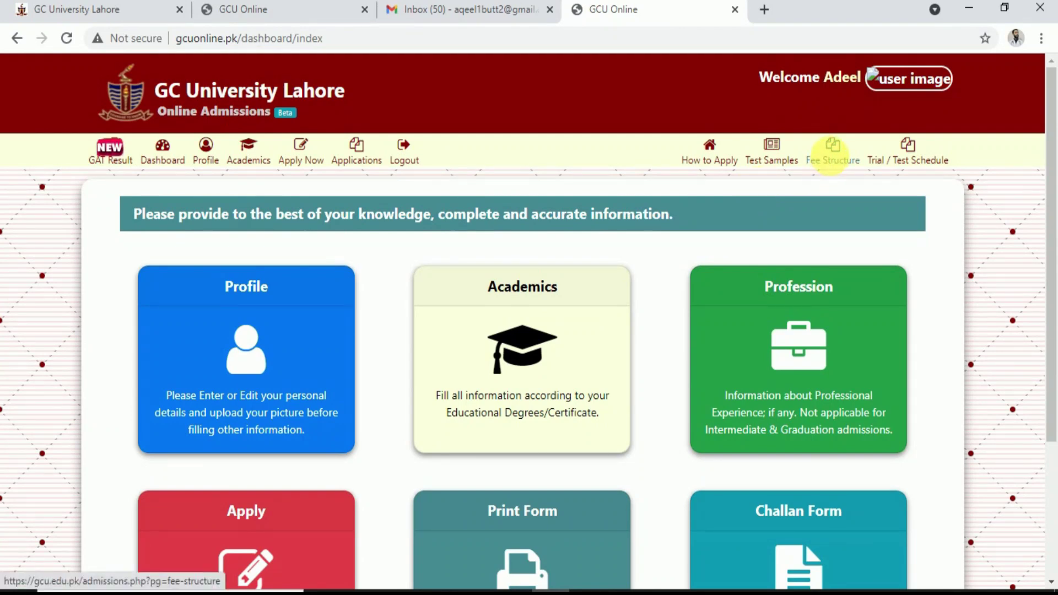
Review the Undergraduate/Postgraduate Self Supporting Programmes fee table on the Fee Structure page
left_click(830, 156)
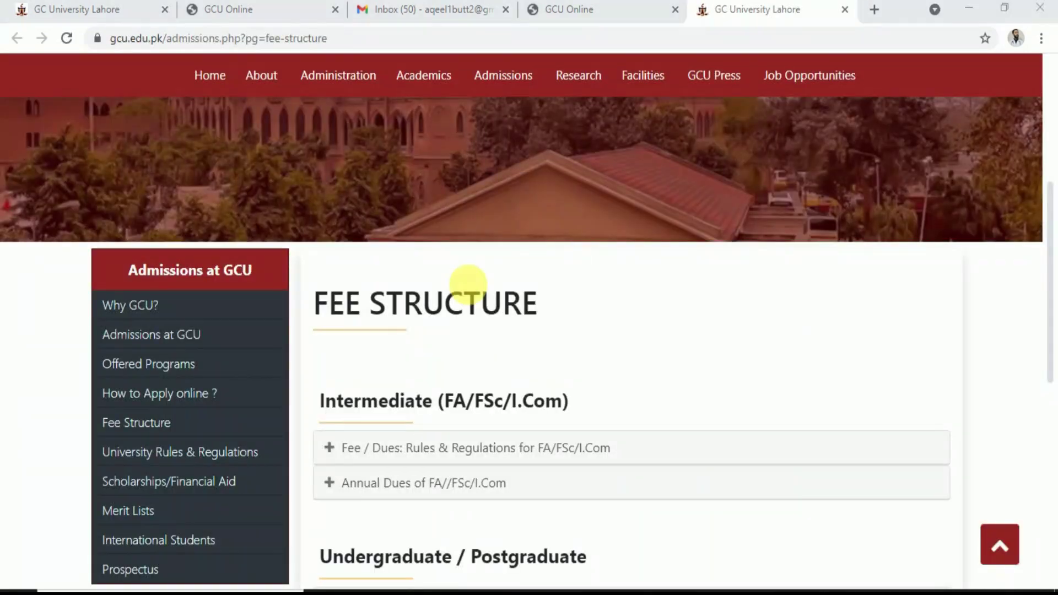
scroll(471, 290, "down", 4)
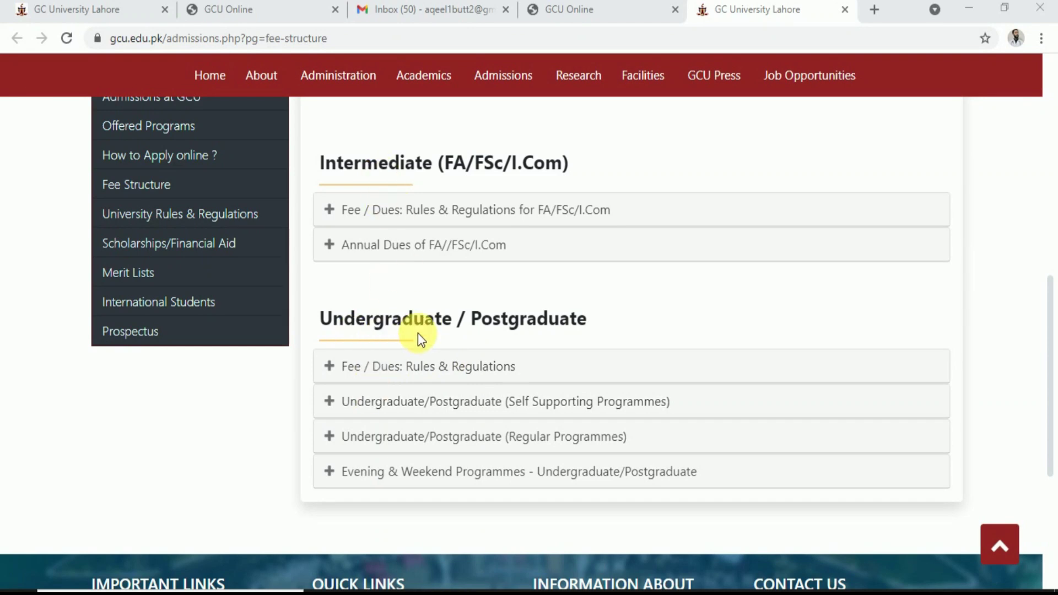
left_click(338, 406)
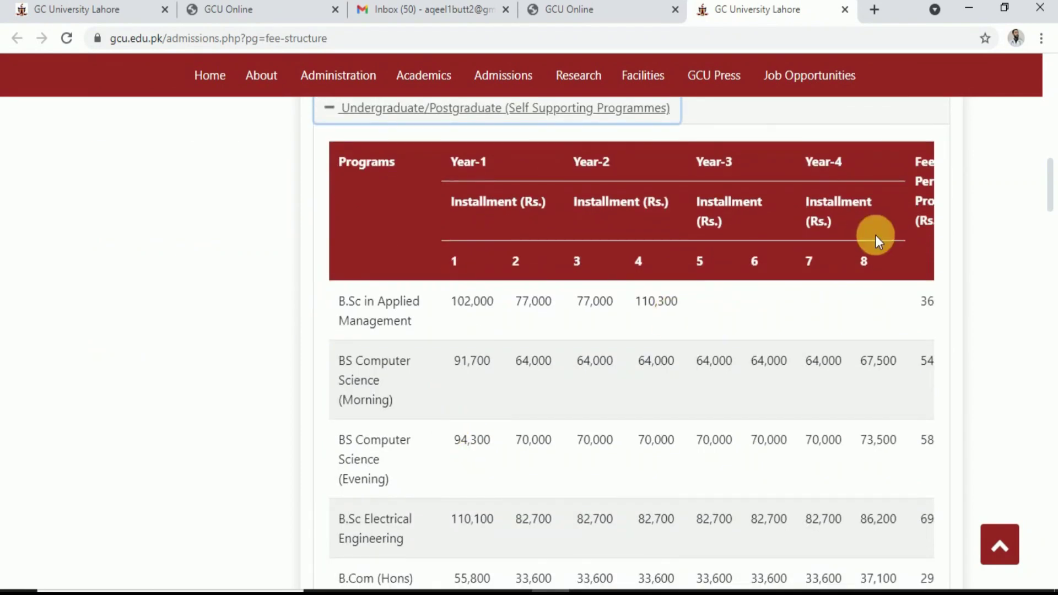
scroll(753, 401, "down", 3)
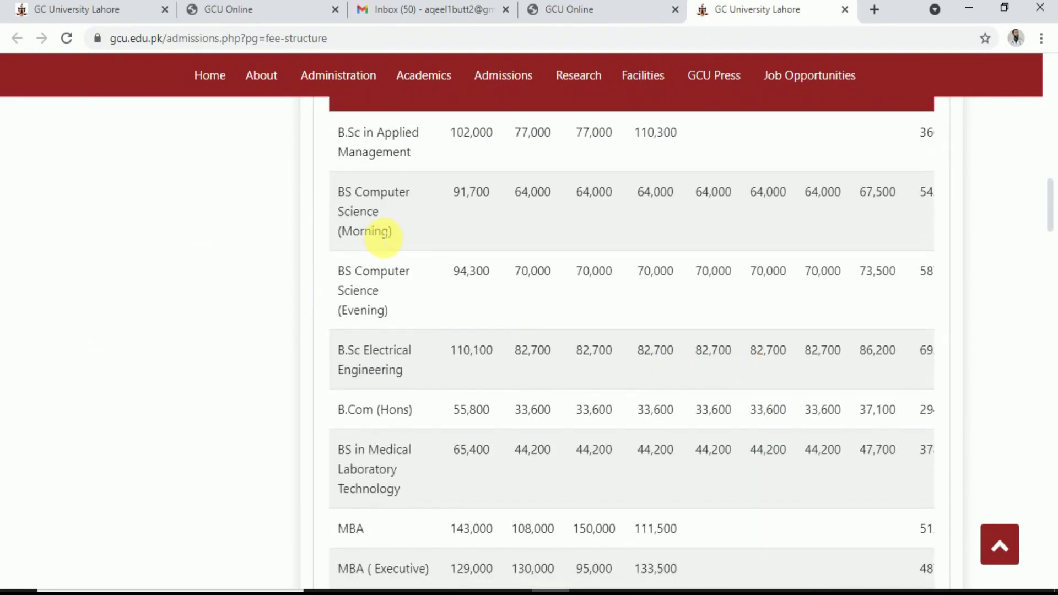
scroll(513, 373, "up", 1)
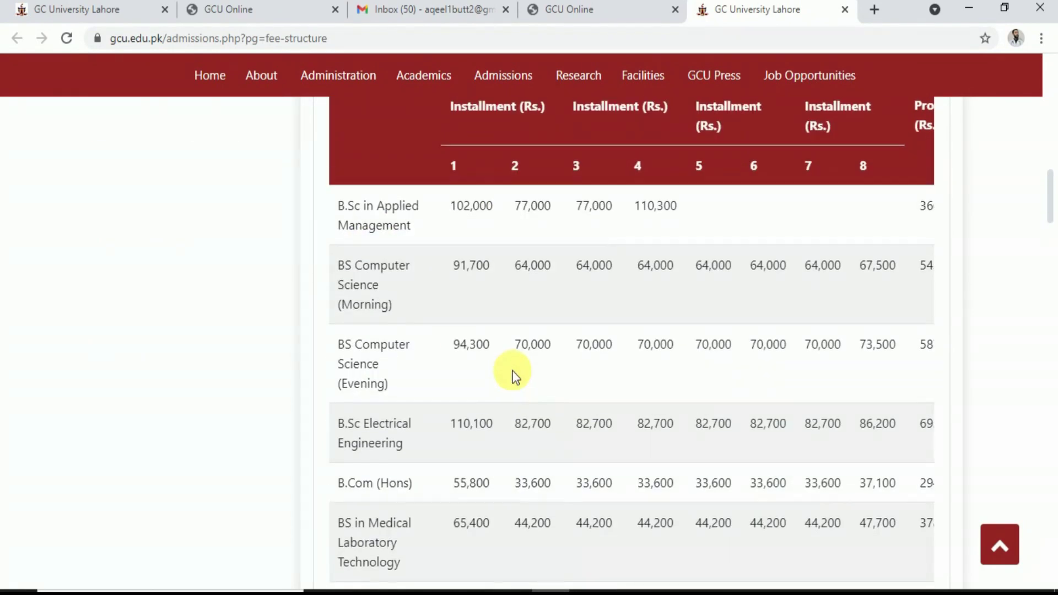
scroll(478, 275, "up", 2)
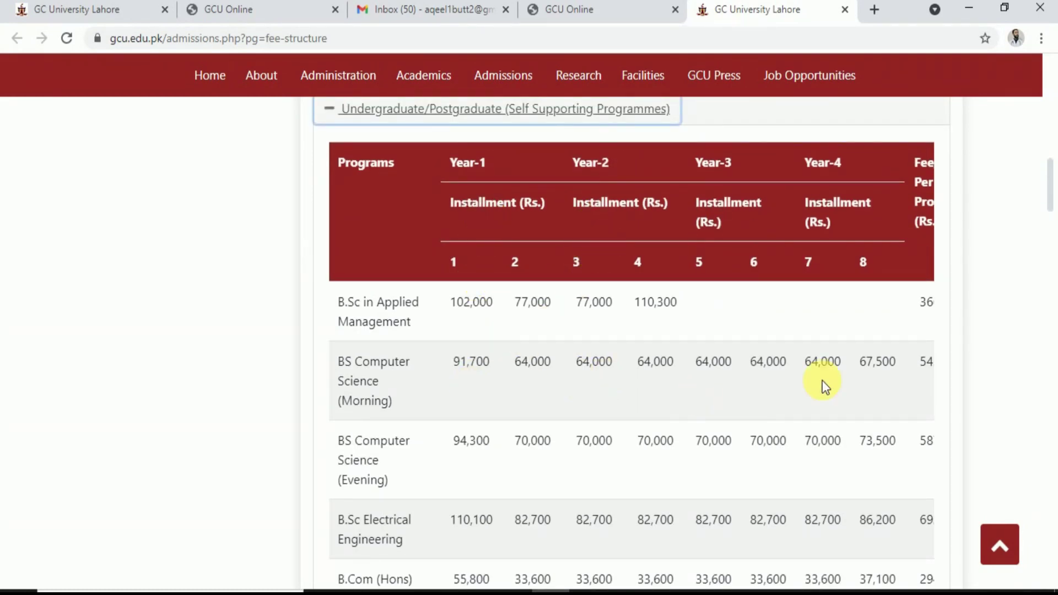
scroll(846, 379, "down", 10)
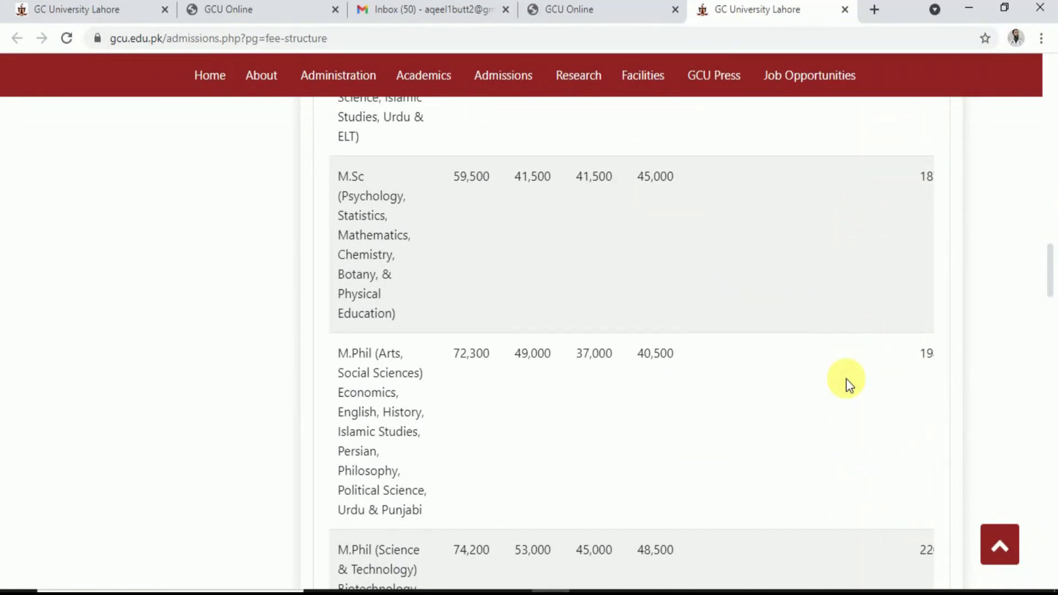
scroll(845, 379, "down", 12)
scroll(846, 379, "up", 3)
scroll(846, 378, "down", 1)
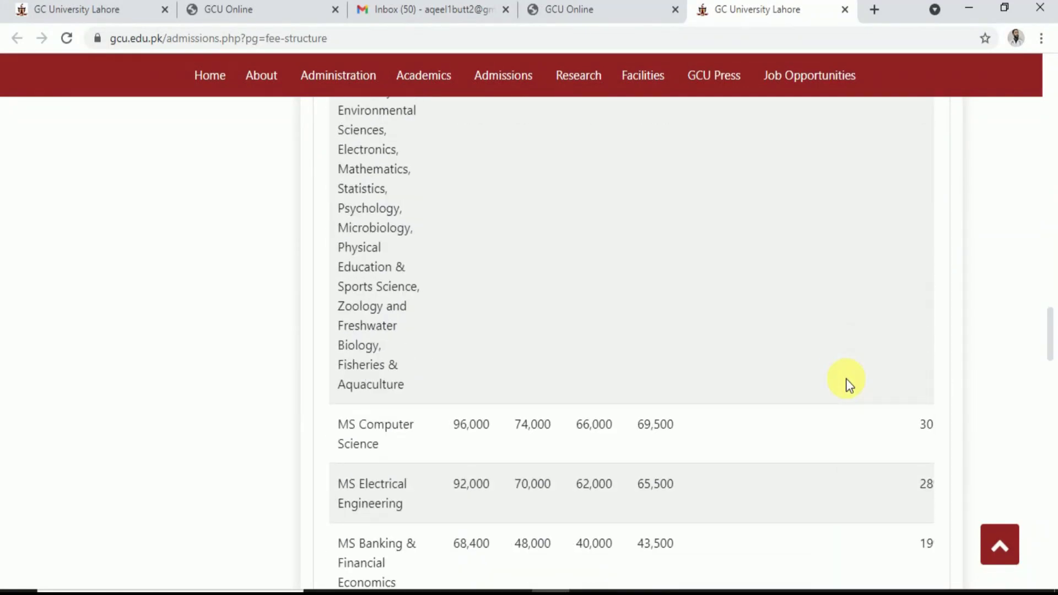
scroll(846, 379, "up", 20)
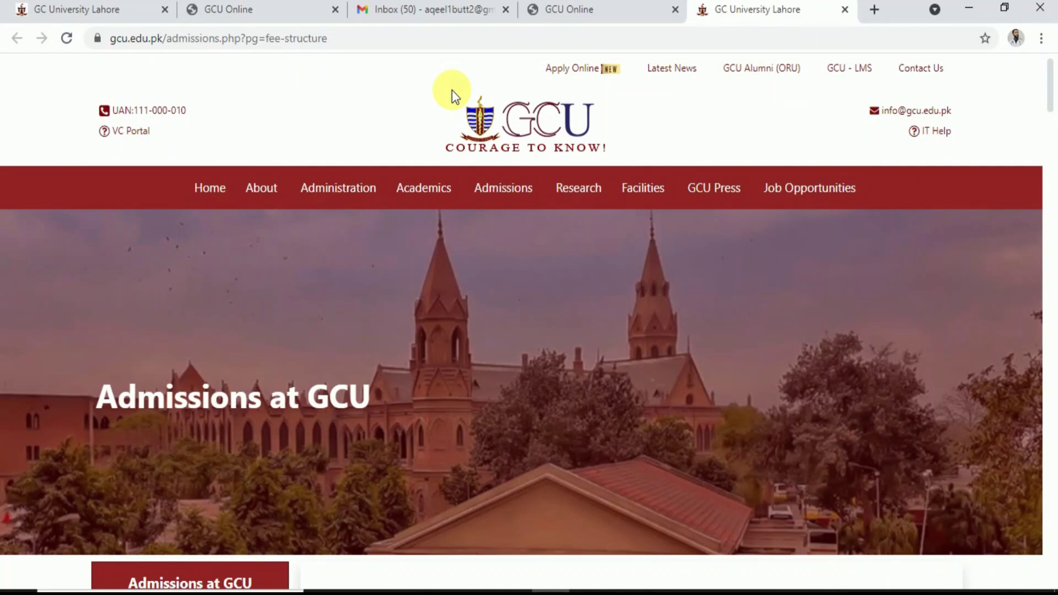
Log out of the GCU Online admissions portal
left_click(532, 14)
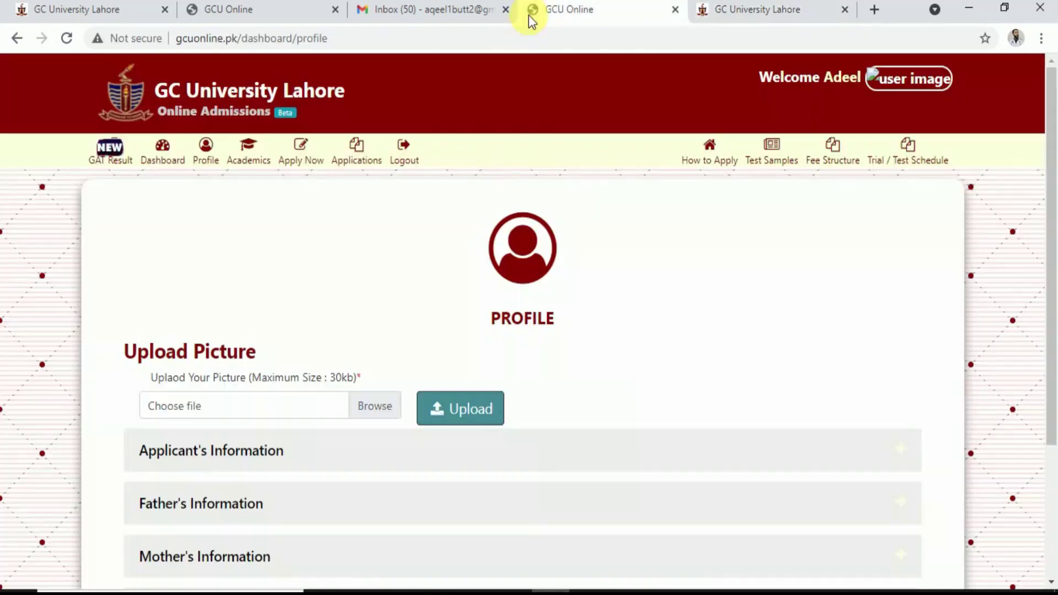
left_click(460, 49)
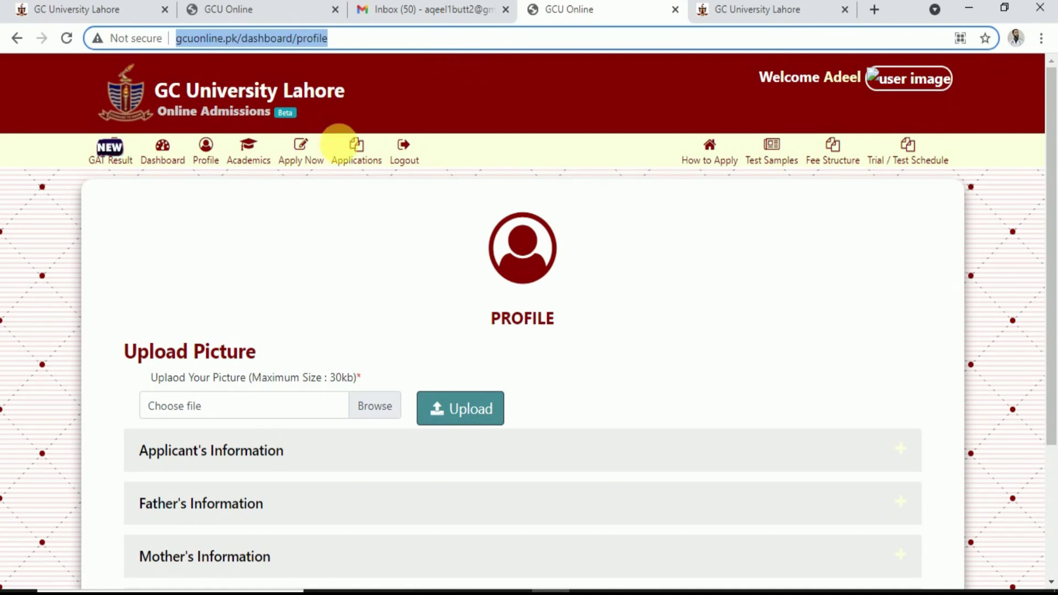
left_click(413, 164)
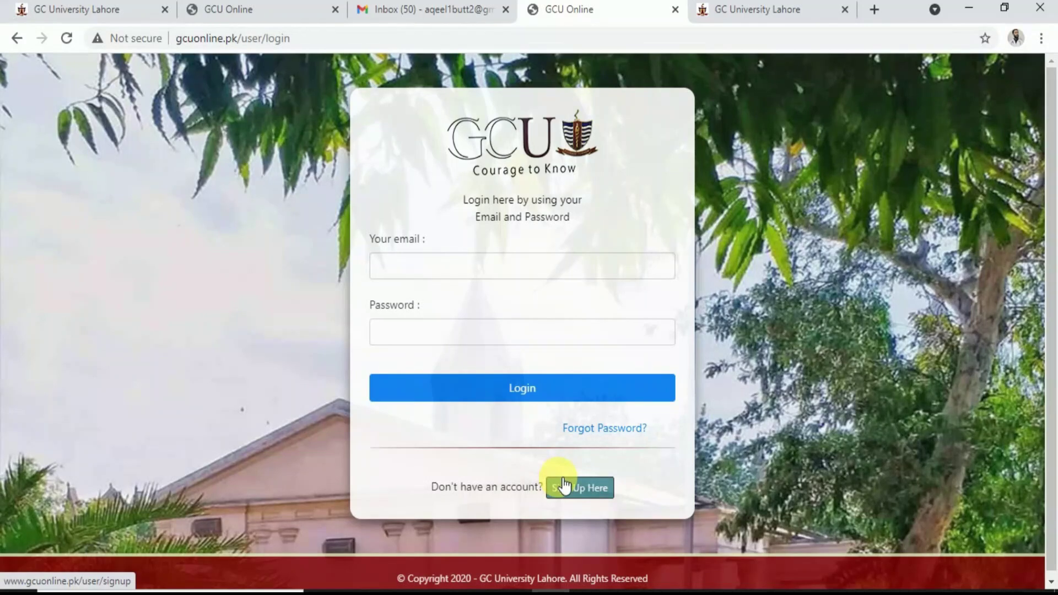
Open the Create an Account sign-up form from the login page and scroll through it
left_click(573, 488)
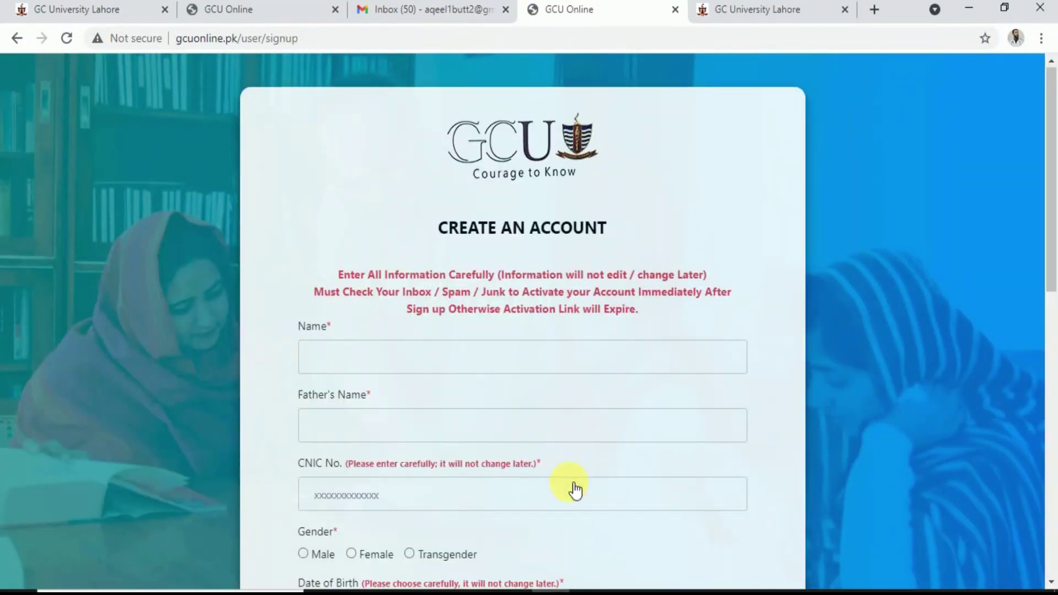
scroll(573, 489, "down", 7)
scroll(574, 488, "down", 5)
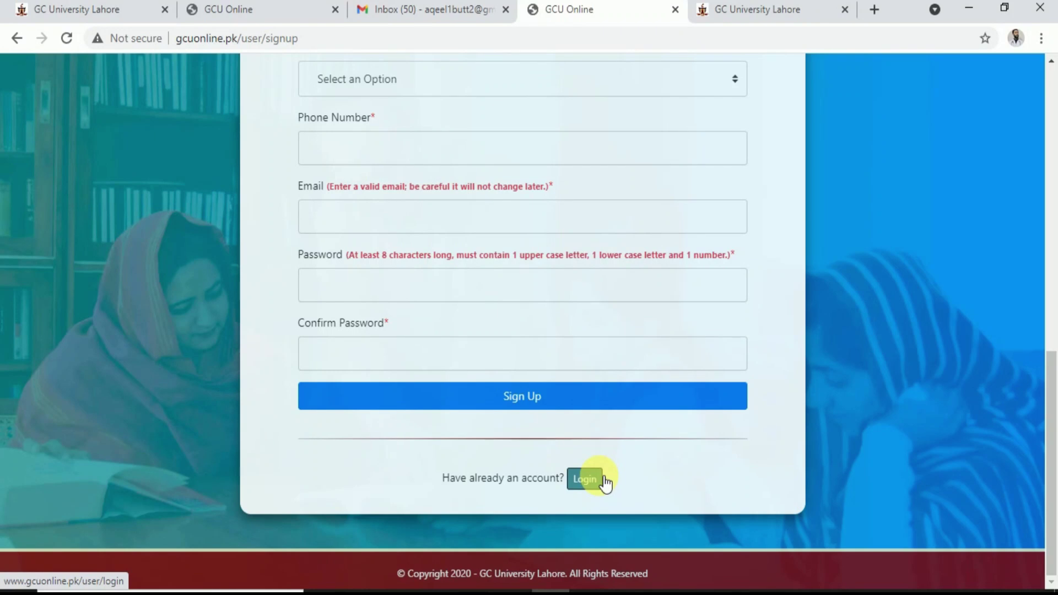
scroll(605, 483, "up", 12)
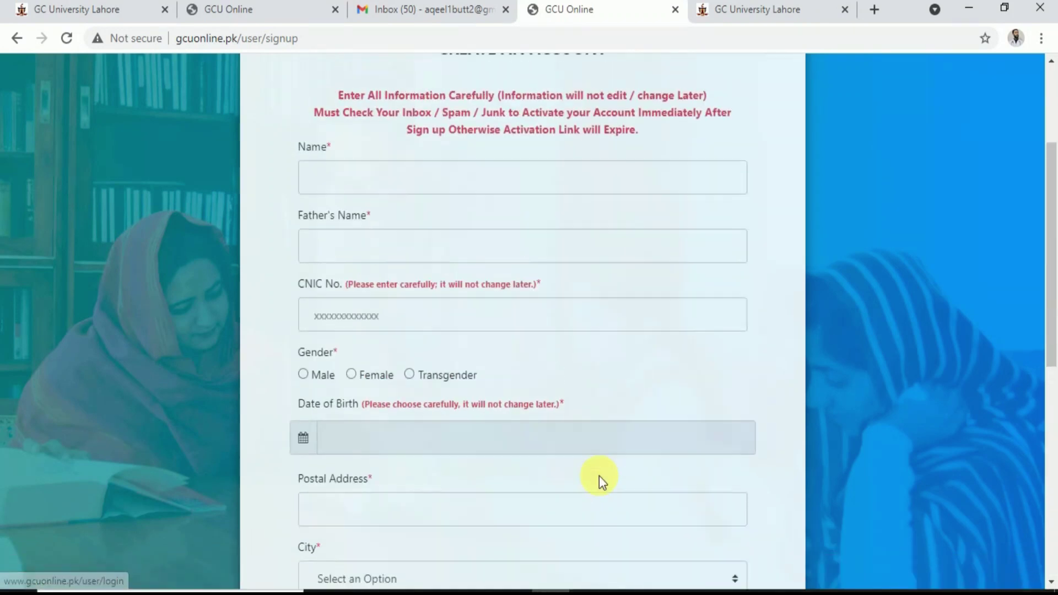